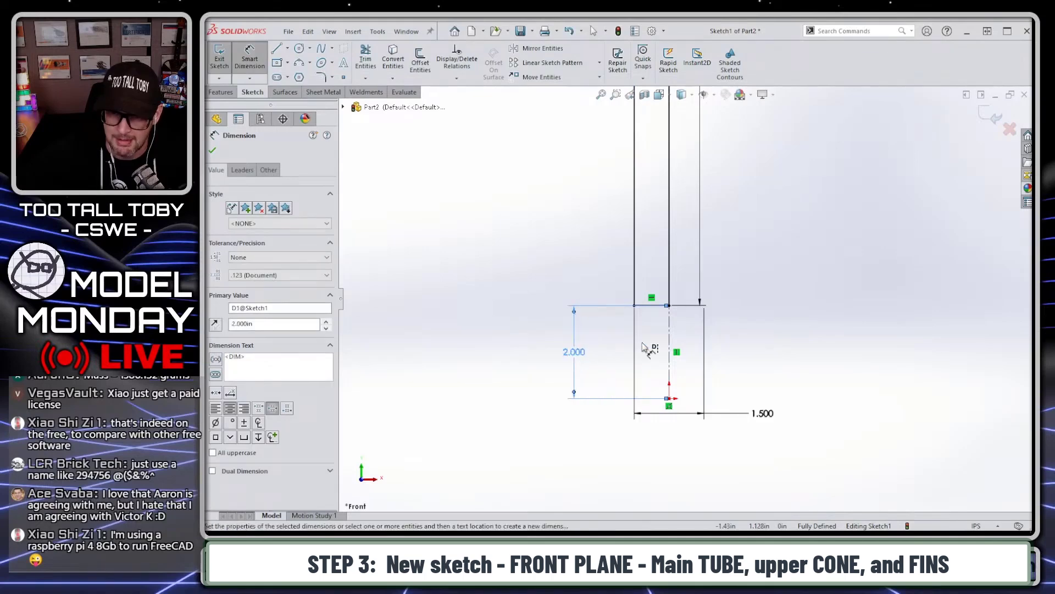
Place the 2.000 width and 11.000 tube length dimensions beside the tube
scroll(648, 352, "up", 3)
left_click(681, 230)
left_click(632, 277)
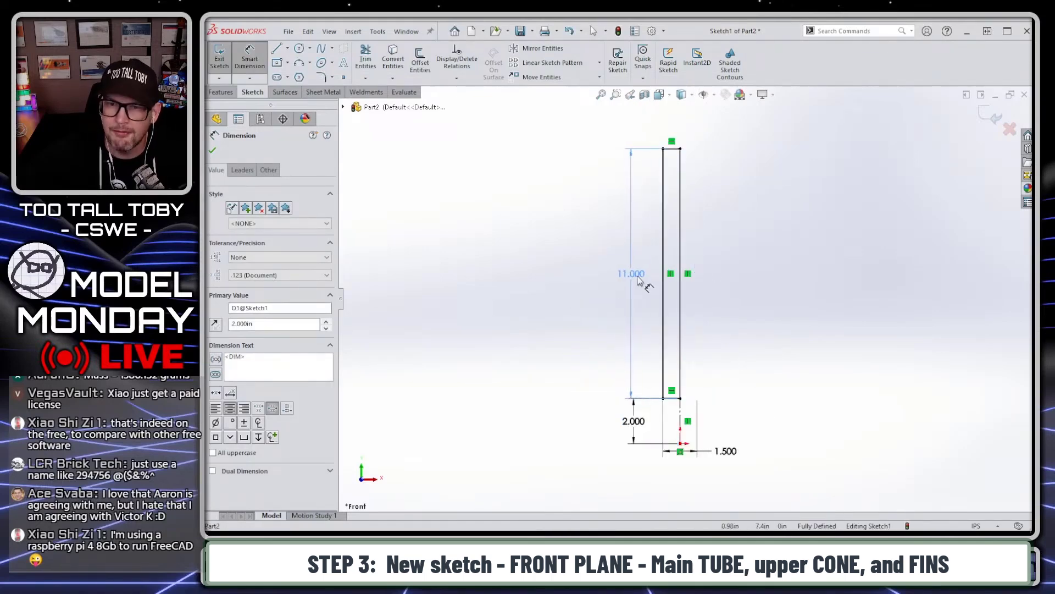
scroll(667, 195, "down", 4)
key("Escape")
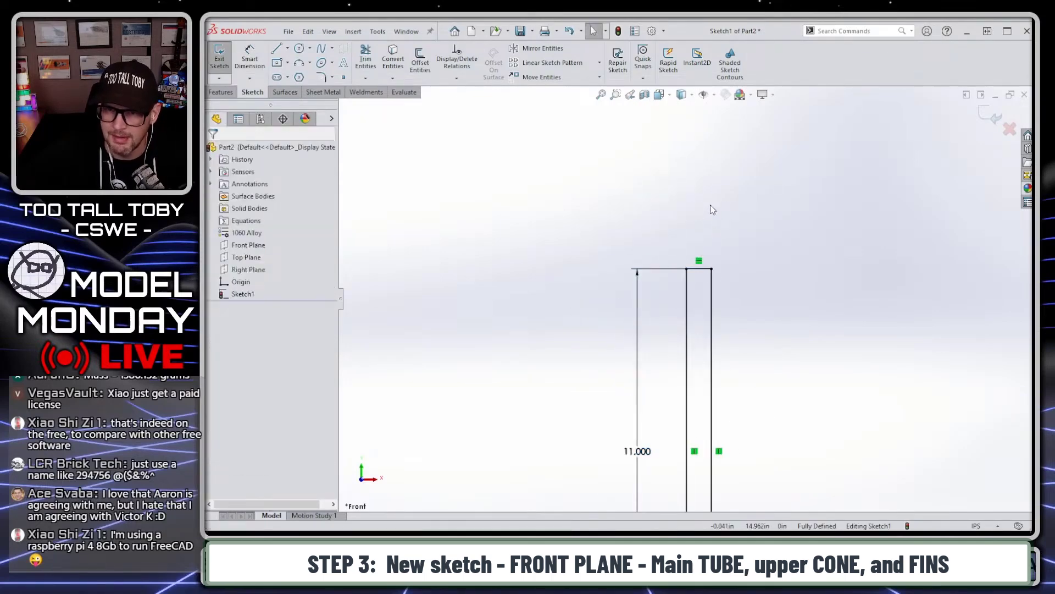
Draw the slanted cone line from the tube's top edge and close it at the corner
key("s")
left_click(725, 238)
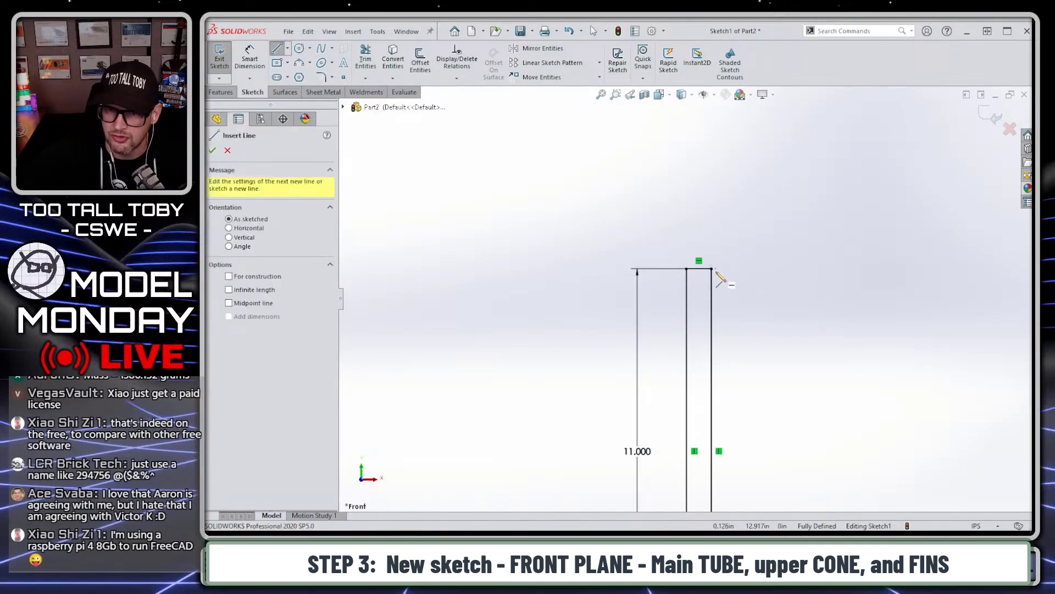
left_click(658, 268)
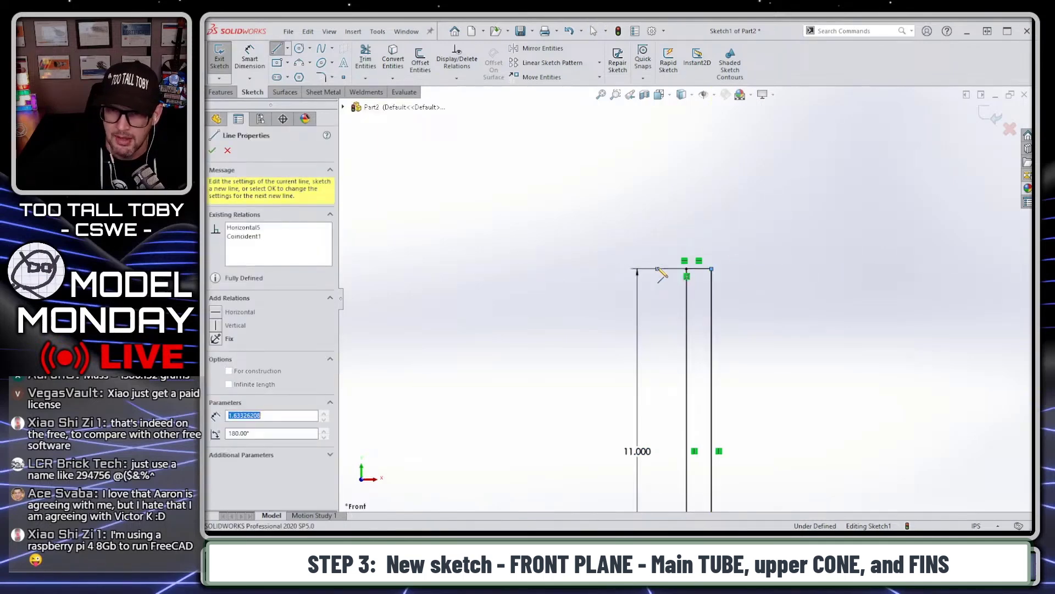
left_click(711, 182)
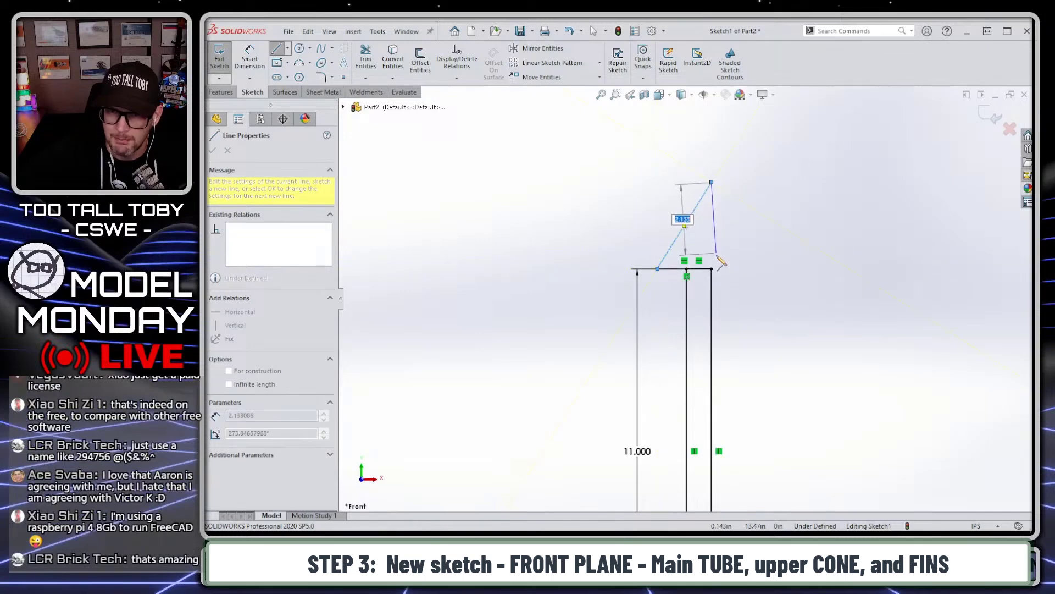
left_click(712, 269)
key("Escape")
Dimension the overall height from cone tip to bottom as 15
key("s")
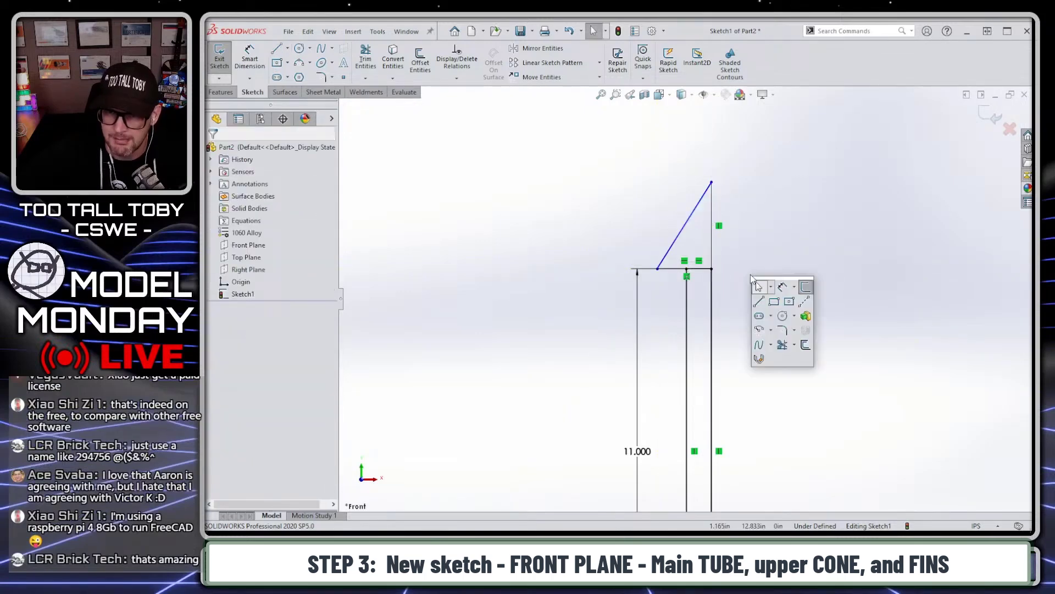
left_click(783, 288)
left_click(712, 182)
key("f")
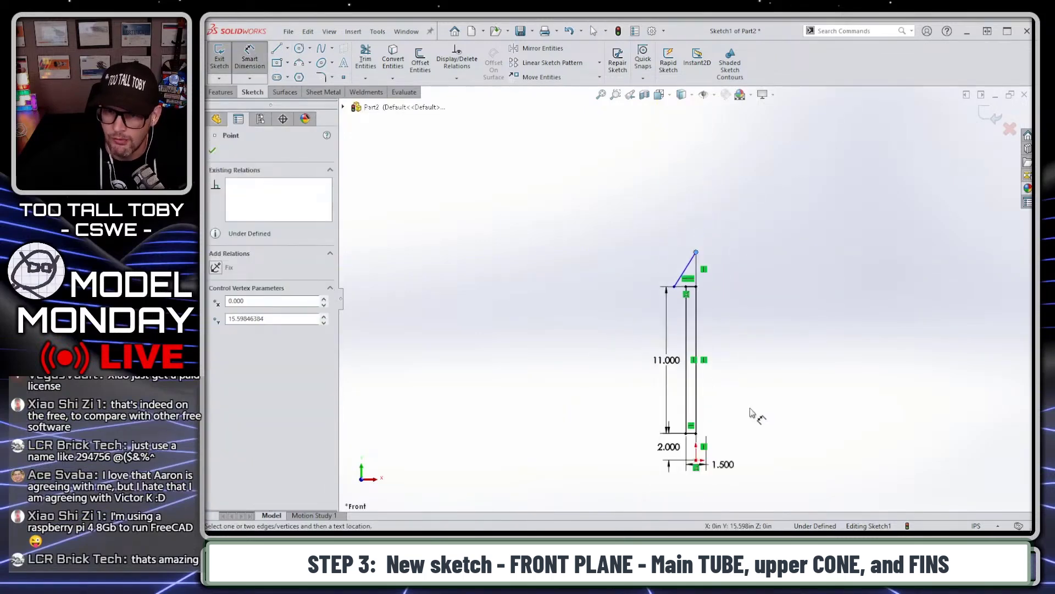
scroll(733, 446, "down", 2)
left_click(660, 403)
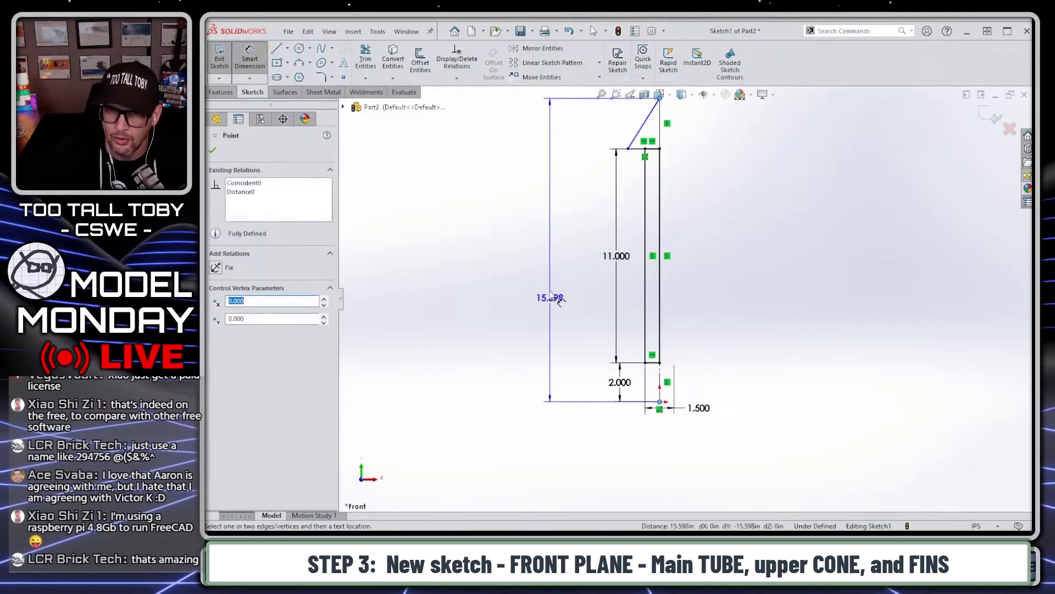
left_click(551, 252)
type("15")
key("Return")
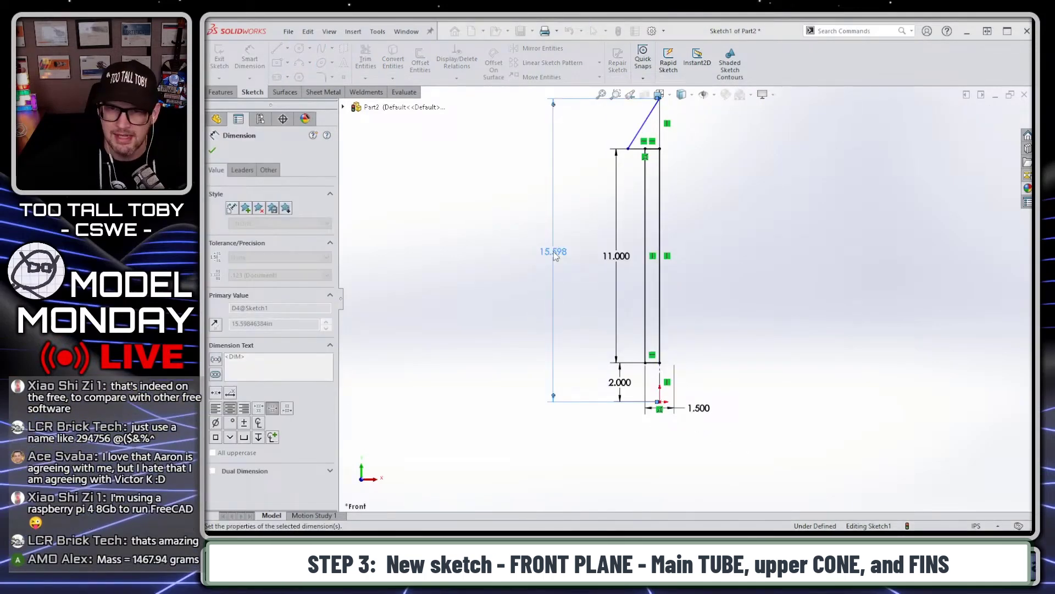
Dimension the cone line to the centerline at a 69° angle
left_click(644, 129)
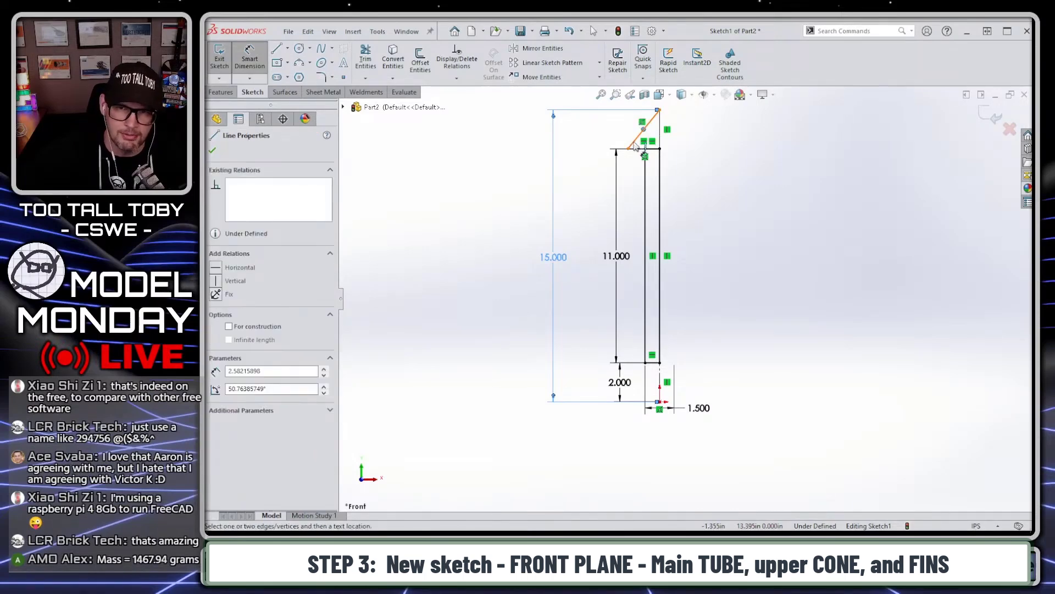
left_click(640, 134)
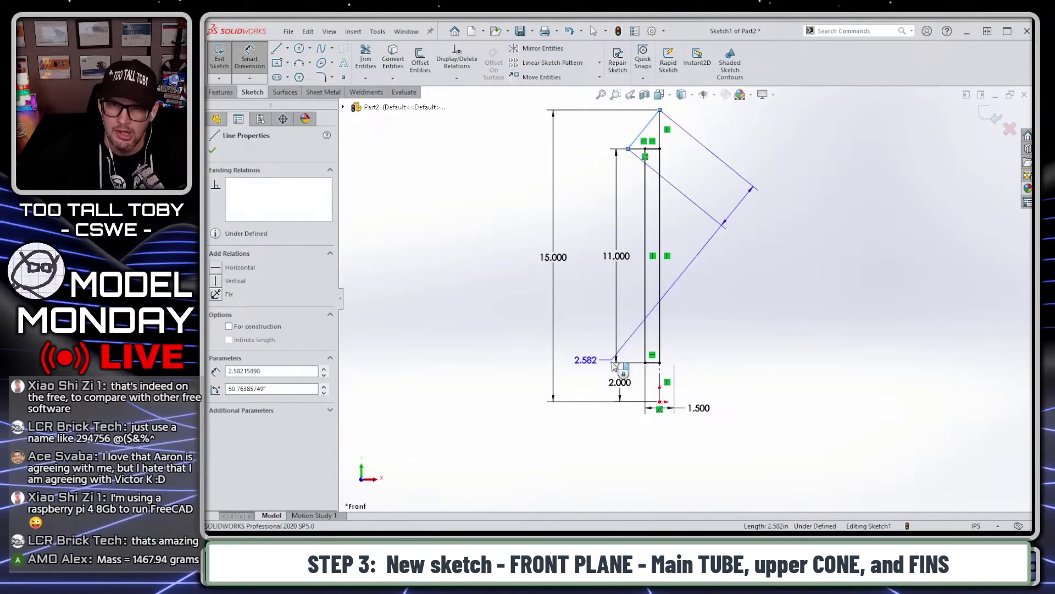
left_click(659, 383)
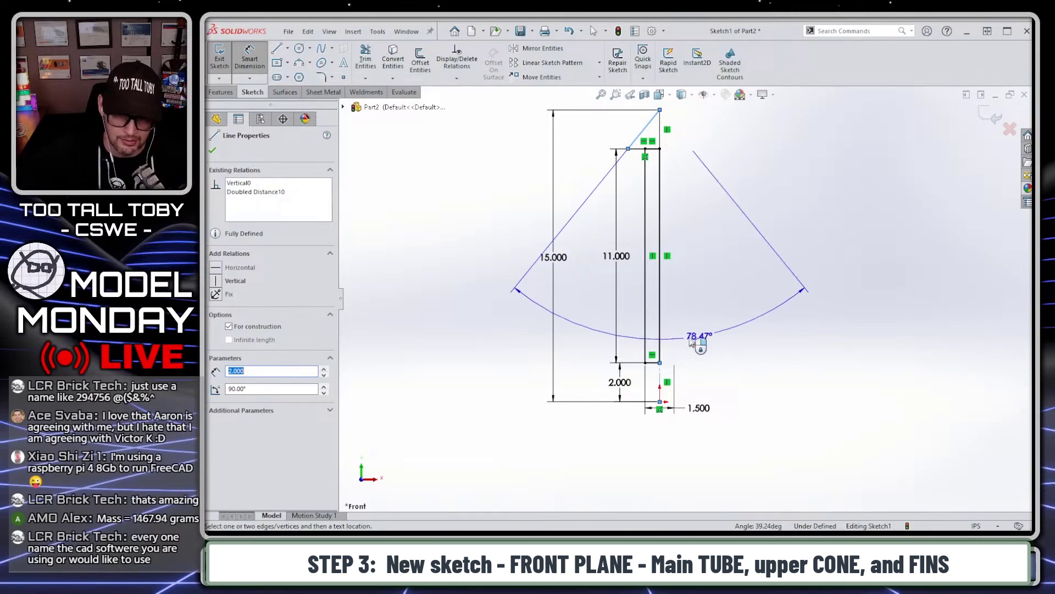
left_click(690, 222)
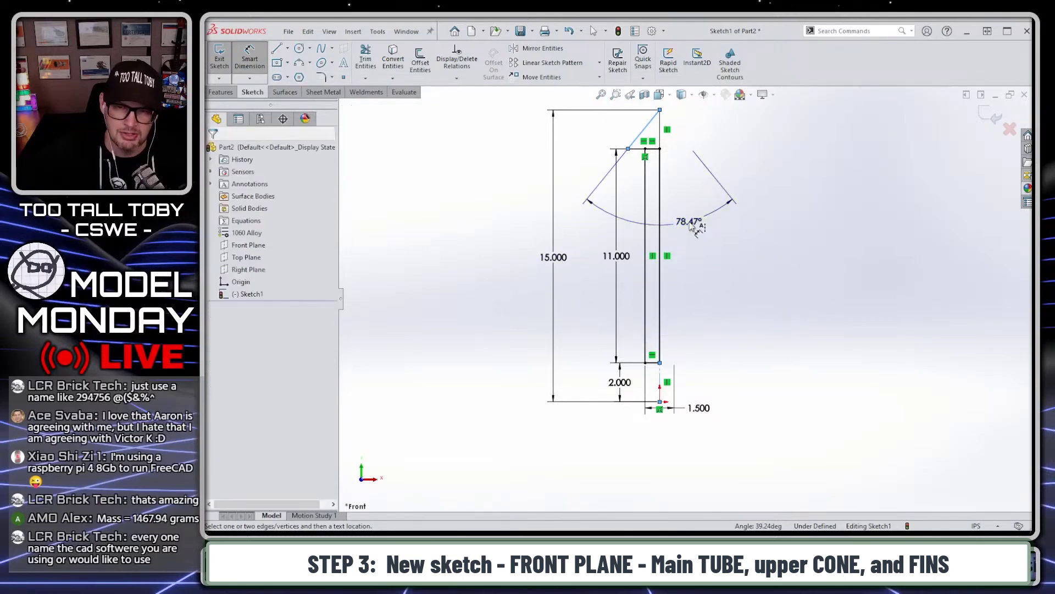
type("69")
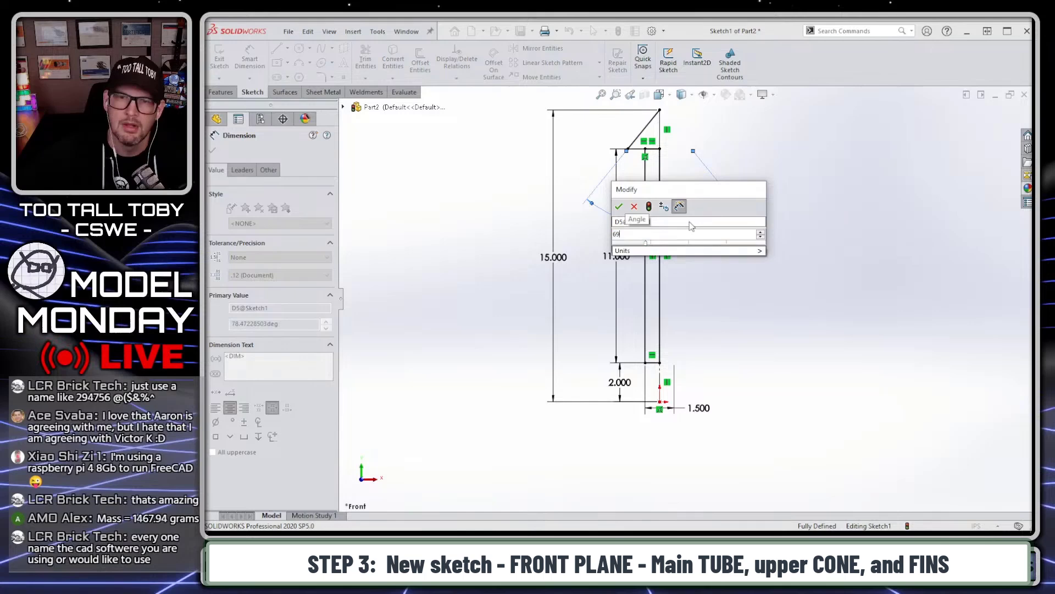
key("Return")
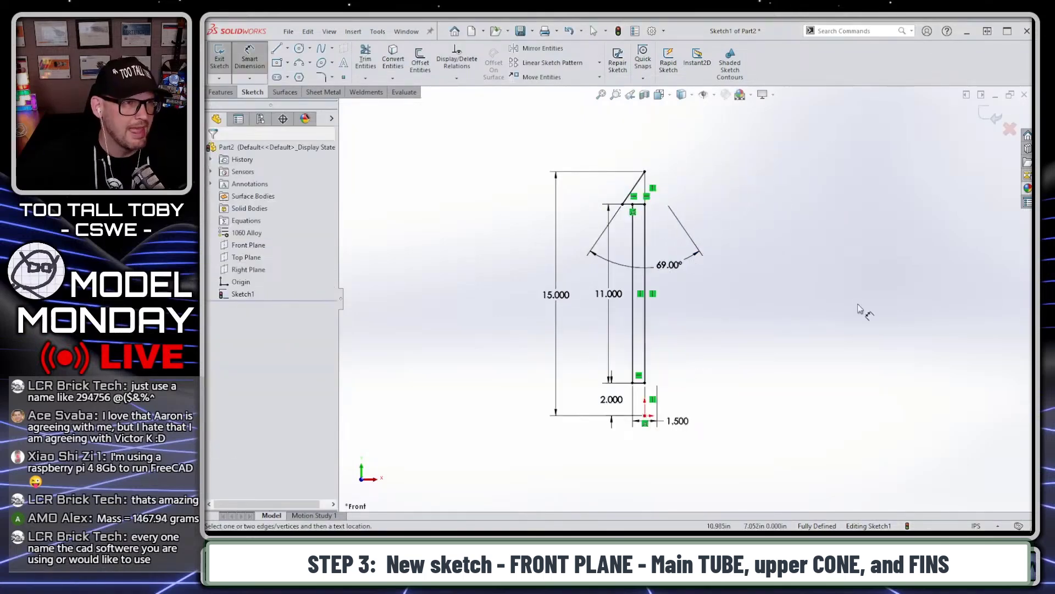
Draw a 2.25 centerline left from the tube's bottom corner, then a 0.125 vertical segment
scroll(754, 240, "down", 2)
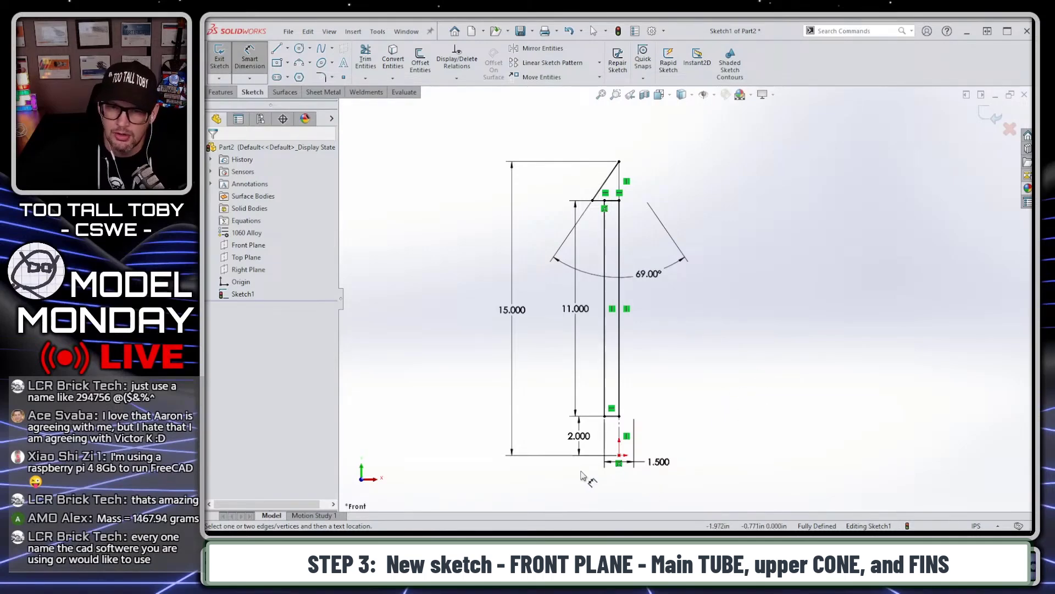
scroll(601, 464, "down", 3)
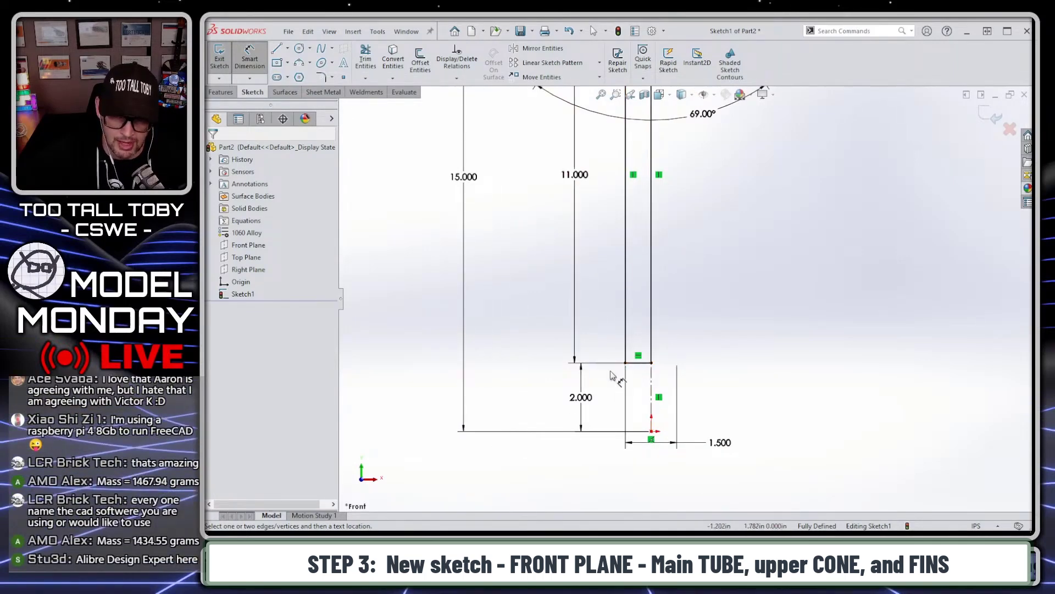
scroll(587, 387, "down", 2)
key("s")
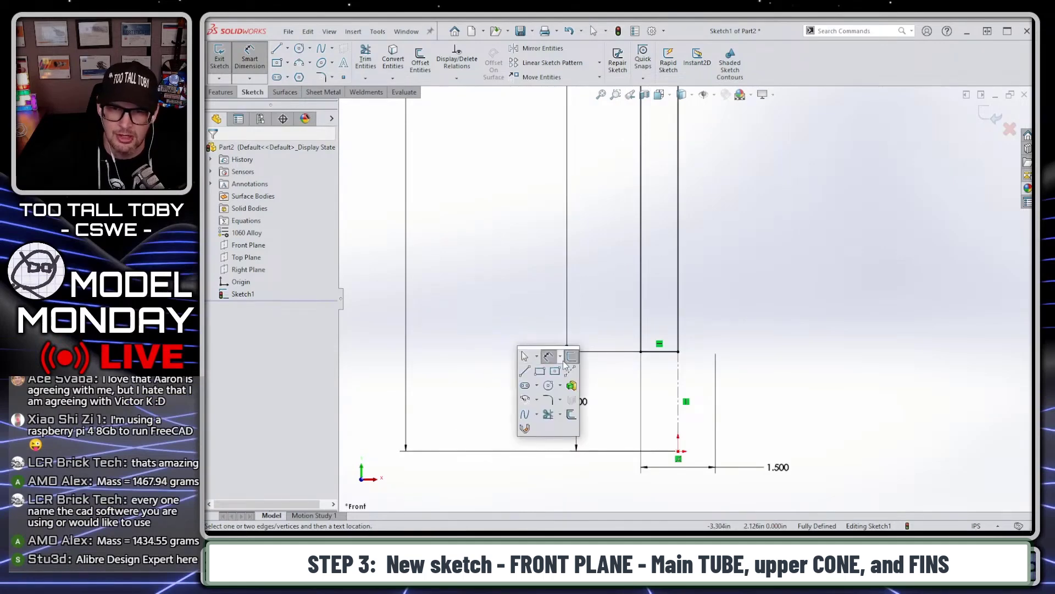
left_click(566, 364)
left_click(678, 452)
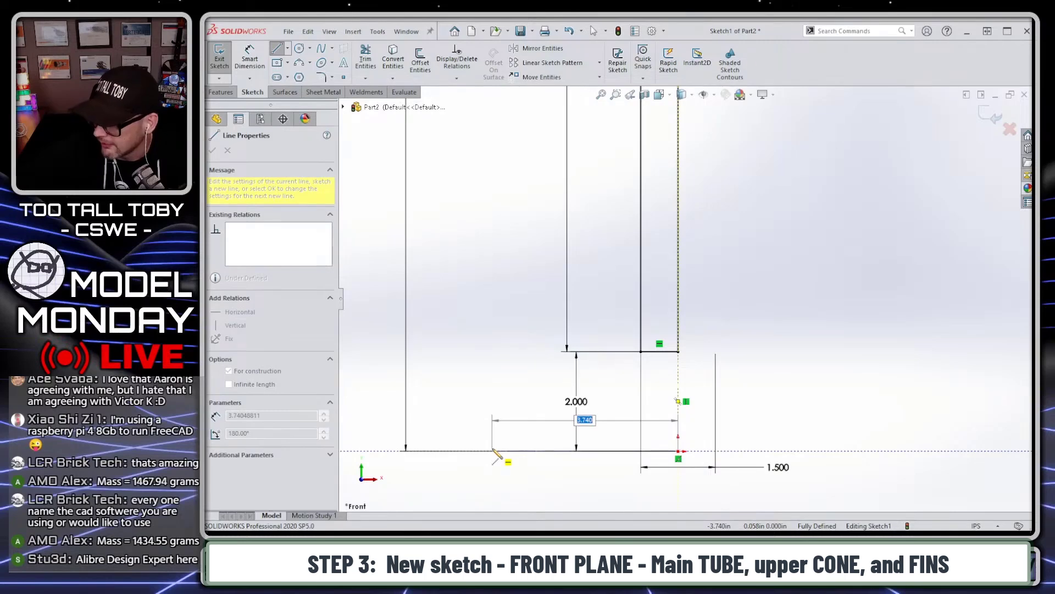
type("2.25")
key("Return")
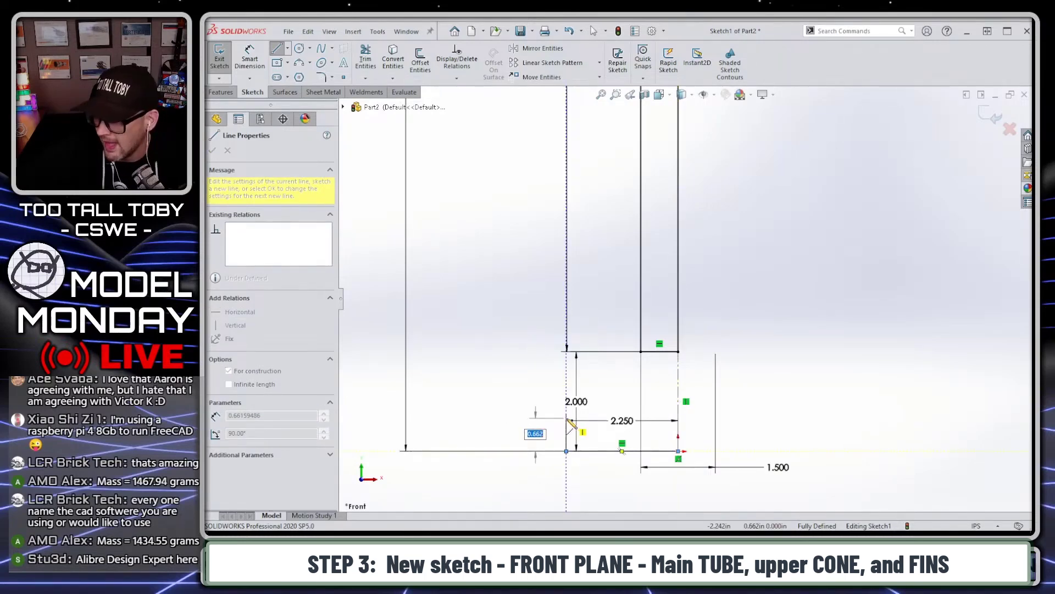
type("0.125")
key("Return")
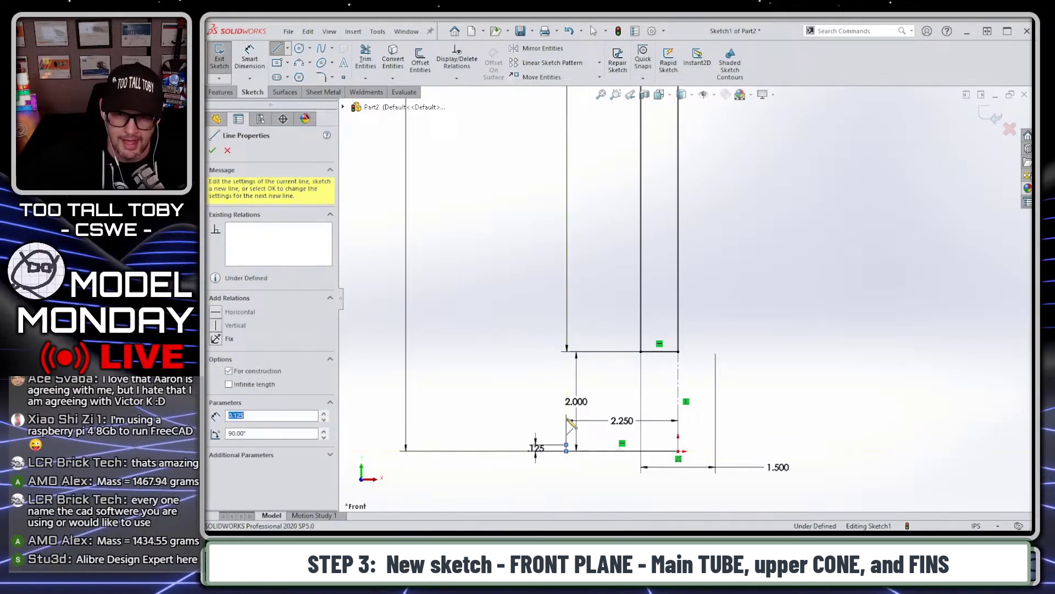
key("Escape")
Move the 2.250 dimension below the sketch and frame the view on the fin corner
scroll(629, 456, "down", 1)
scroll(629, 456, "down", 3)
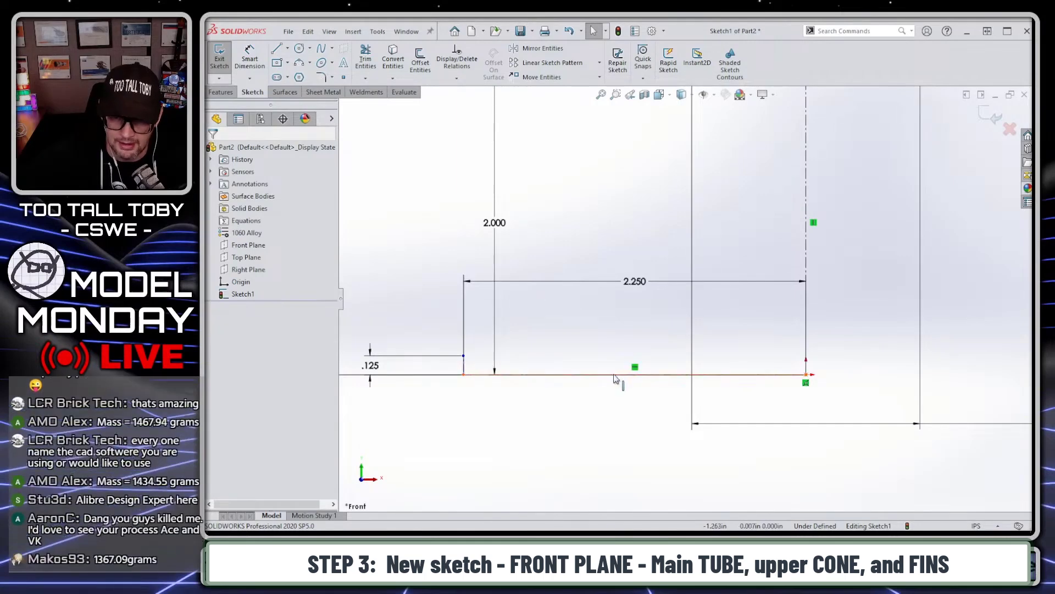
left_click_drag(650, 284, 632, 422)
scroll(572, 412, "up", 3)
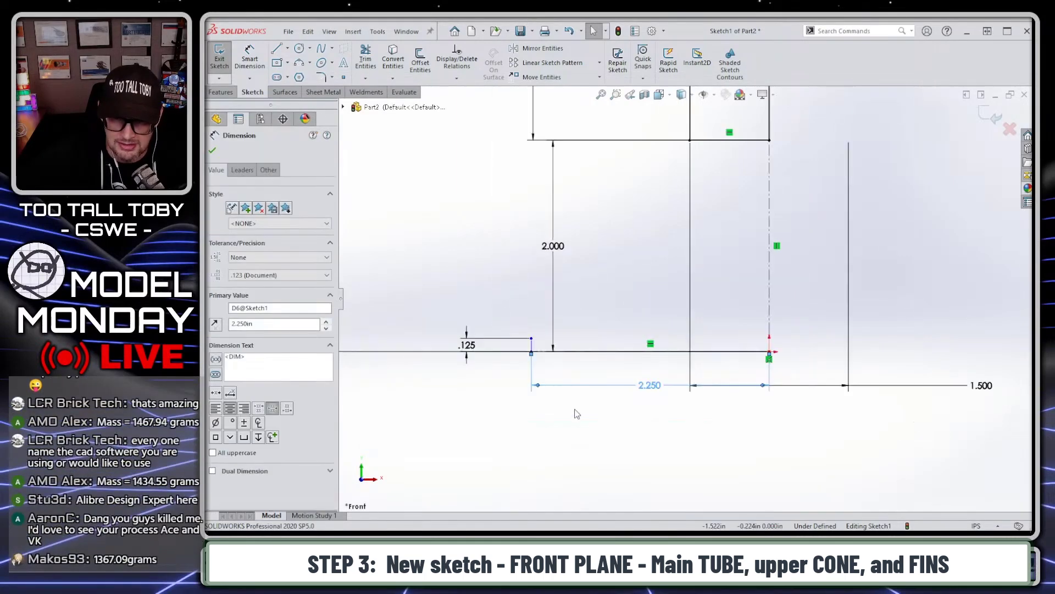
left_click(422, 336)
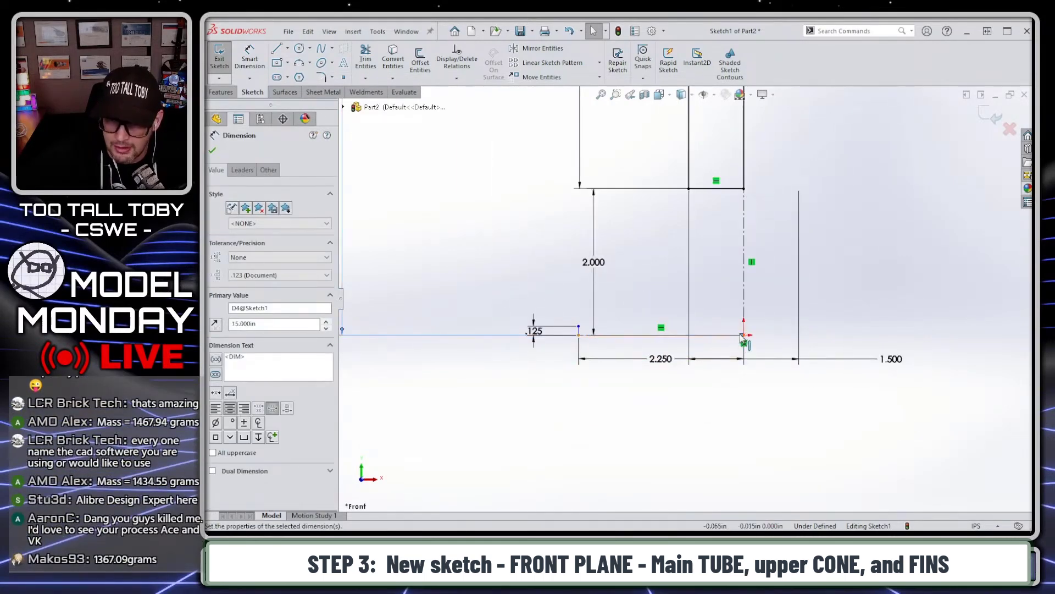
key("Escape")
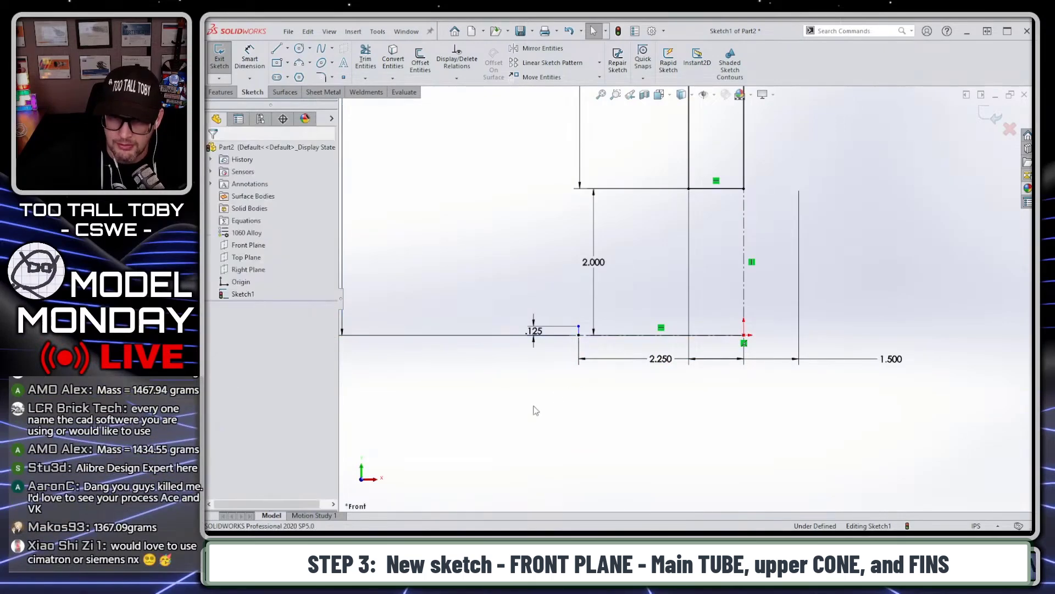
scroll(571, 357, "down", 4)
scroll(588, 345, "down", 1)
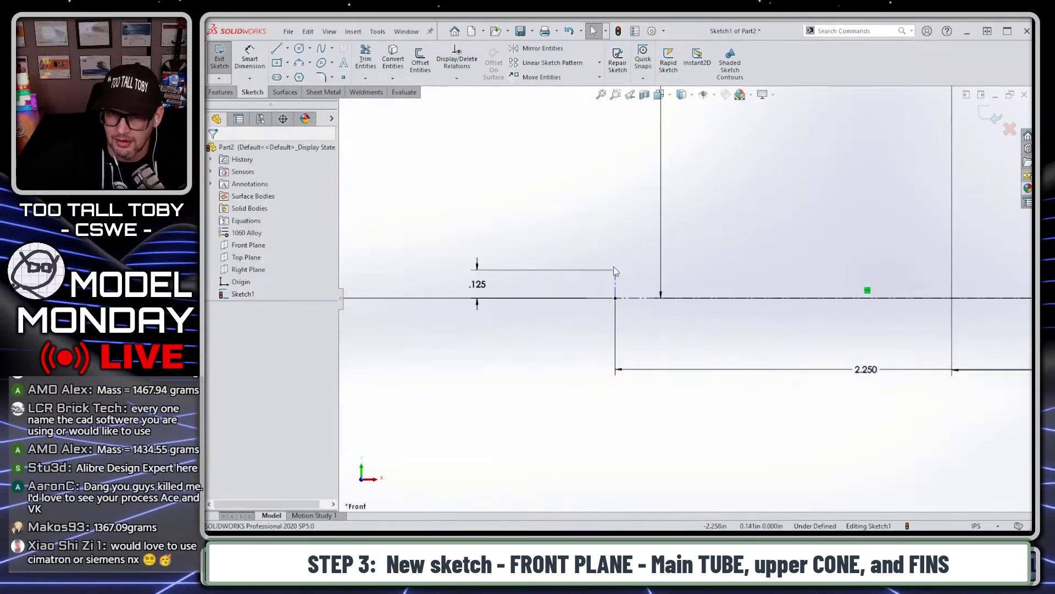
scroll(681, 274, "up", 4)
middle_click_drag(760, 263, 711, 307, "ctrl")
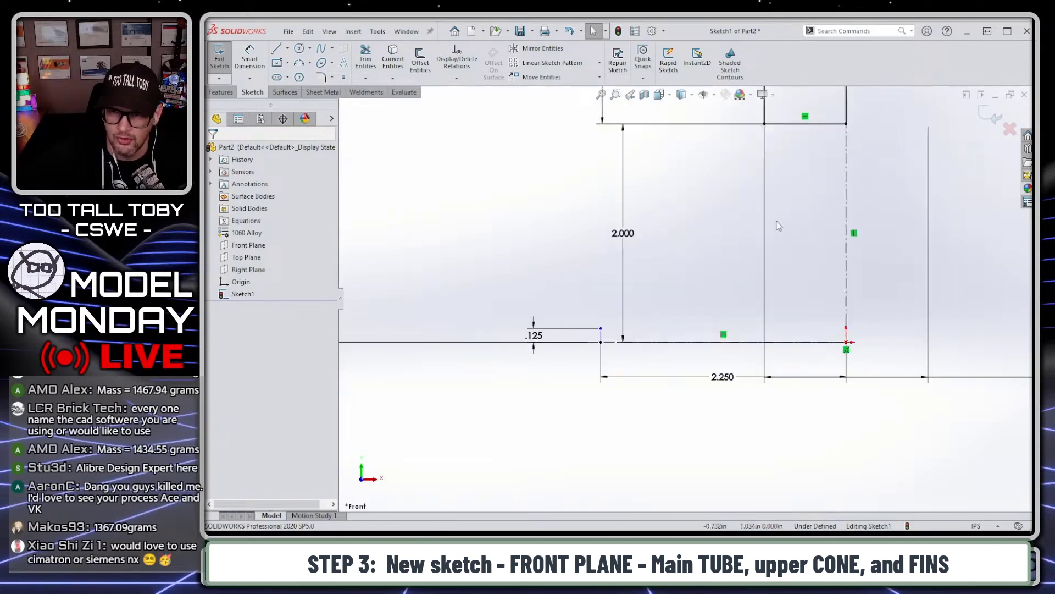
scroll(604, 336, "down", 5)
key("s")
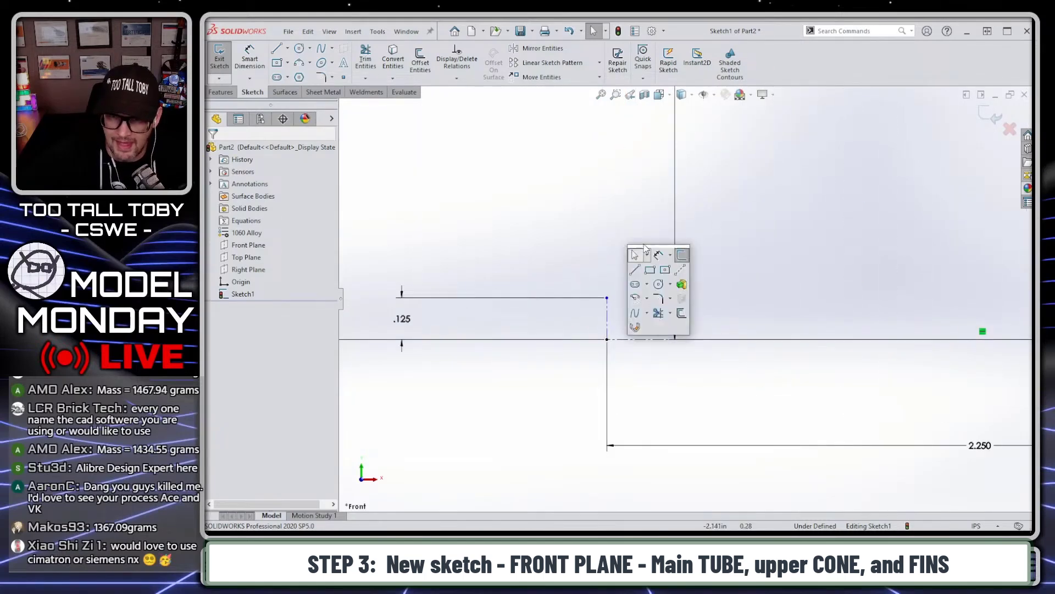
Draw the small R.125 center-point arc on top of the short segment
left_click(635, 300)
left_click(607, 298)
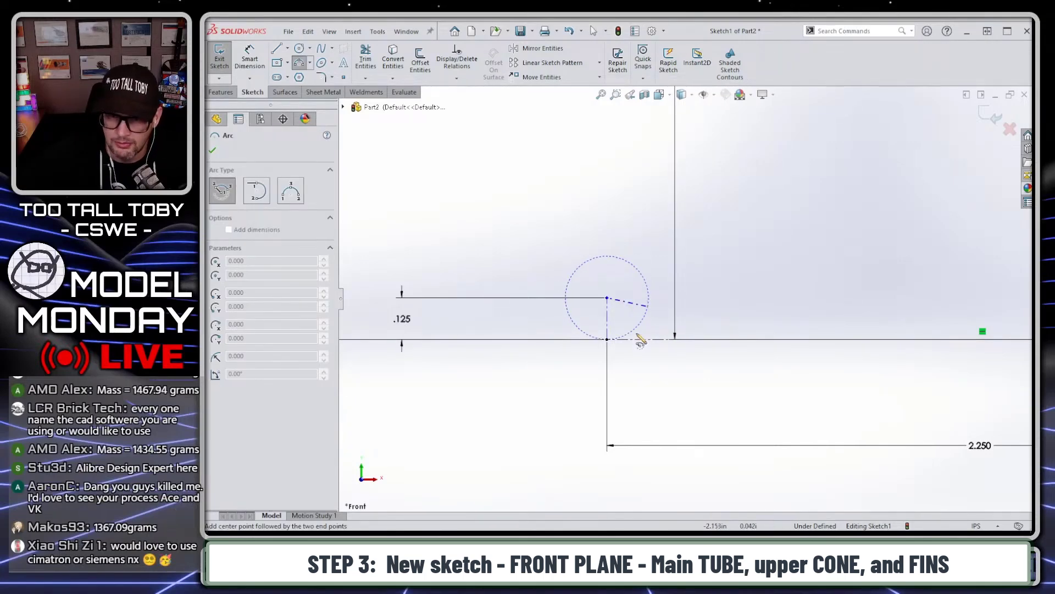
left_click(649, 326)
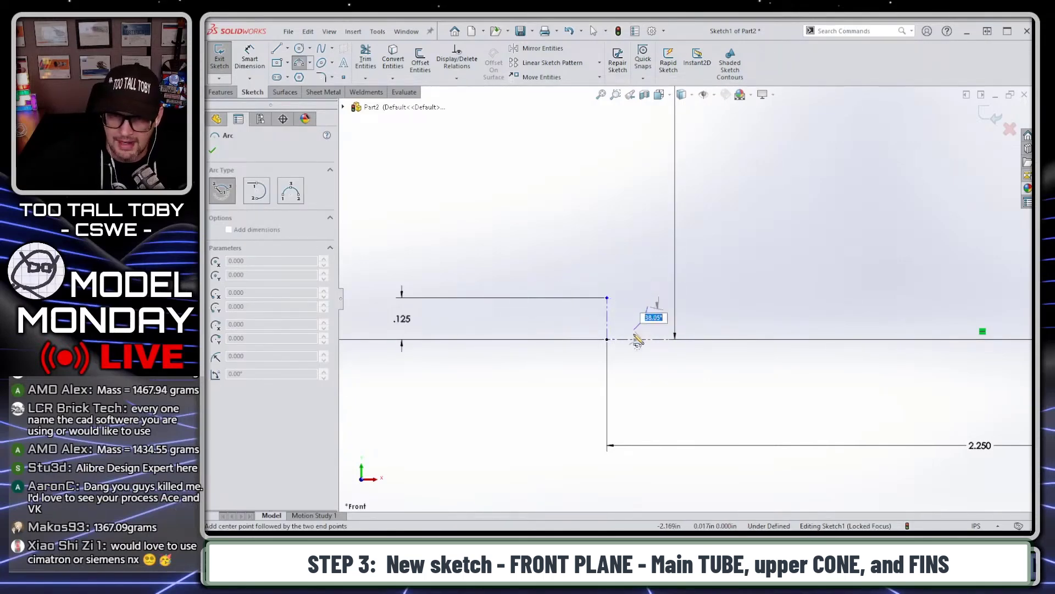
left_click(577, 262)
Add an R5 tangent arc from the small arc's upper endpoint
key("s")
left_click(642, 206)
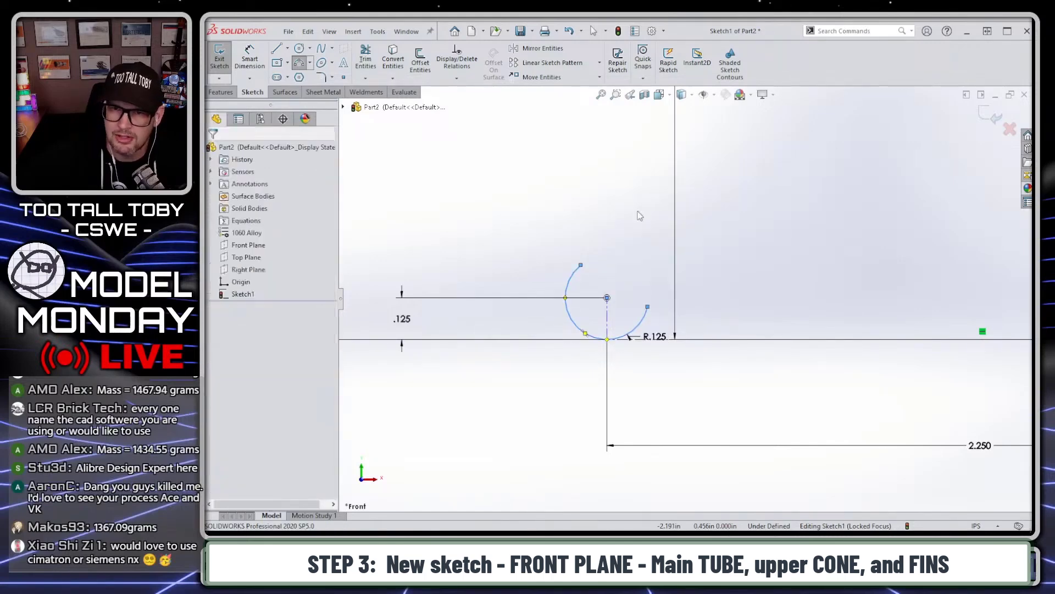
left_click(581, 265)
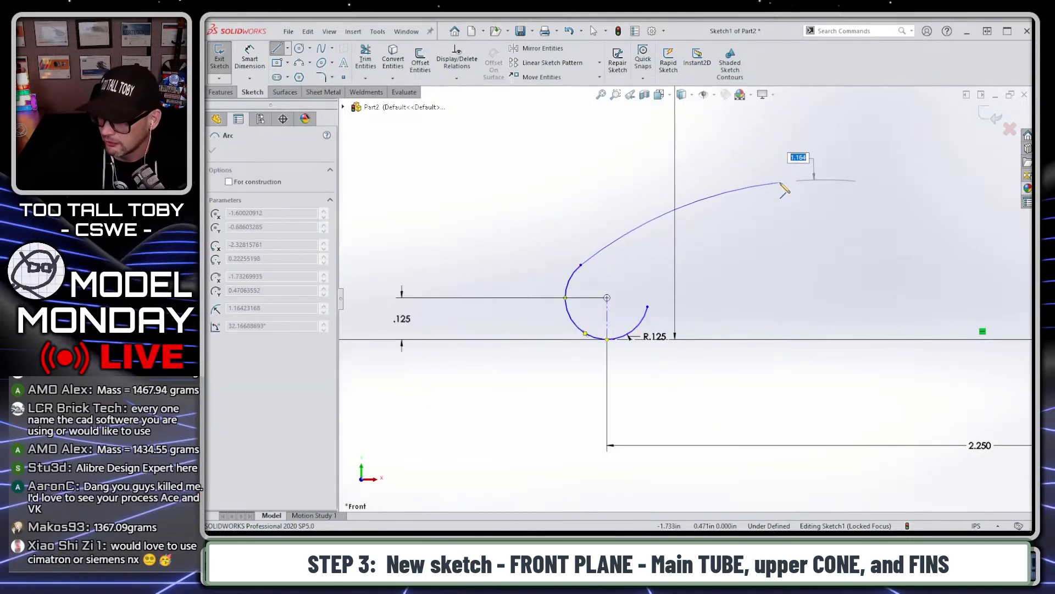
type("5")
key("Tab")
key("Return")
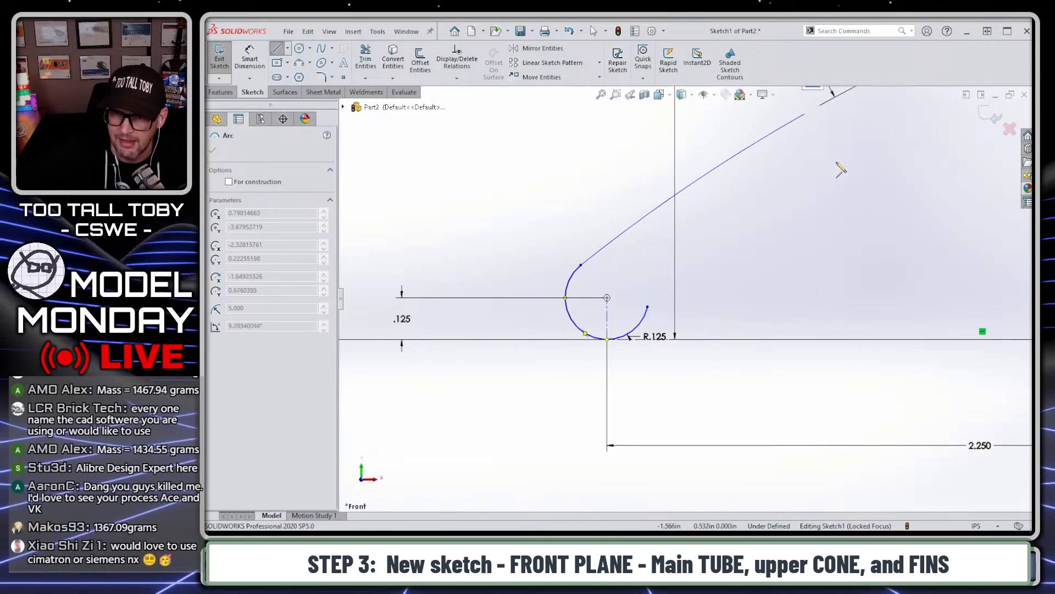
key("Escape")
Add an R6 tangent arc from the small arc's other endpoint
key("s")
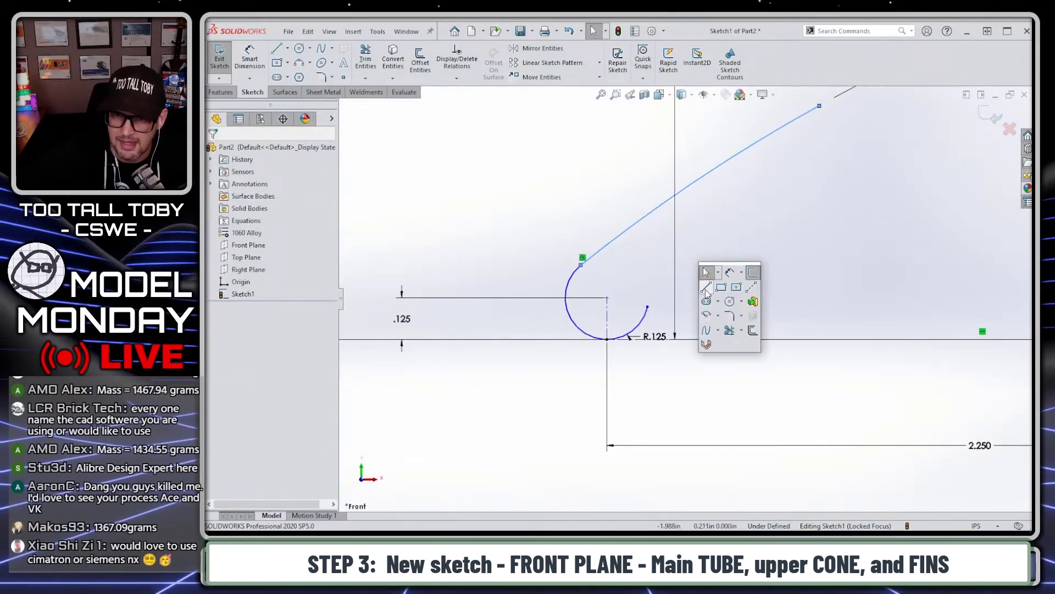
left_click(705, 286)
left_click(647, 307)
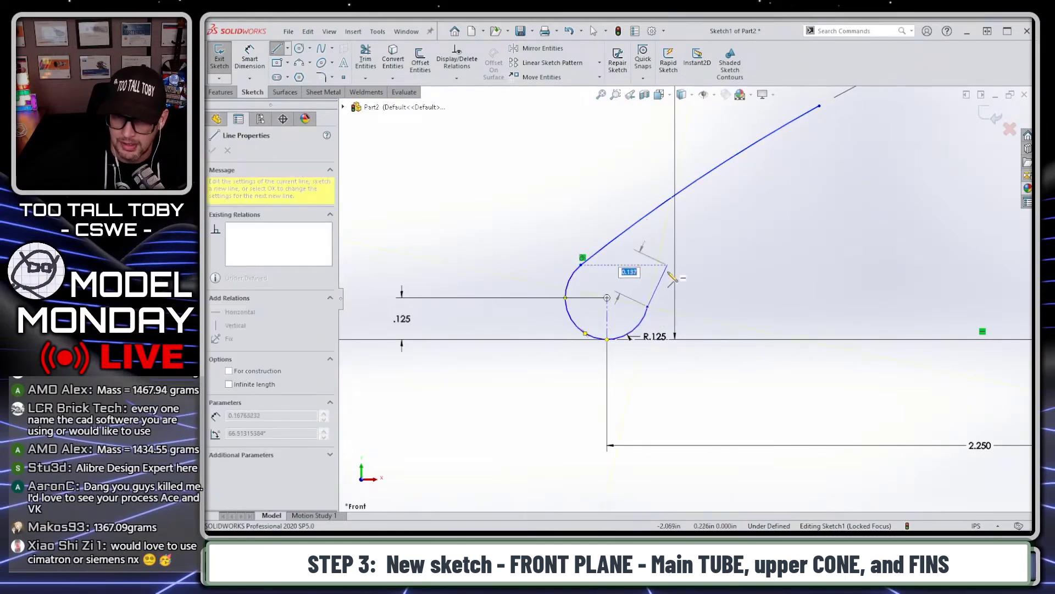
key("a")
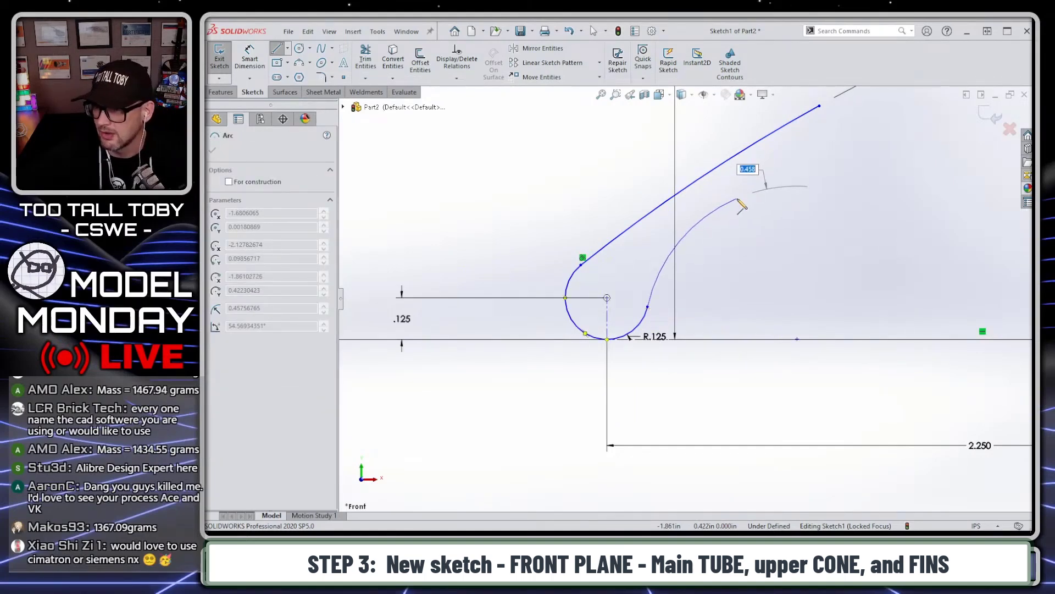
type("6")
key("Return")
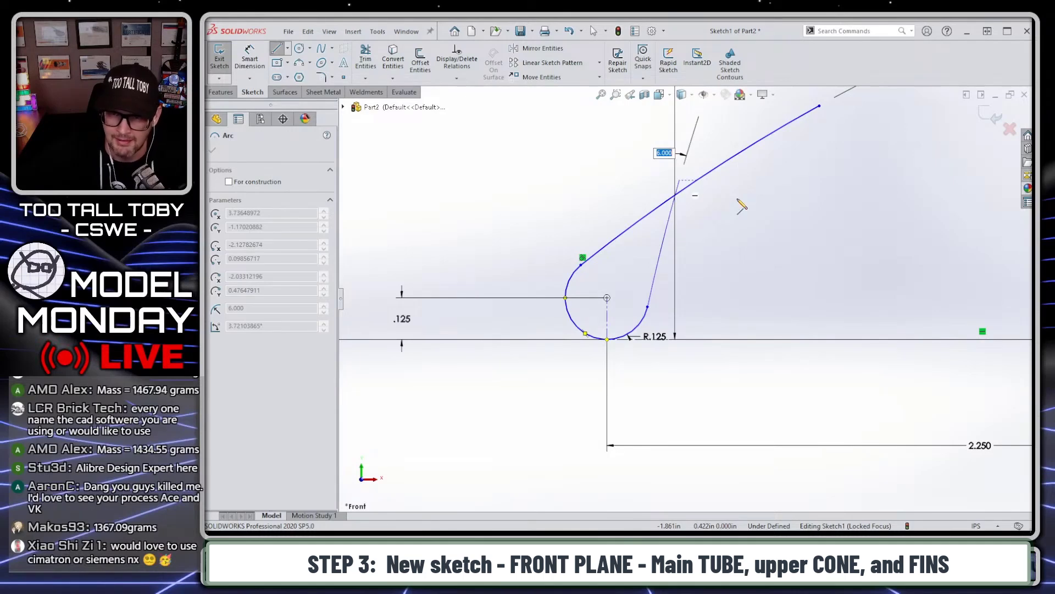
scroll(748, 207, "up", 5)
left_click(769, 214)
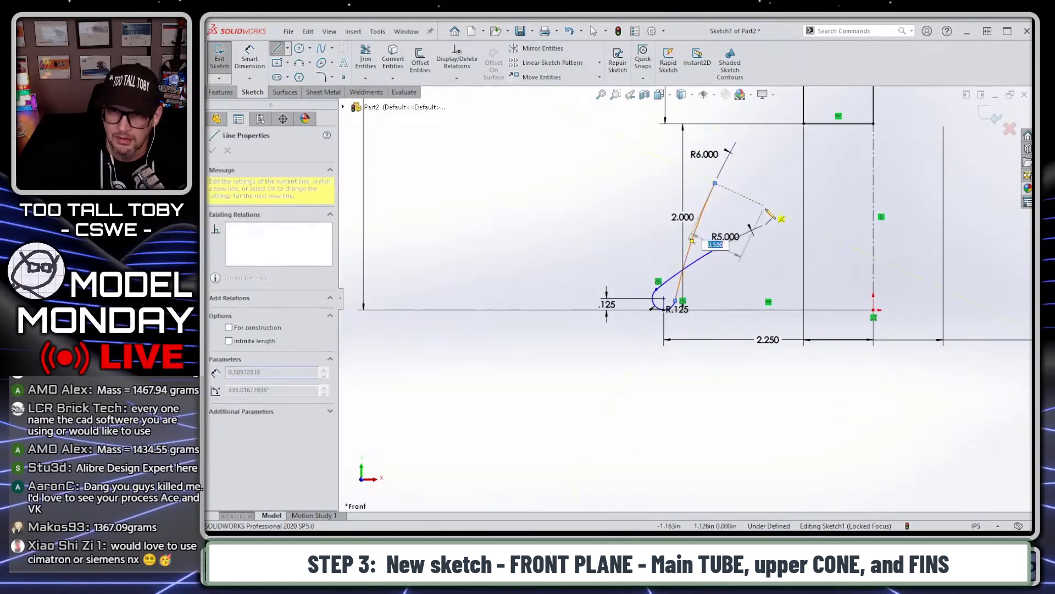
key("Escape")
Drag the top ends of both arcs onto the vertical centreline, then view the rocket drawing
scroll(769, 217, "up", 3)
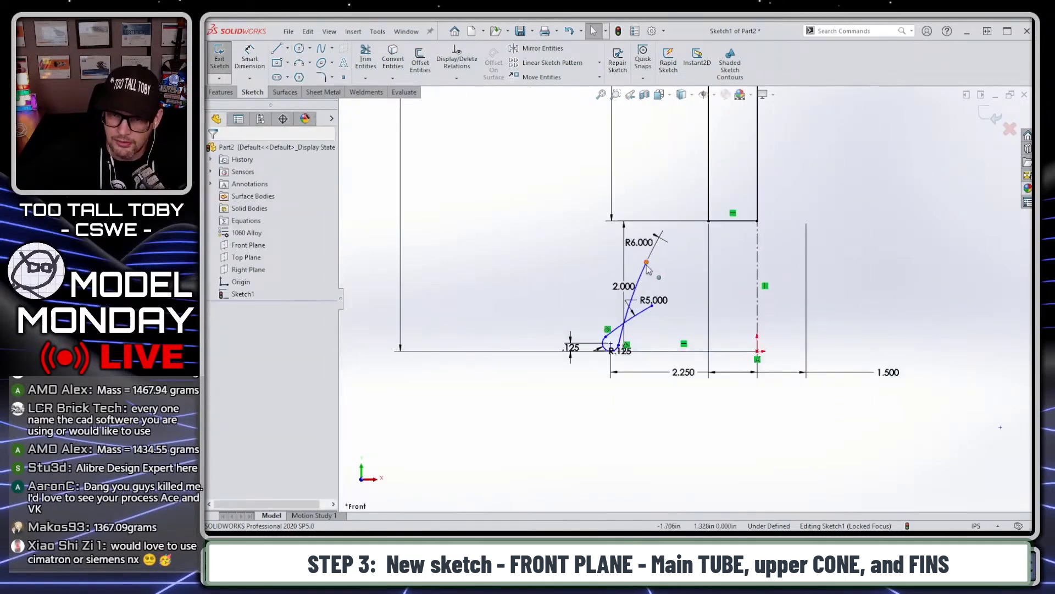
left_click_drag(646, 265, 757, 204)
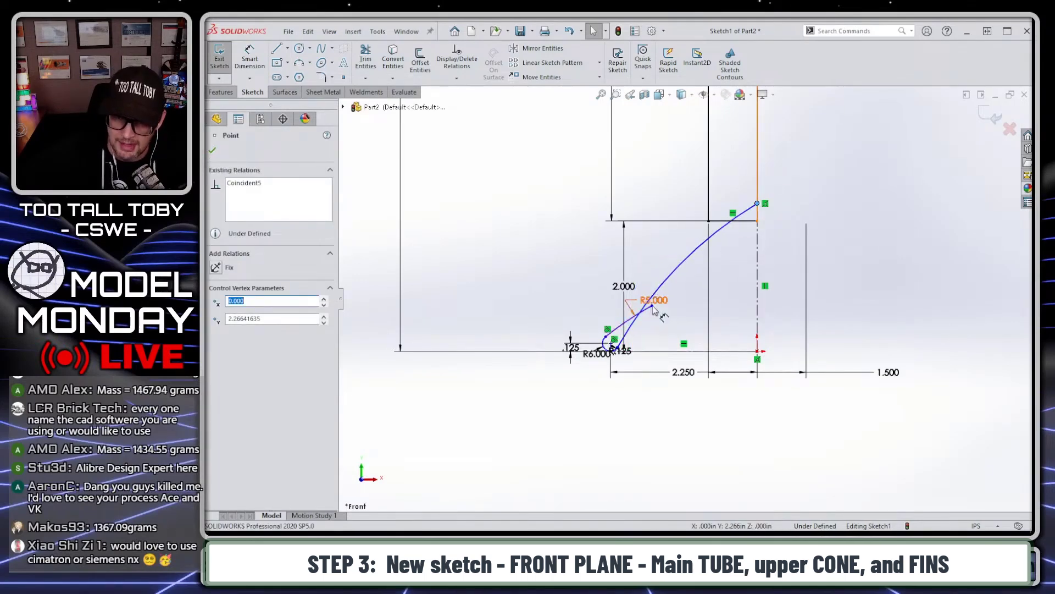
left_click_drag(655, 300, 661, 268)
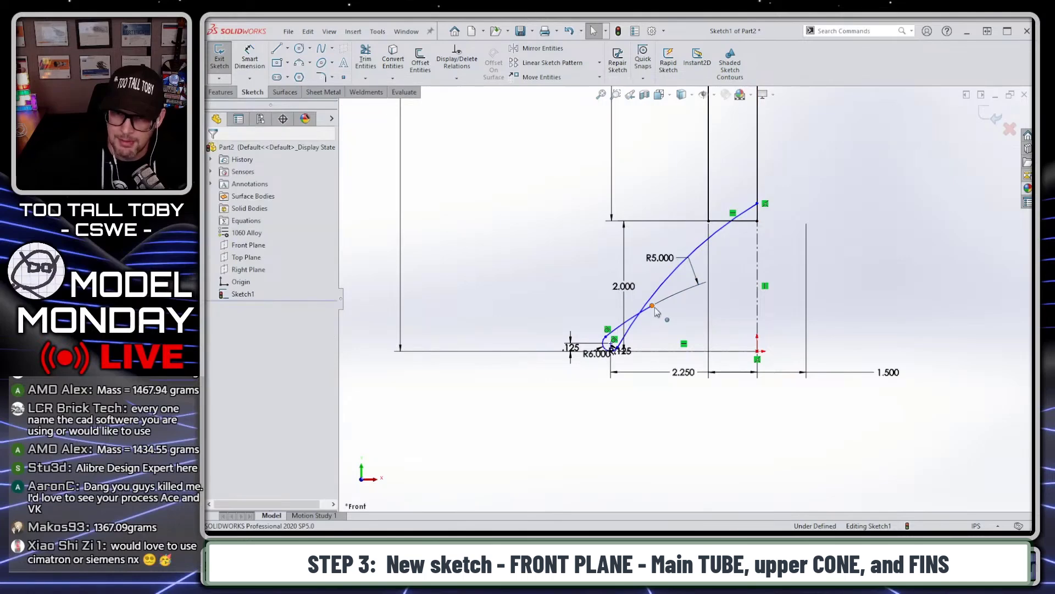
left_click_drag(654, 307, 757, 135)
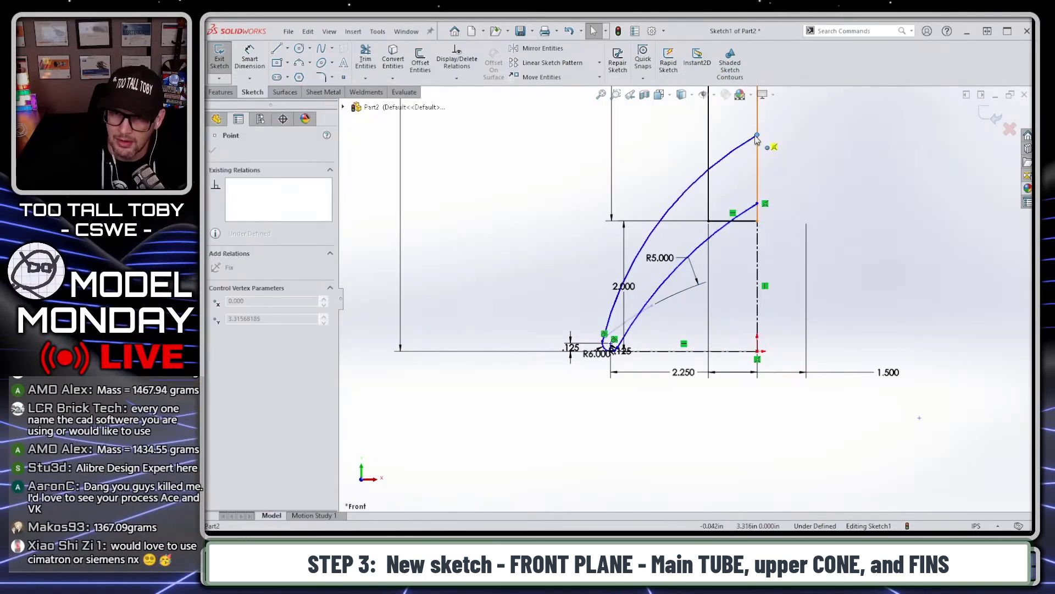
scroll(748, 165, "up", 2)
middle_click_drag(751, 162, 717, 265, "ctrl")
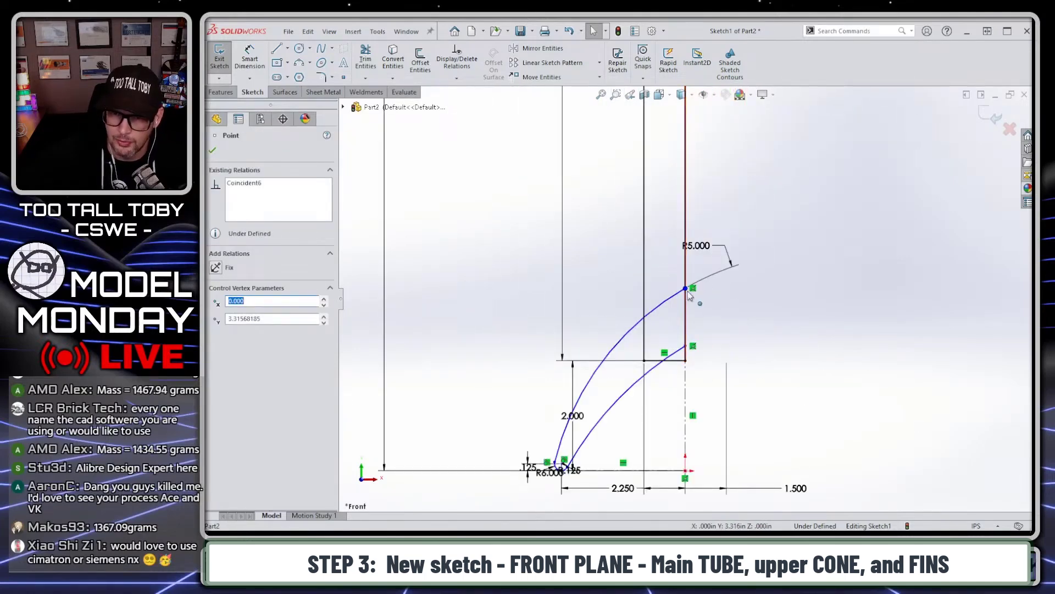
left_click_drag(686, 287, 686, 251)
left_click_drag(685, 347, 685, 309)
left_click(733, 351)
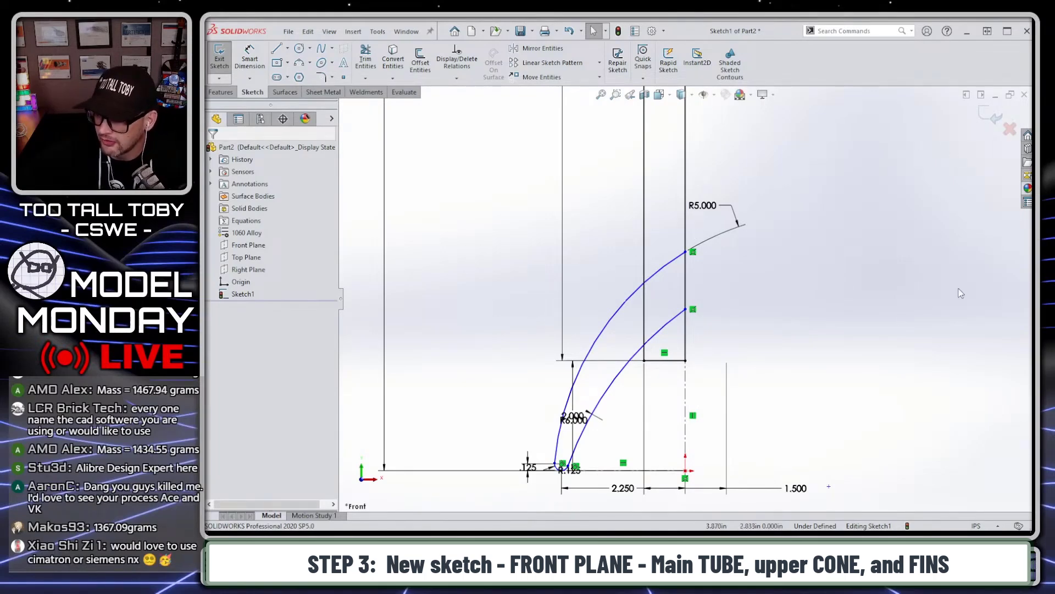
key("alt+Tab")
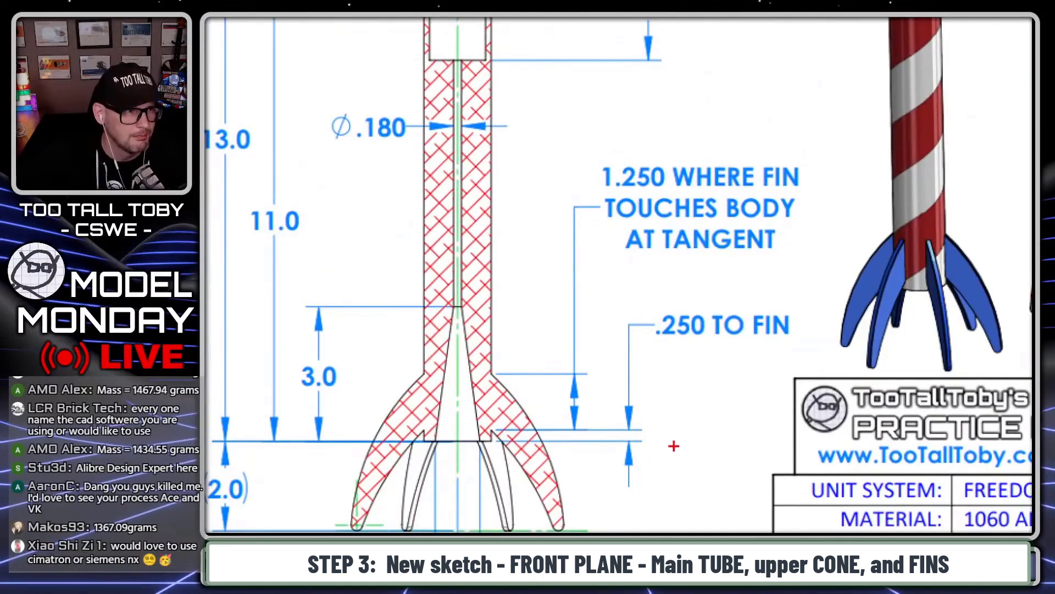
Draw red arrows on the drawing at the fin root and cone, then return to SOLIDWORKS
left_click_drag(496, 448, 509, 489)
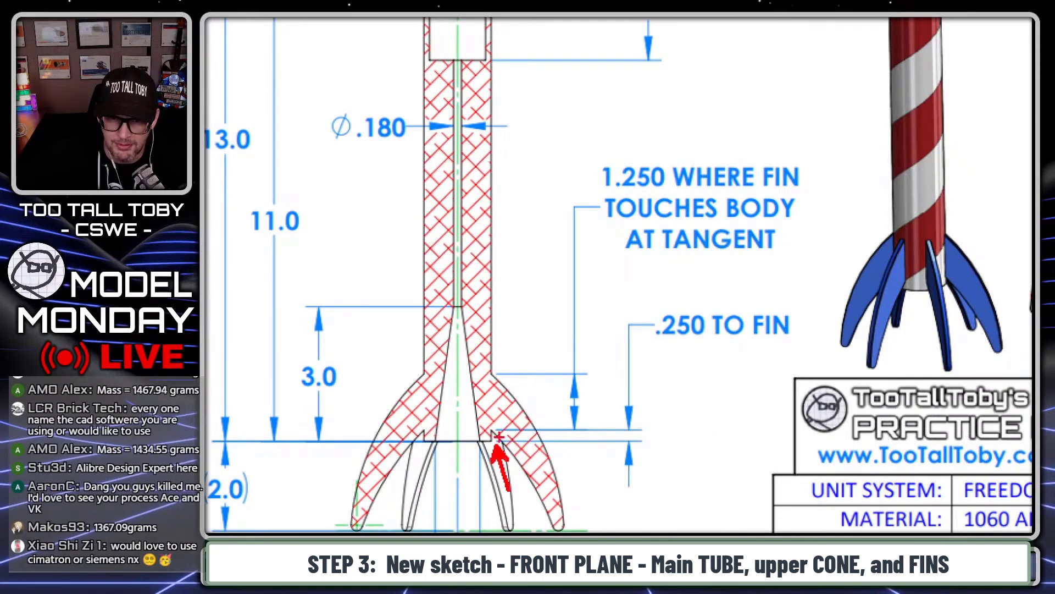
left_click_drag(497, 418, 548, 379)
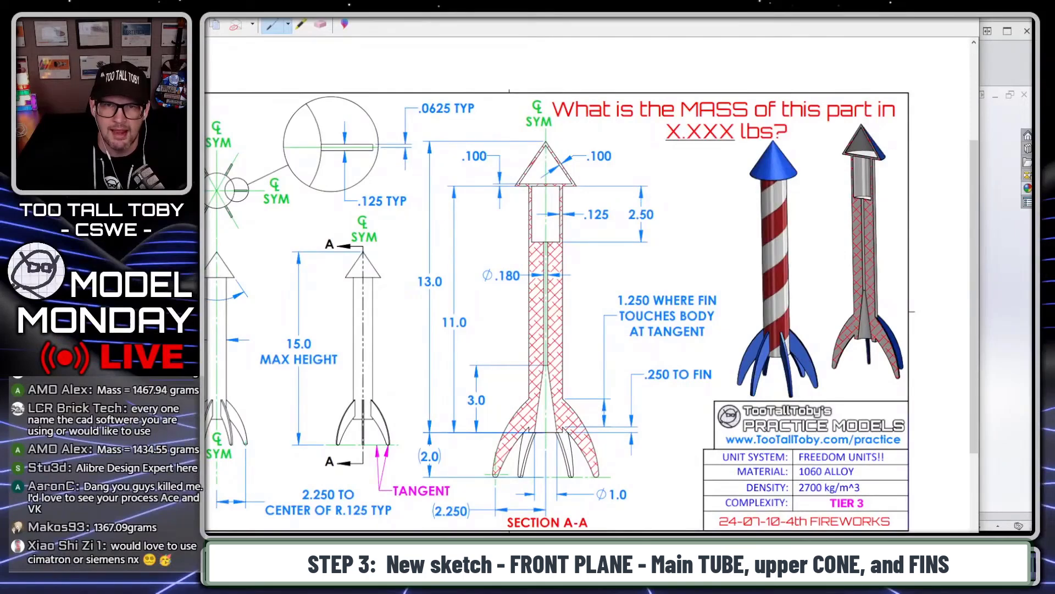
key("alt+Tab")
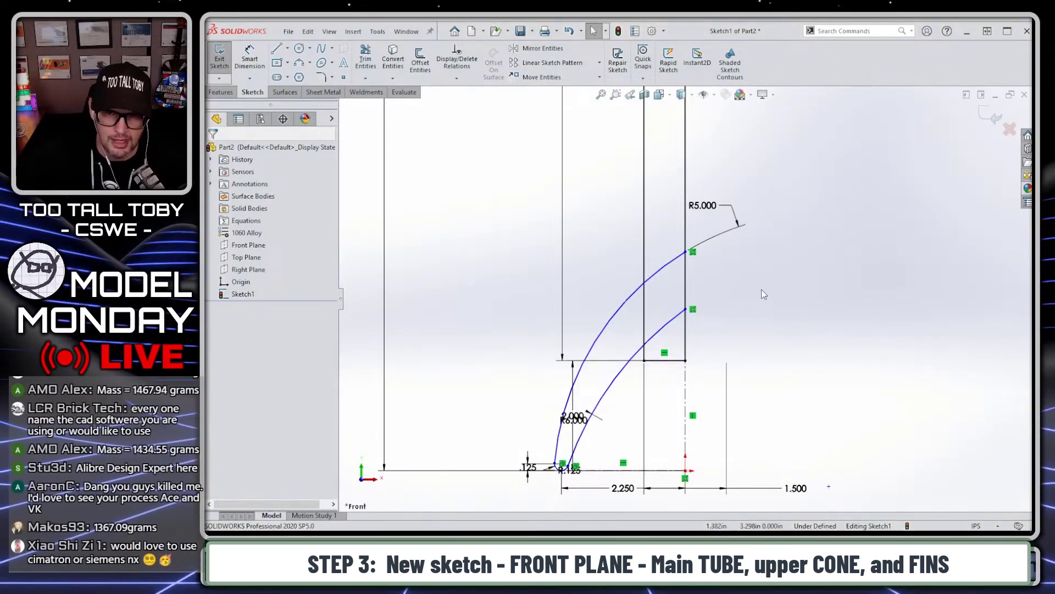
Try placing a sketch point on the upper arc, then remove the loose point
scroll(654, 319, "down", 5)
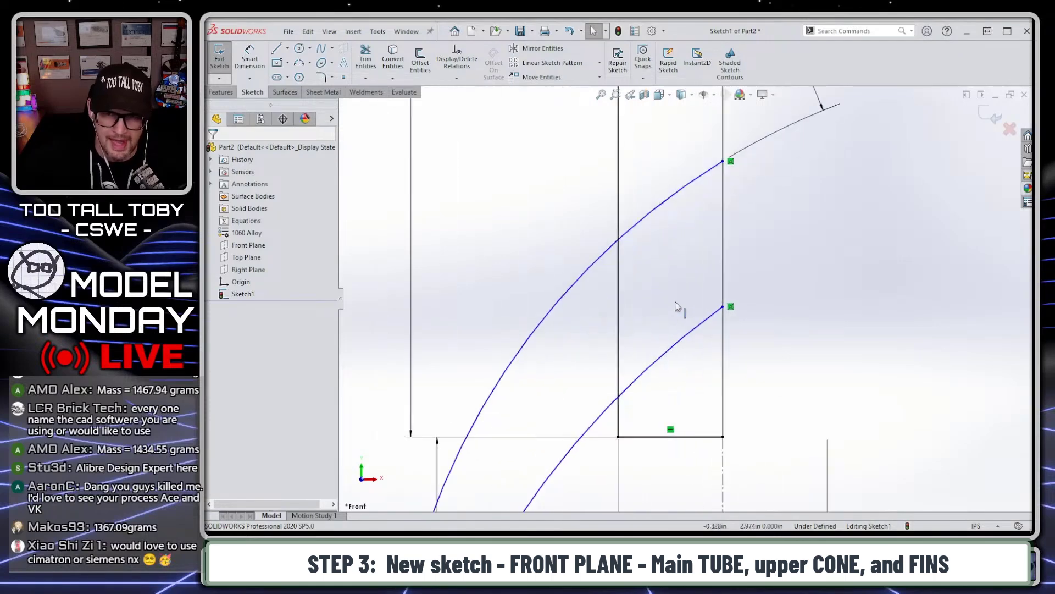
left_click(344, 77)
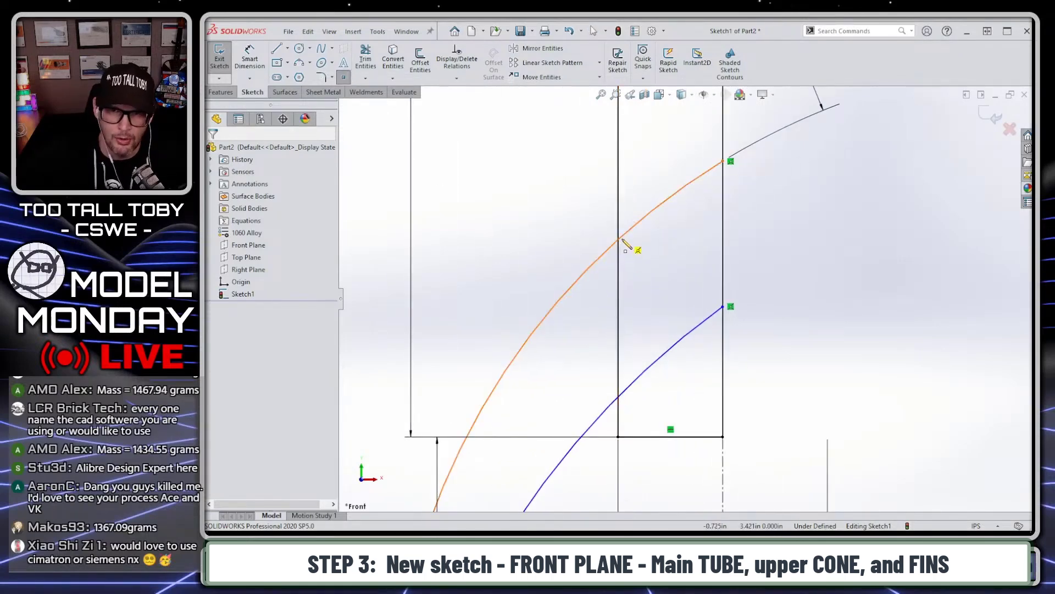
left_click(621, 240)
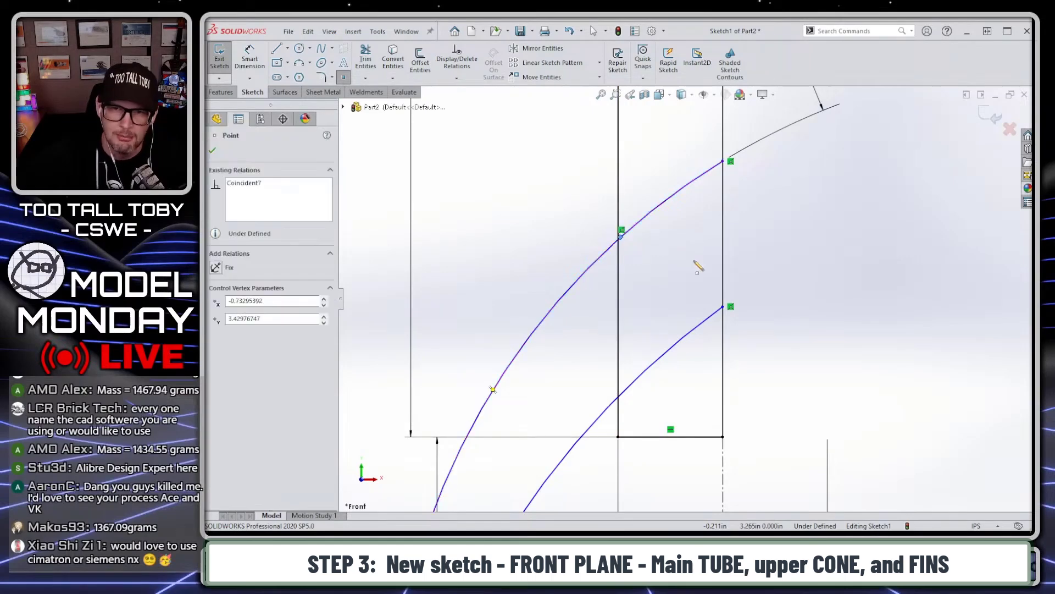
key("Escape")
left_click_drag(621, 240, 636, 225)
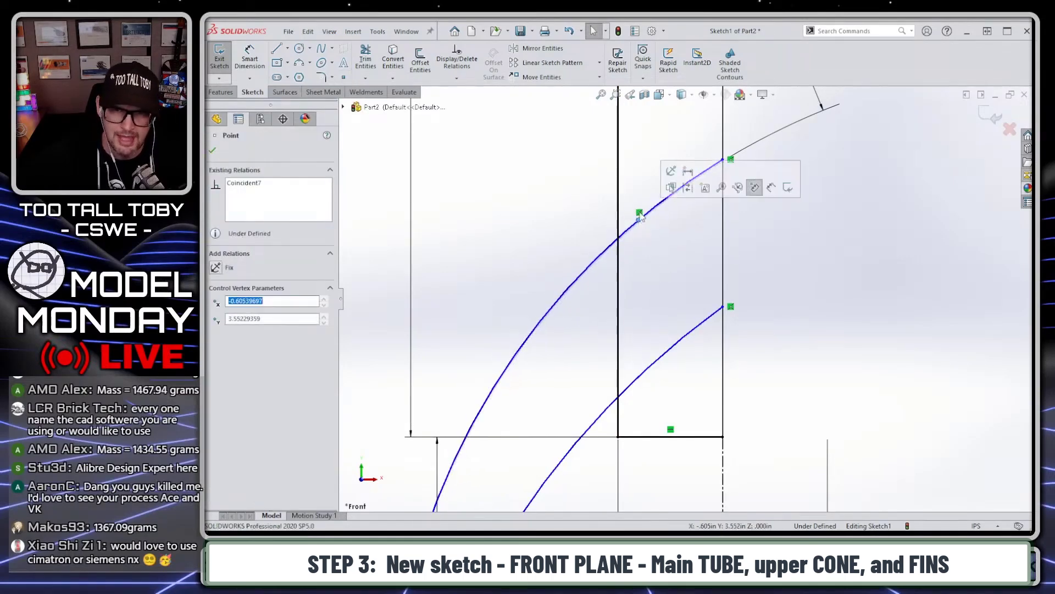
left_click(638, 218)
key("Escape")
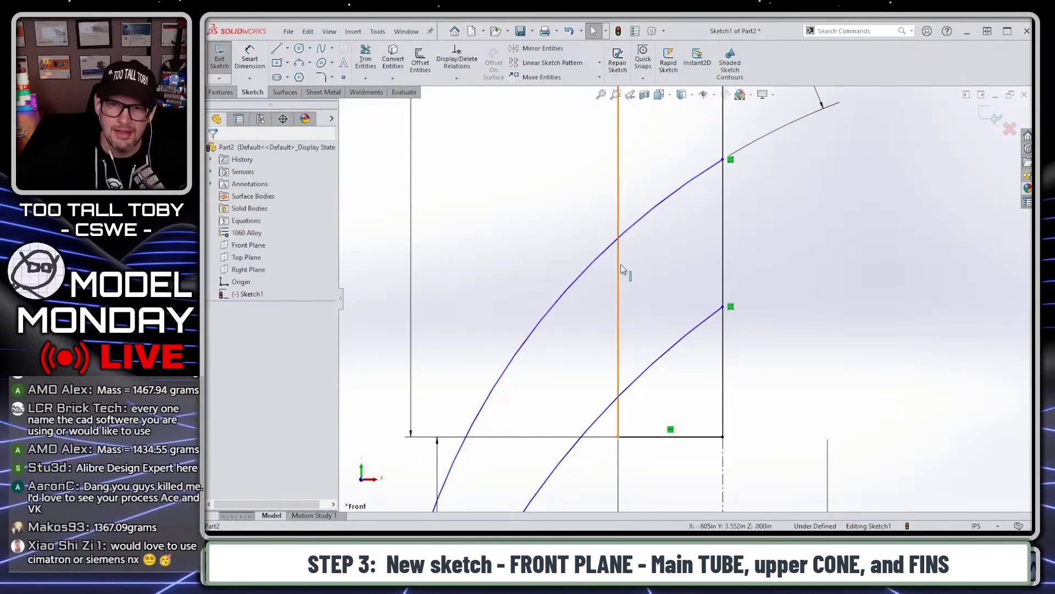
Create intersection points where the upper and lower arcs cross the vertical tube line
left_click_drag(643, 196, 563, 278)
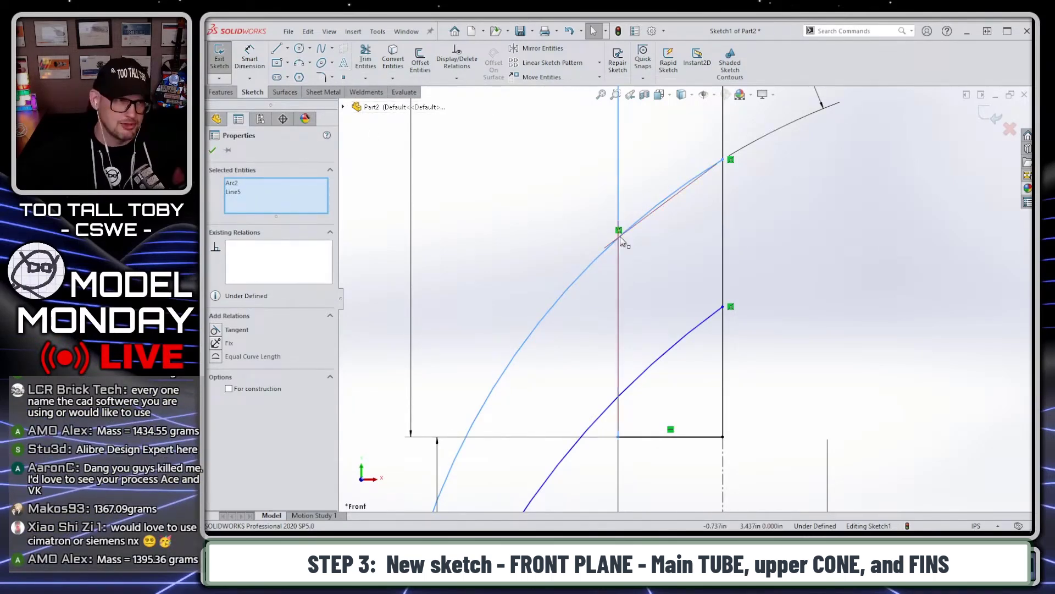
key("Escape")
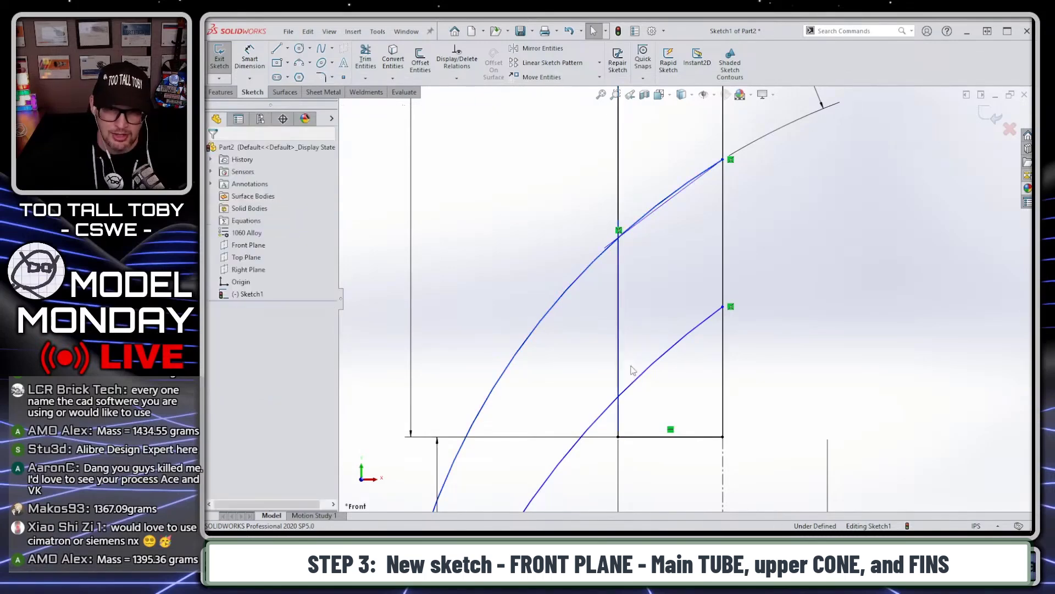
left_click_drag(608, 413, 608, 414)
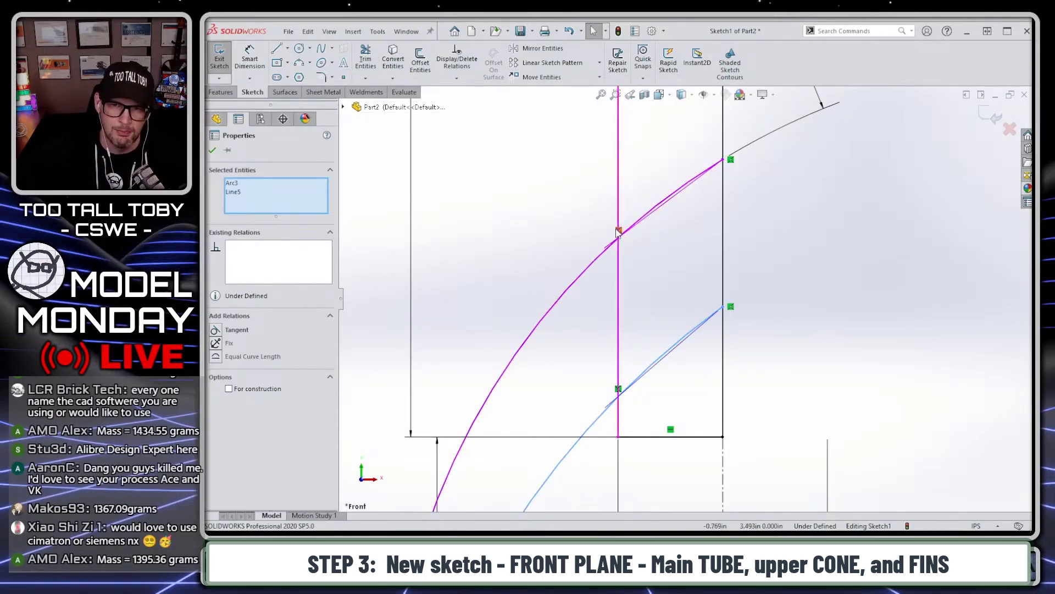
left_click(804, 289)
key("s")
left_click(816, 259)
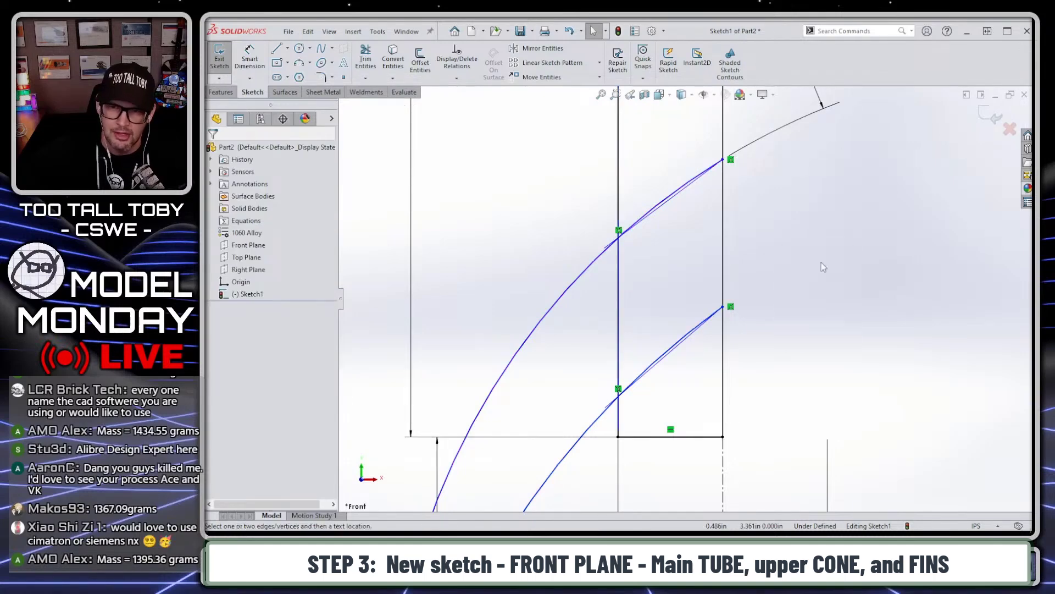
left_click(648, 437)
Dimension the fin with a 0.250 bottom offset and 1.25 between the intersection points
left_click(616, 400)
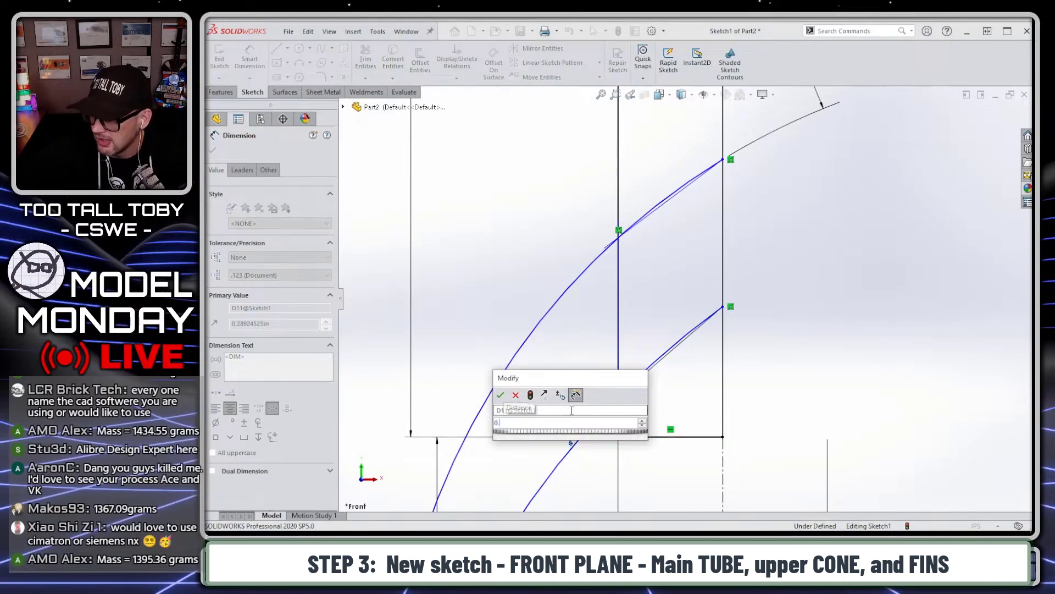
key("Return")
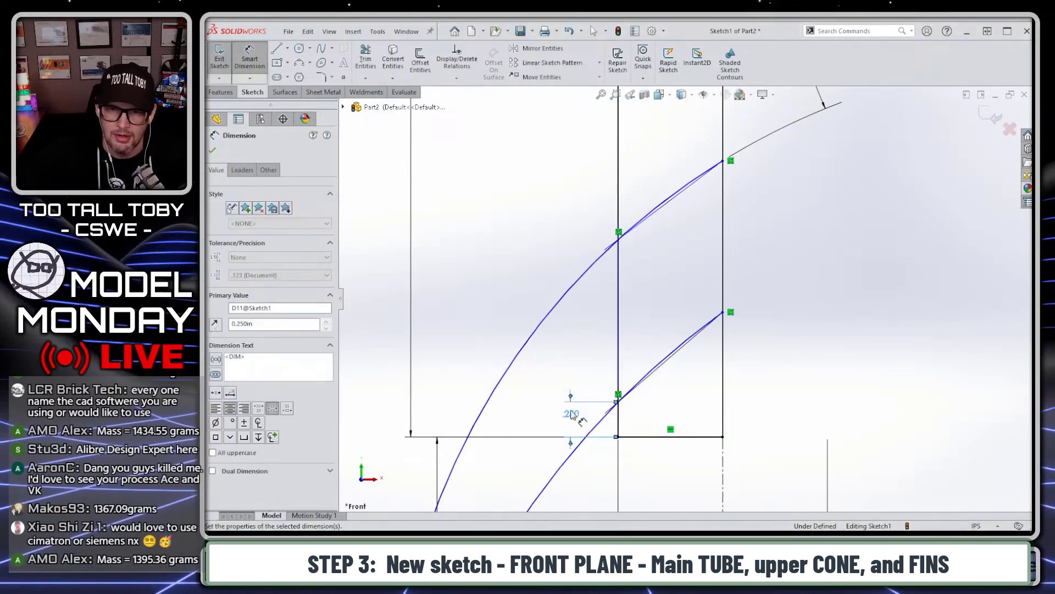
left_click(619, 240)
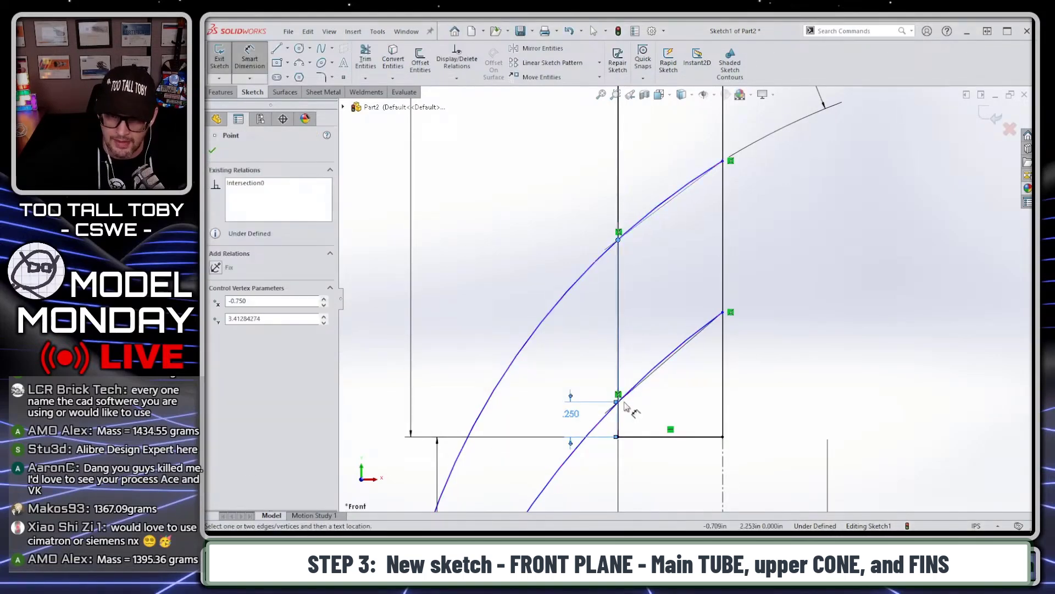
left_click(618, 402)
left_click(483, 317)
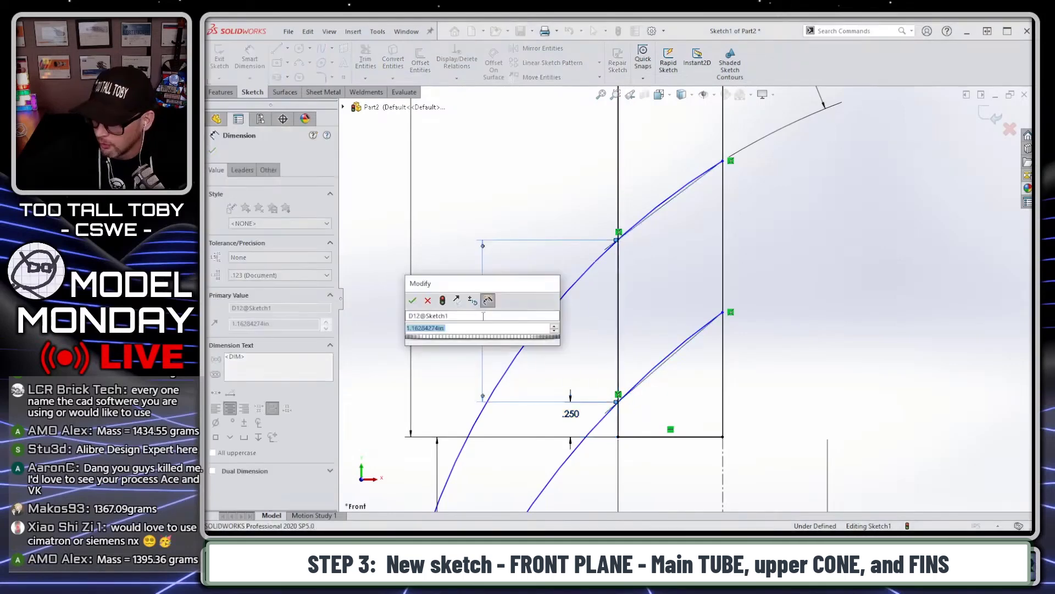
type("1.25")
key("Return")
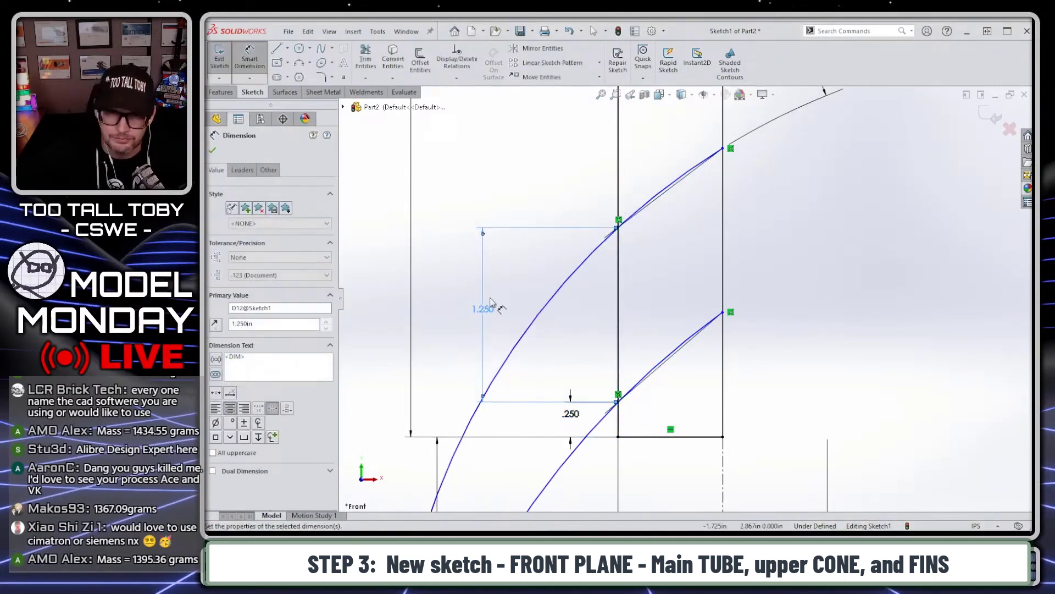
key("Escape")
Convert the short line at the R.125 fin tip into construction geometry
scroll(689, 329, "up", 3)
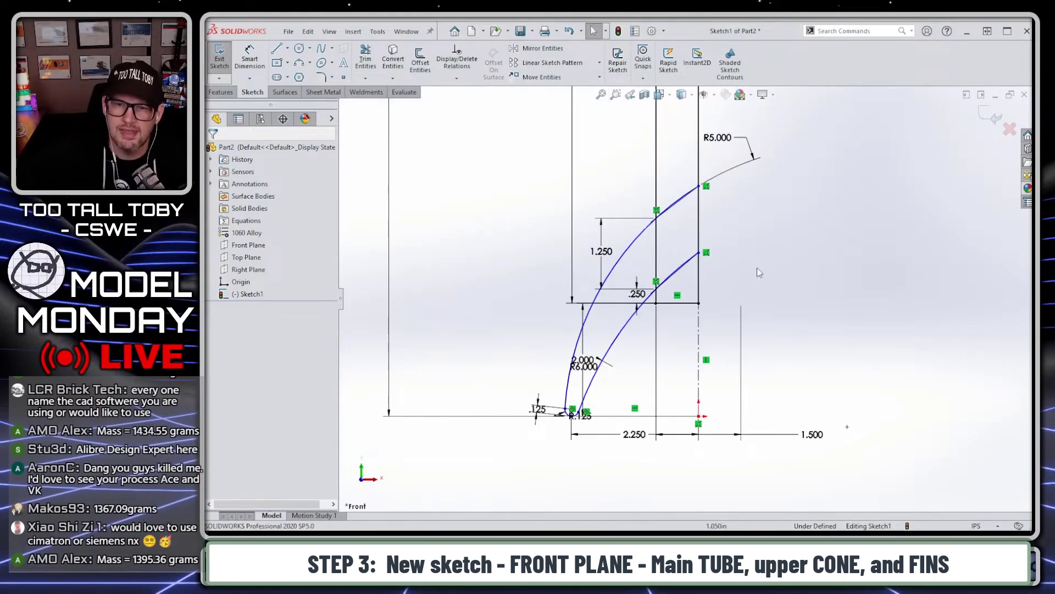
scroll(610, 423, "down", 1)
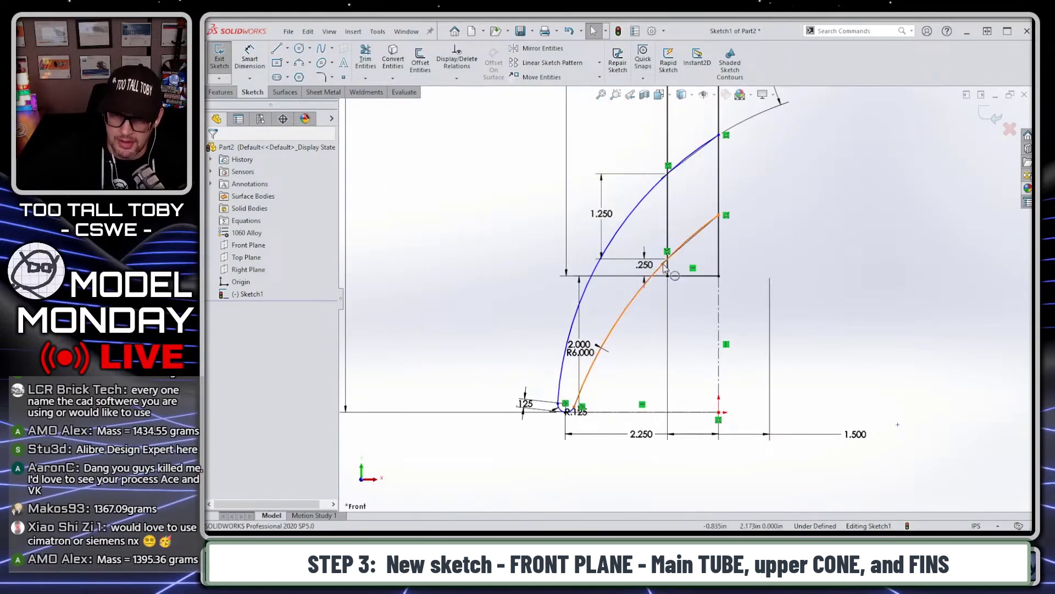
scroll(571, 409, "down", 2)
scroll(570, 409, "down", 4)
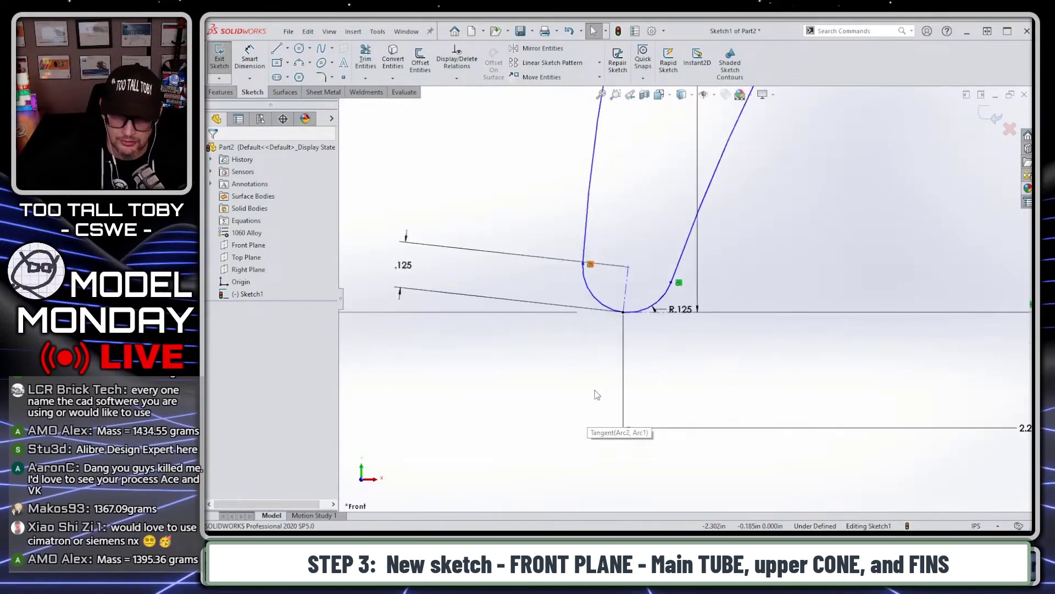
left_click(687, 273)
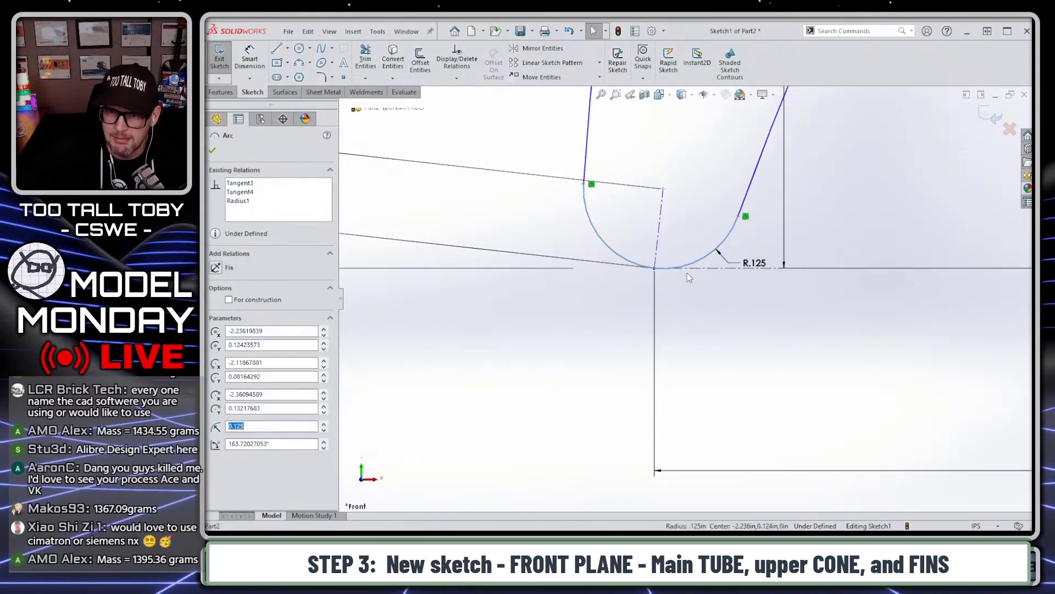
left_click(727, 269)
left_click(652, 247)
left_click(662, 240)
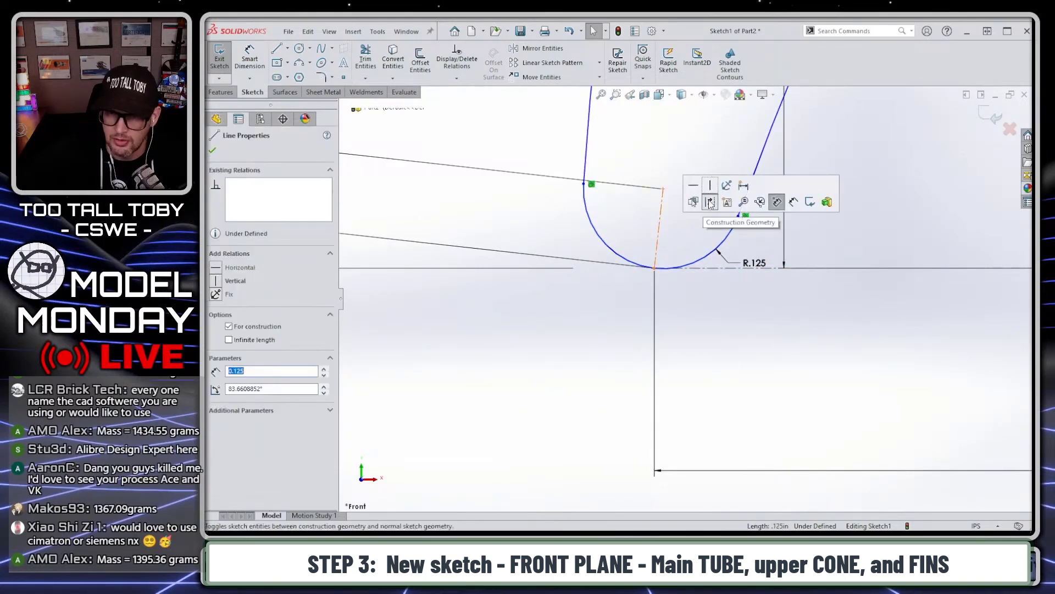
left_click(714, 195)
scroll(759, 295, "up", 3)
left_click(823, 233)
scroll(830, 220, "up", 5)
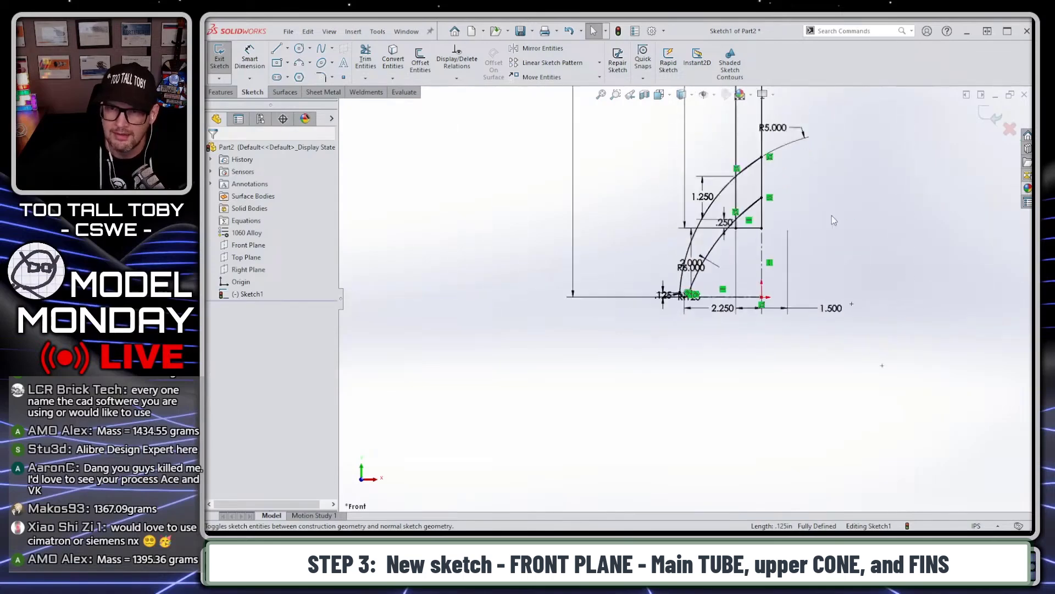
scroll(740, 175, "up", 2)
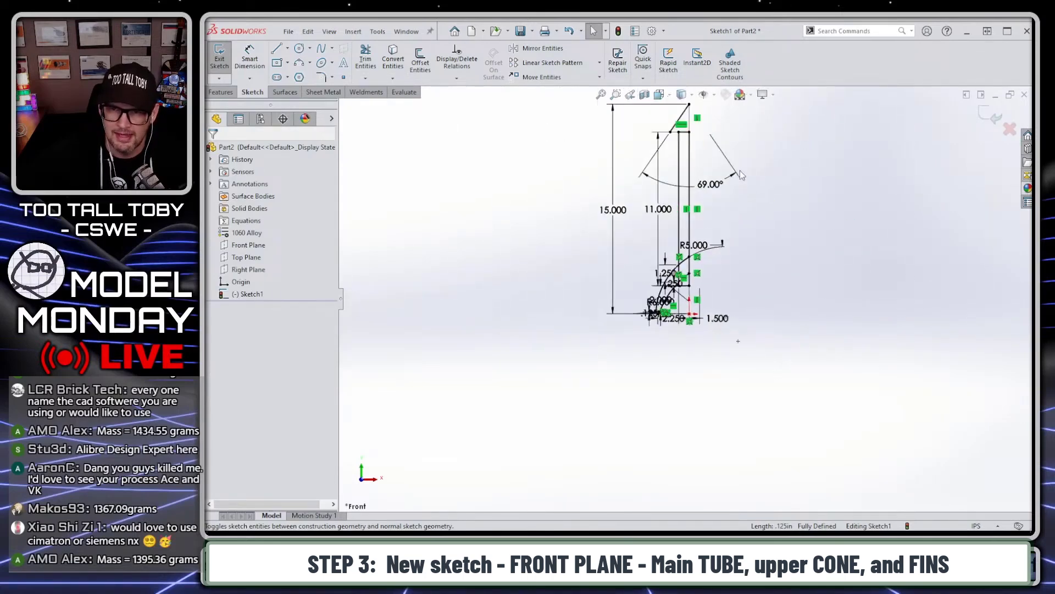
scroll(697, 292, "down", 4)
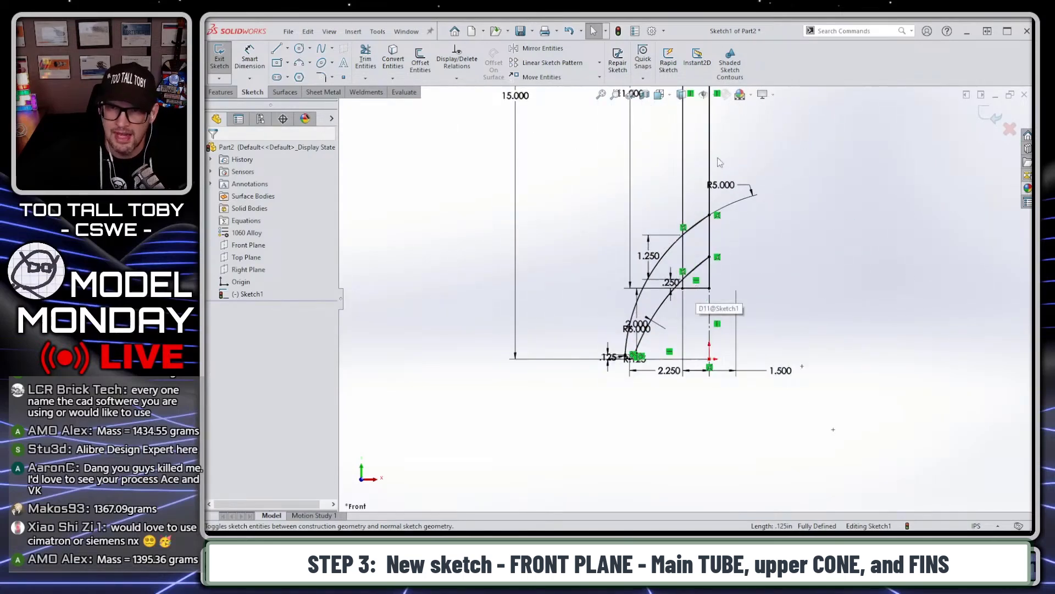
scroll(705, 163, "up", 3)
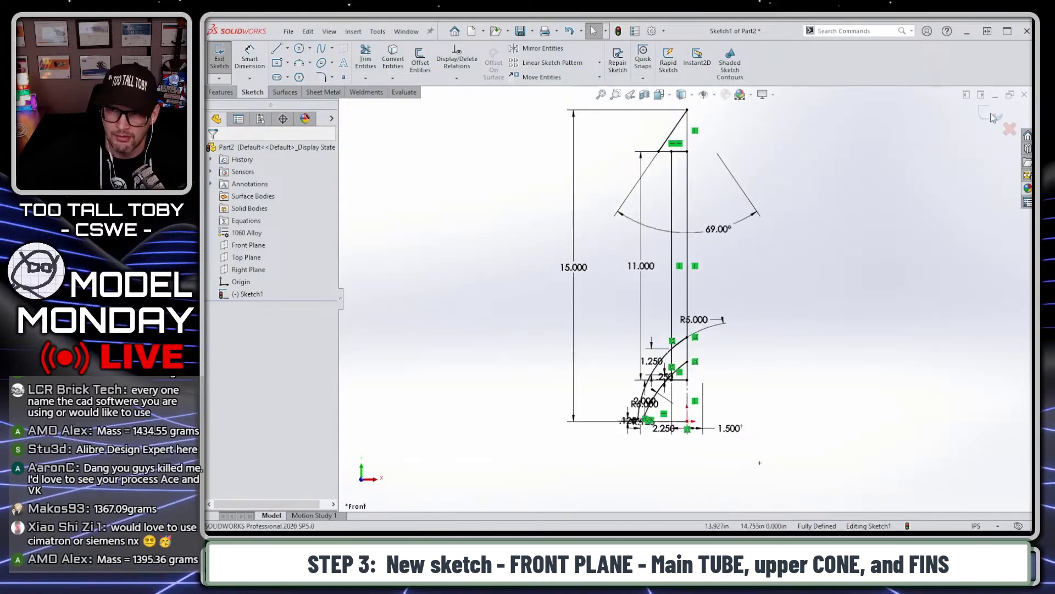
Revolve the four tube and cone regions 360° about the Line1 centerline into Revolve1
left_click(220, 91)
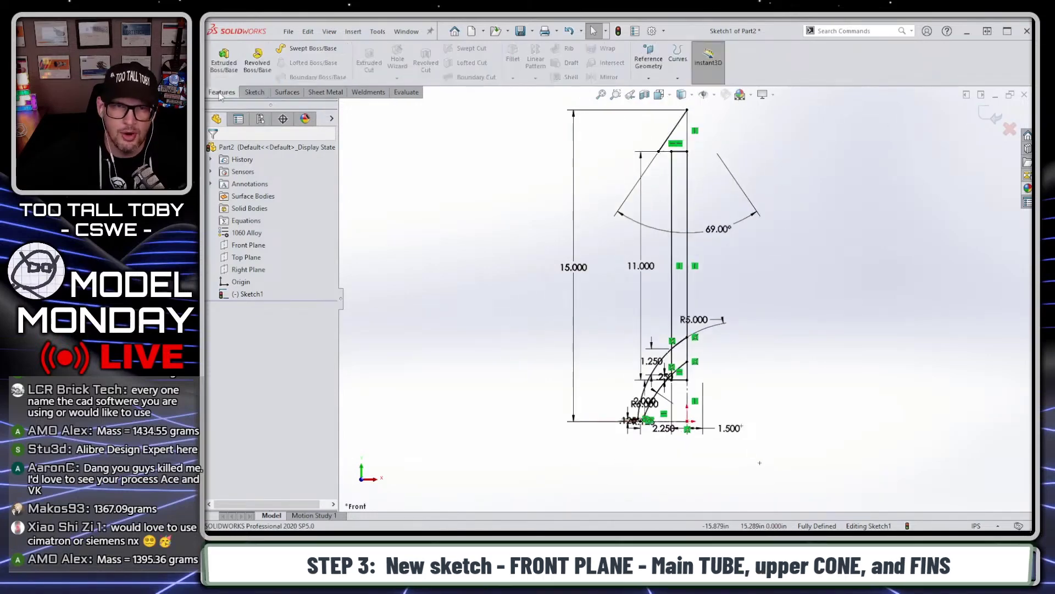
left_click(258, 62)
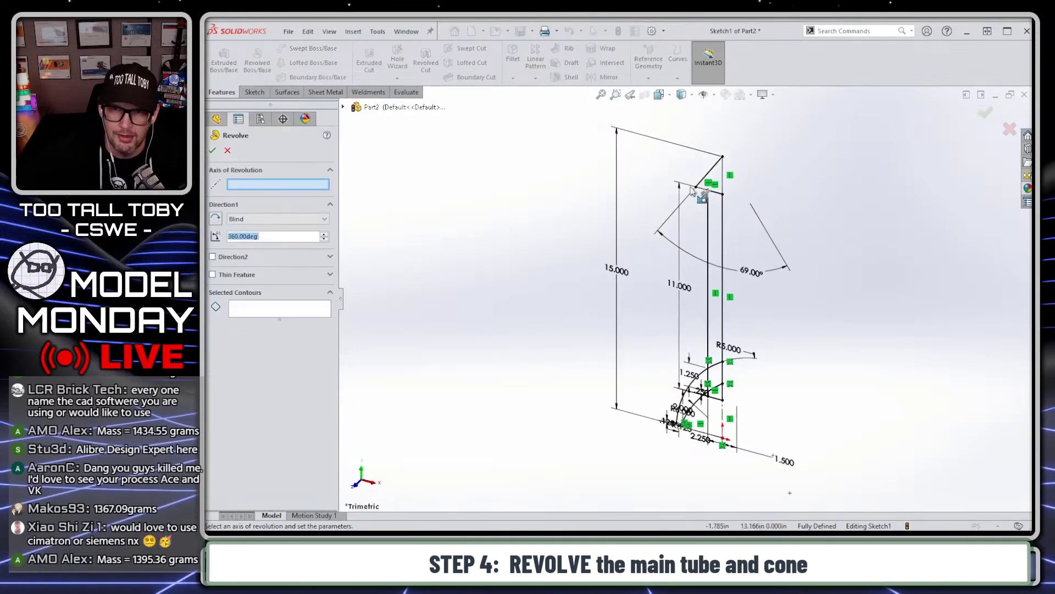
left_click(702, 189)
left_click(700, 348)
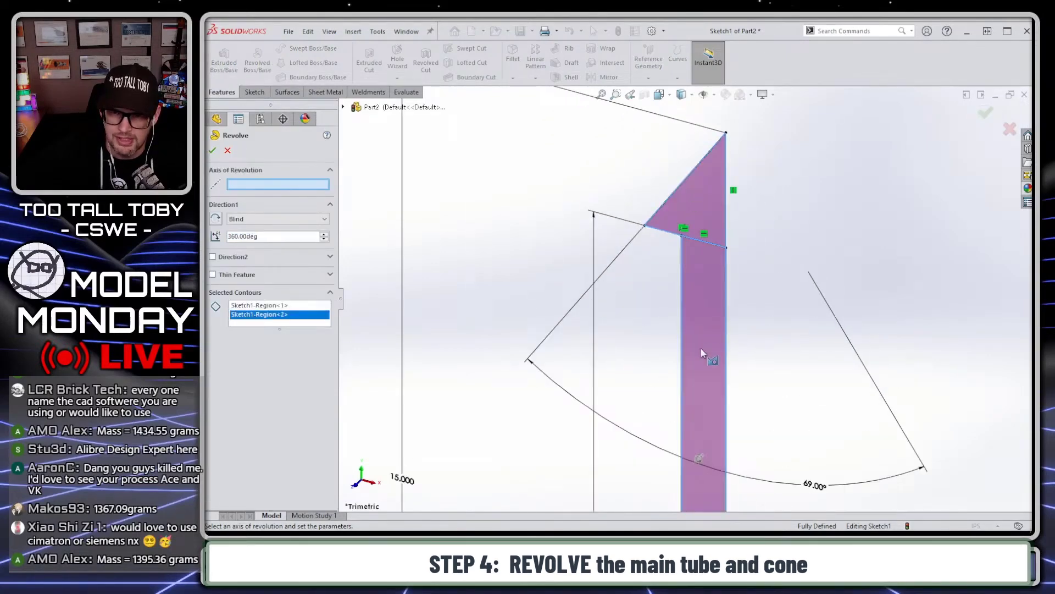
scroll(708, 463, "up", 3)
scroll(708, 464, "down", 5)
left_click(657, 274)
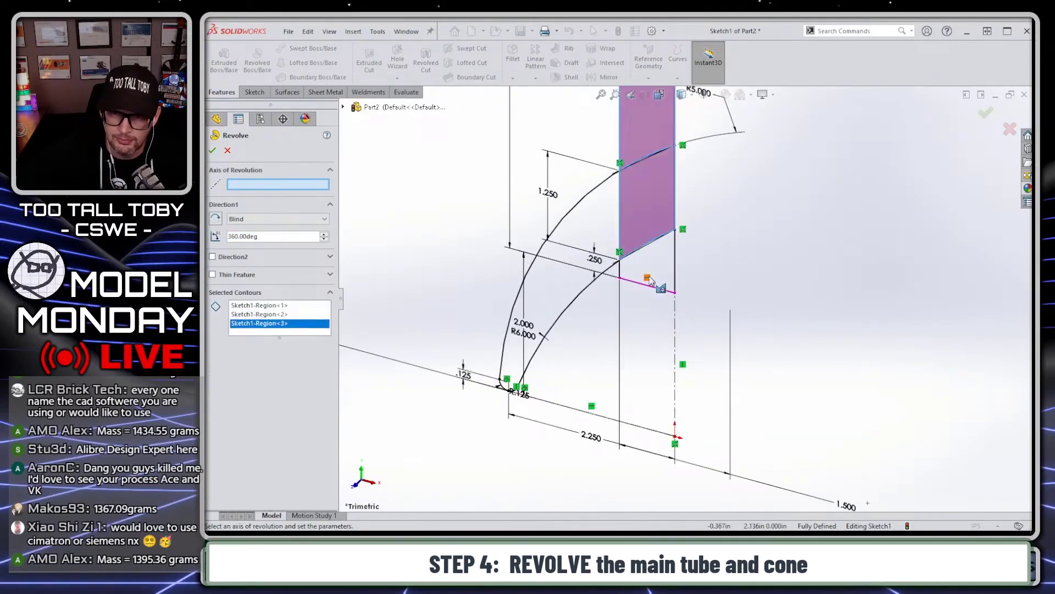
left_click(657, 273)
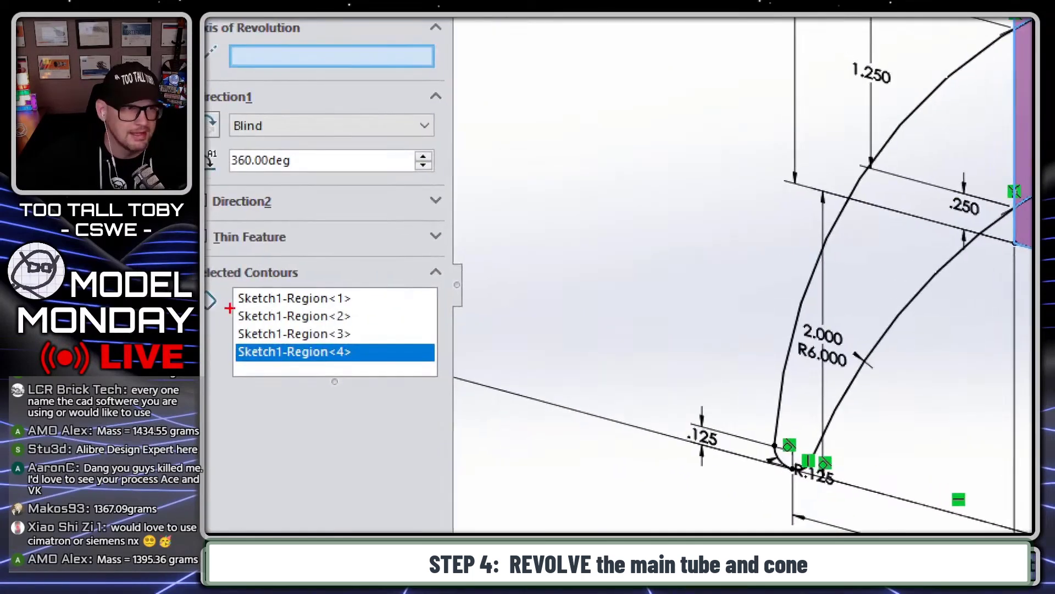
mouse_move(315, 267)
left_mouse_down()
mouse_move(473, 282)
mouse_move(302, 419)
left_mouse_up()
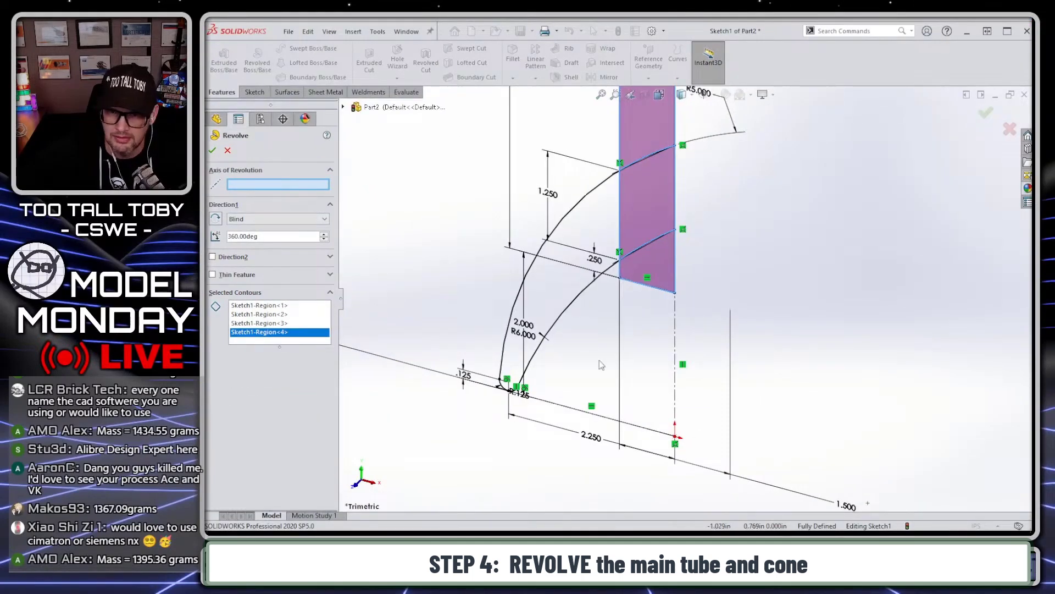
left_click(675, 341)
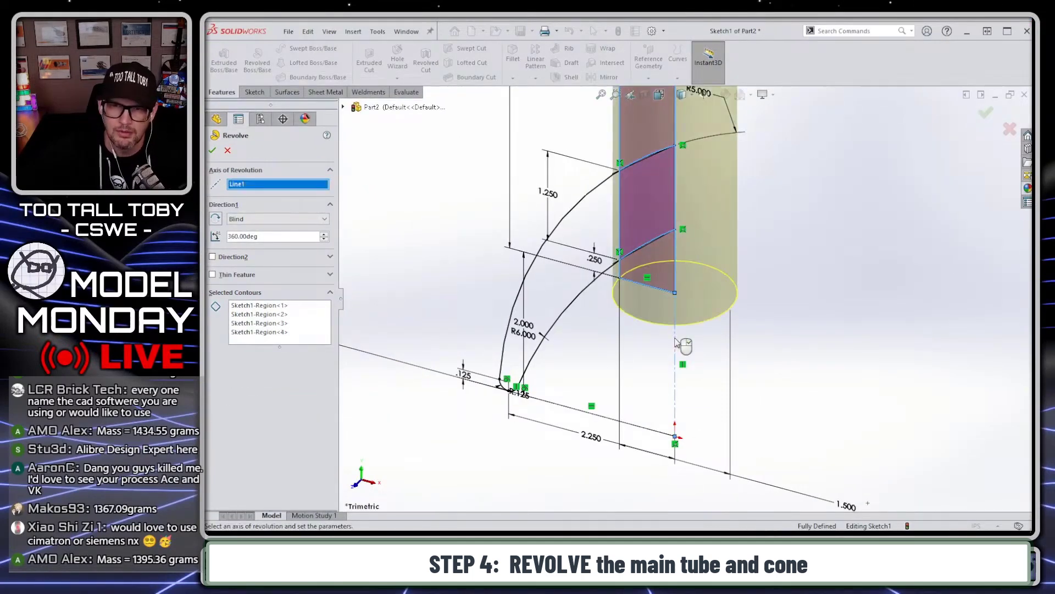
right_click(677, 342)
key("f")
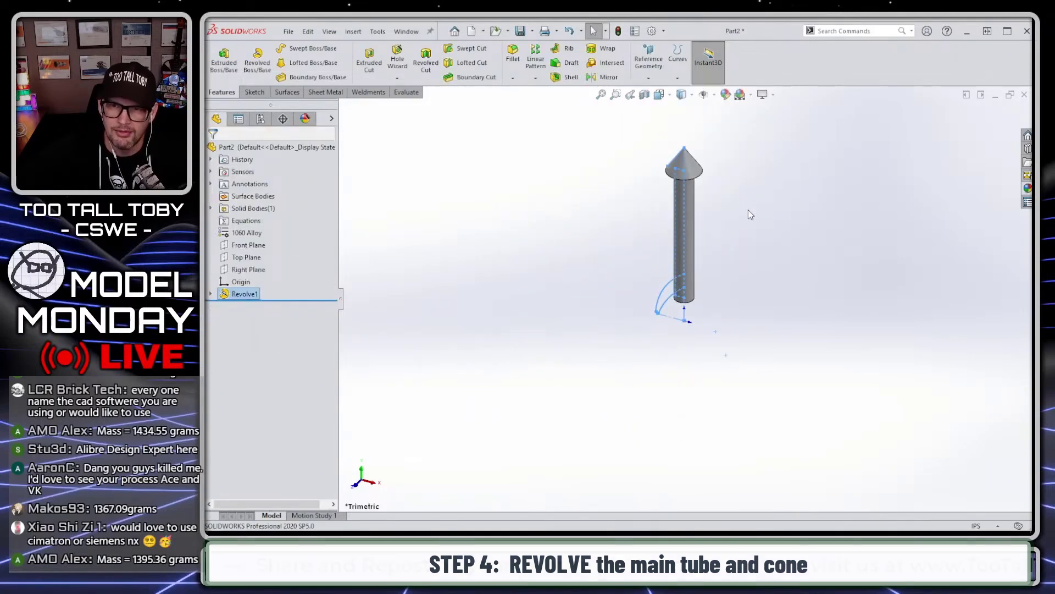
Show Revolve1's profile sketch Sketch1 again and select it for the fin
left_click(211, 293)
left_click(254, 305)
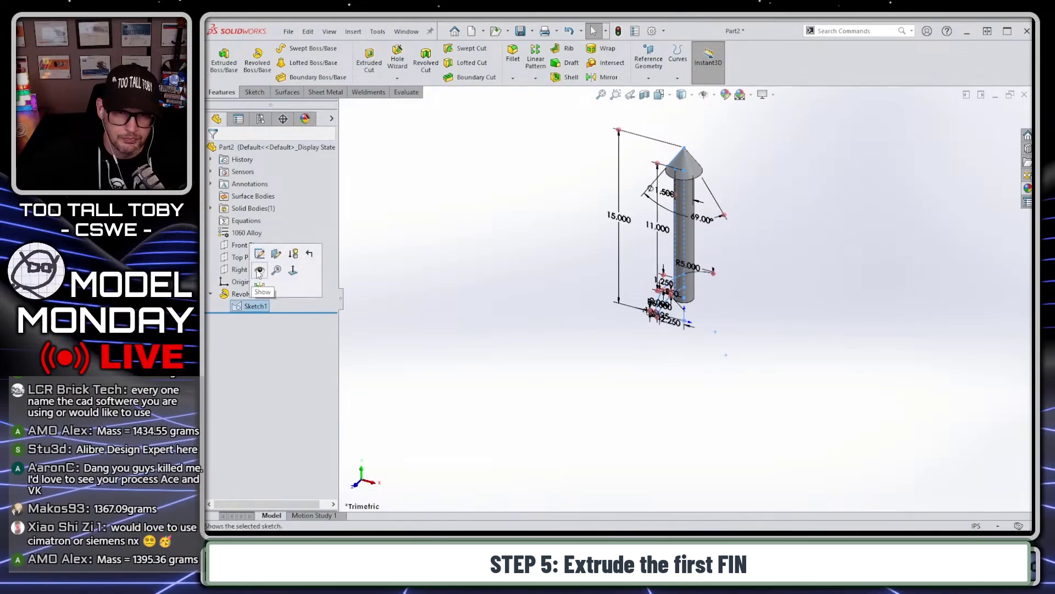
left_click(387, 298)
left_click(254, 305)
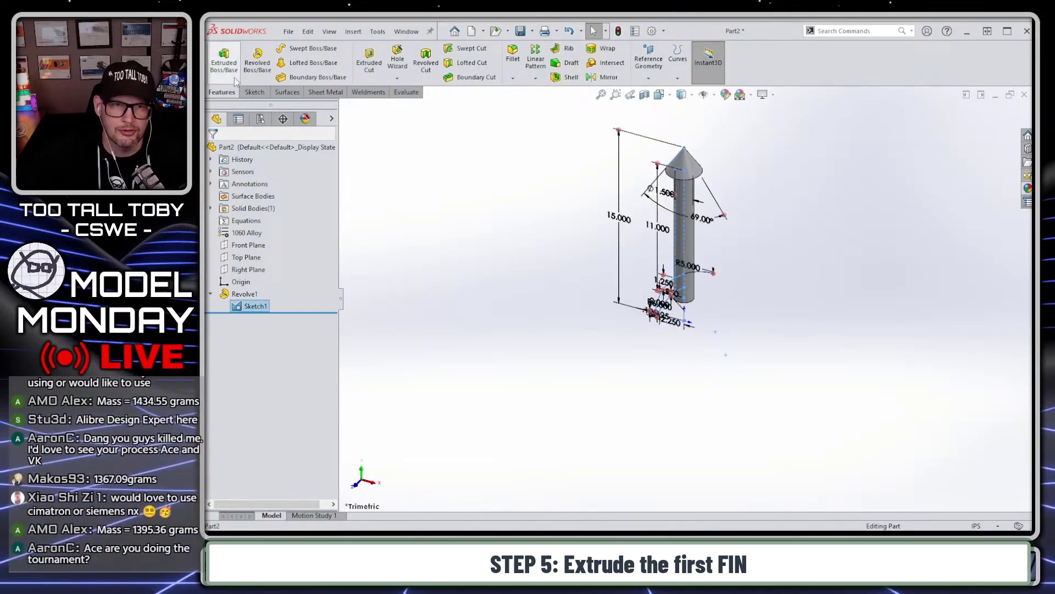
Extrude the two fin regions 0.125 in with Mid Plane as Boss-Extrude1
left_click(225, 61)
scroll(605, 286, "up", 5)
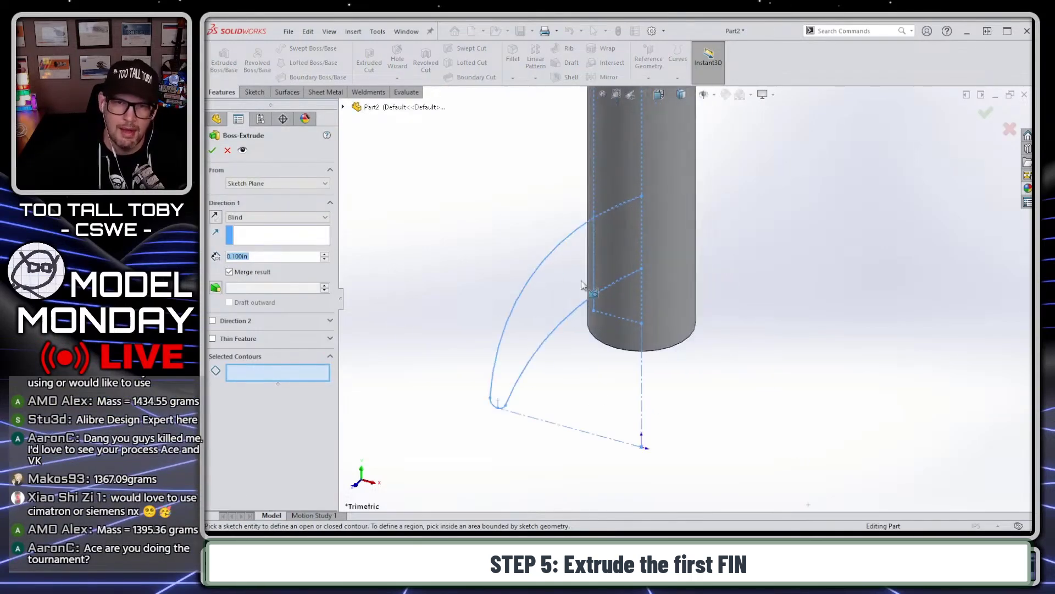
left_click(629, 254)
left_click(535, 310)
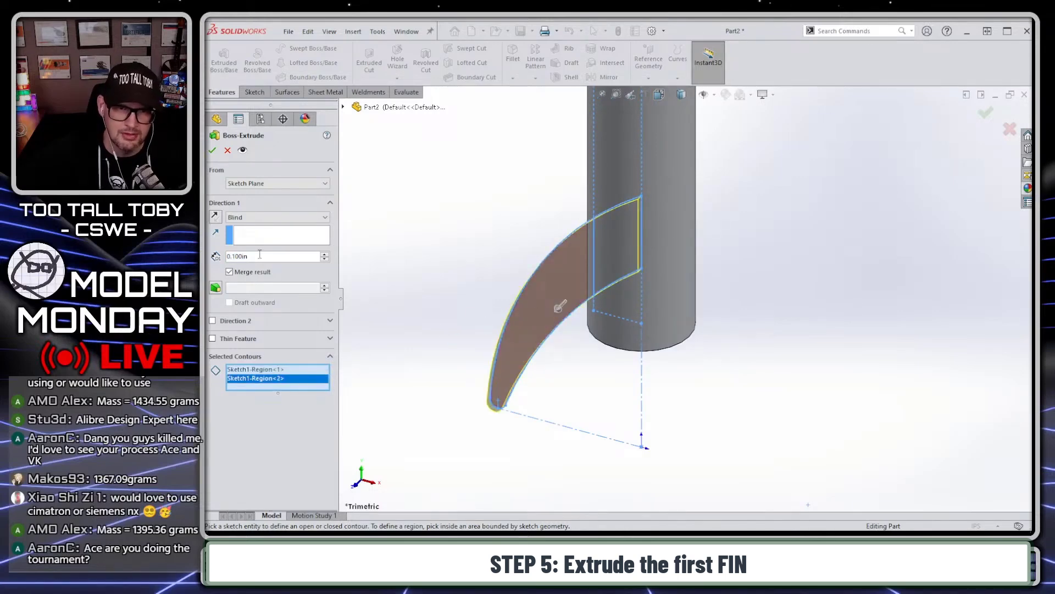
type("0.125")
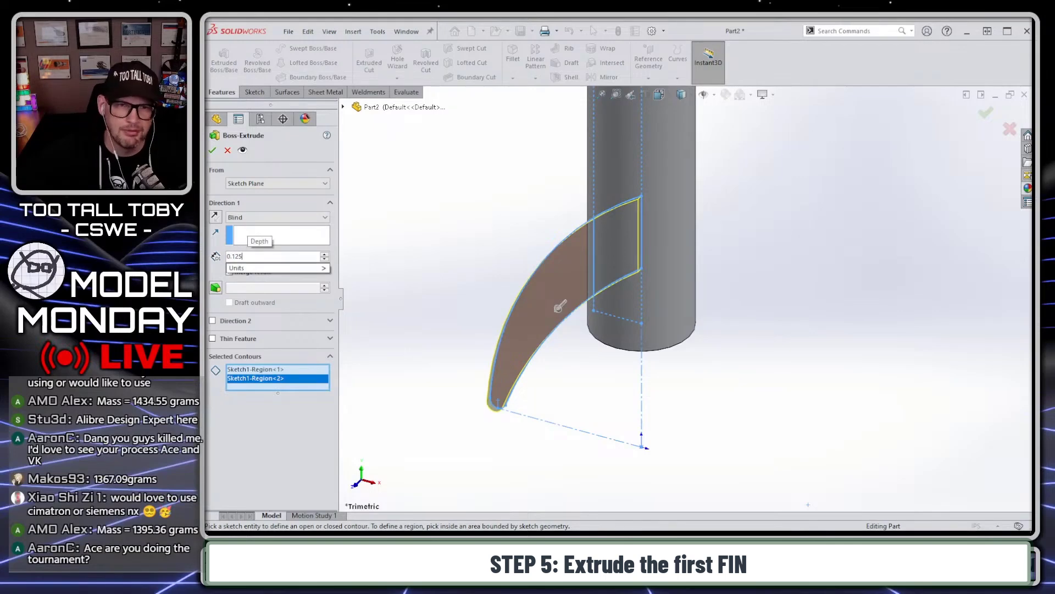
key("Return")
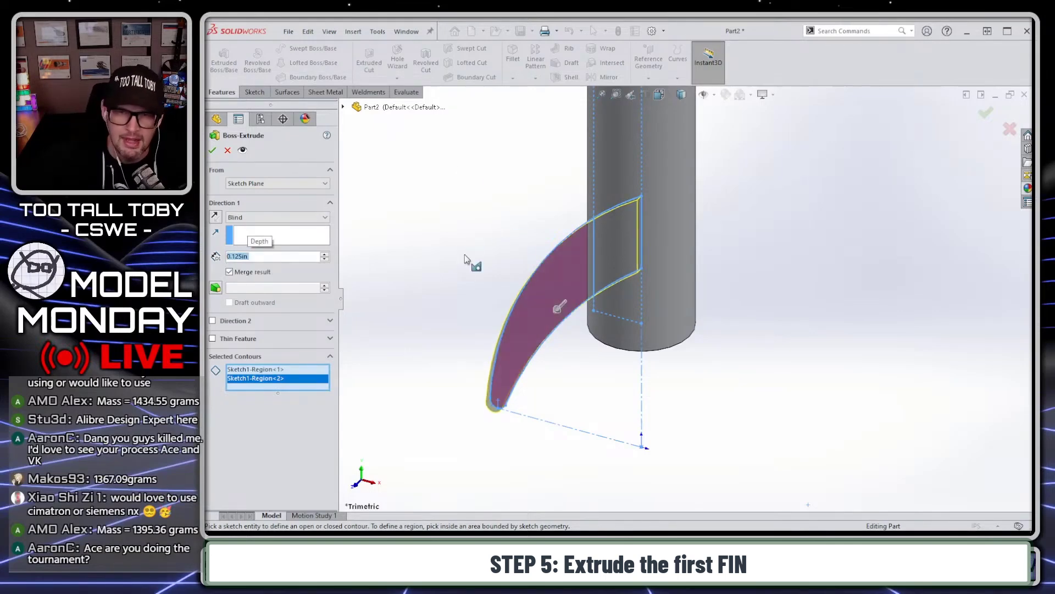
right_click(429, 172)
left_click(465, 380)
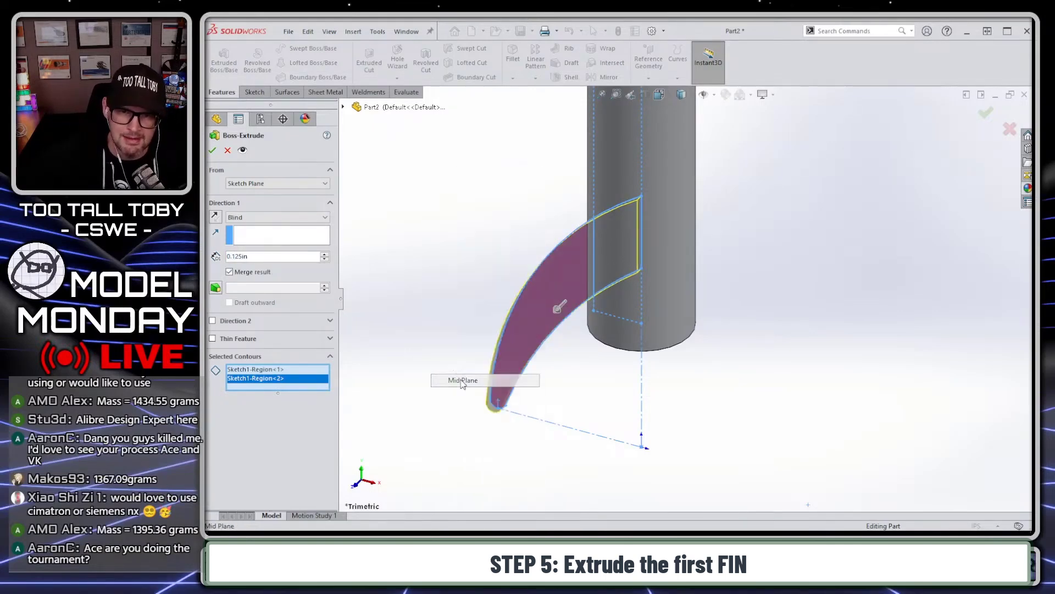
right_click(469, 387)
middle_click_drag(438, 289, 515, 343)
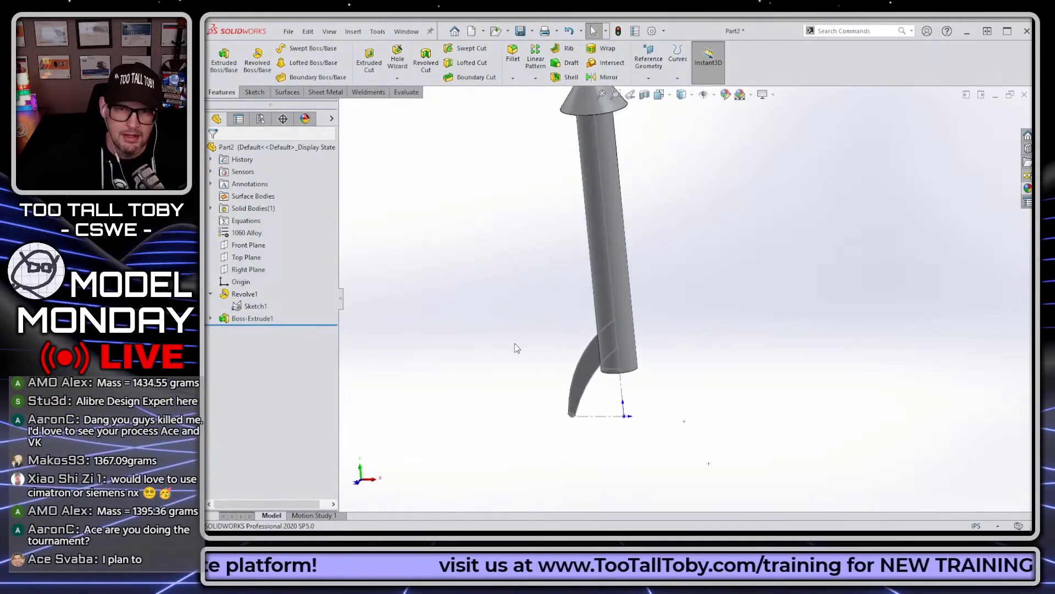
Start a circular pattern of Boss-Extrude1 around the tube's cylindrical face as axis
left_click(247, 319)
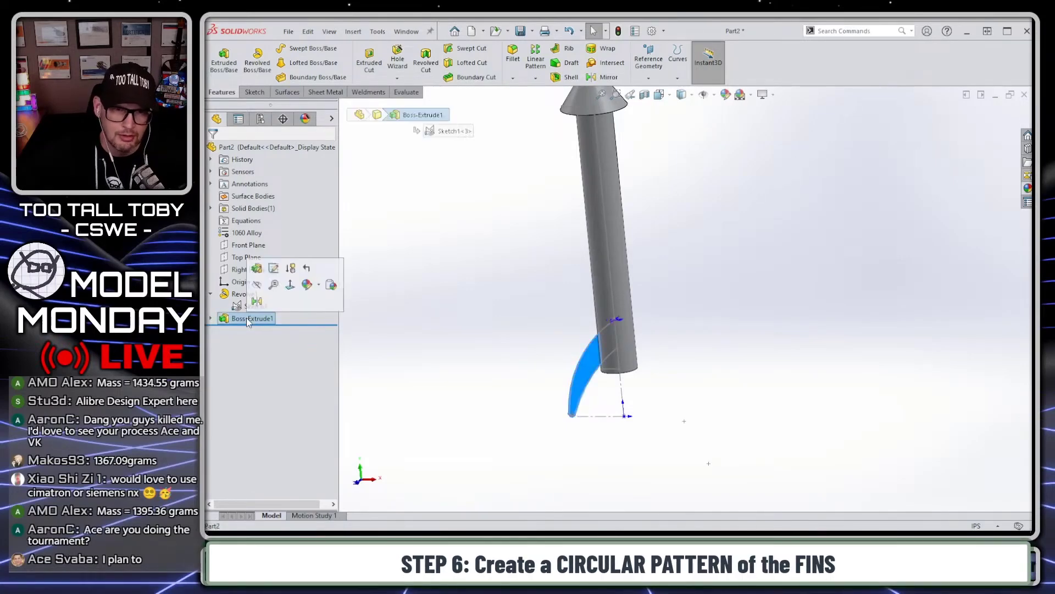
left_click(612, 198, "ctrl")
left_click(538, 81)
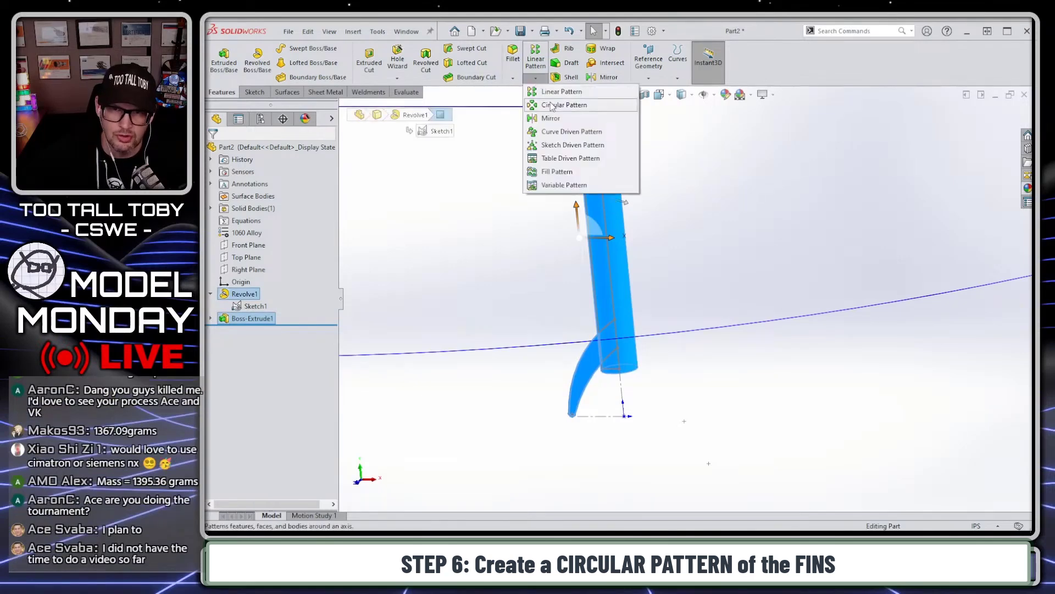
left_click(557, 103)
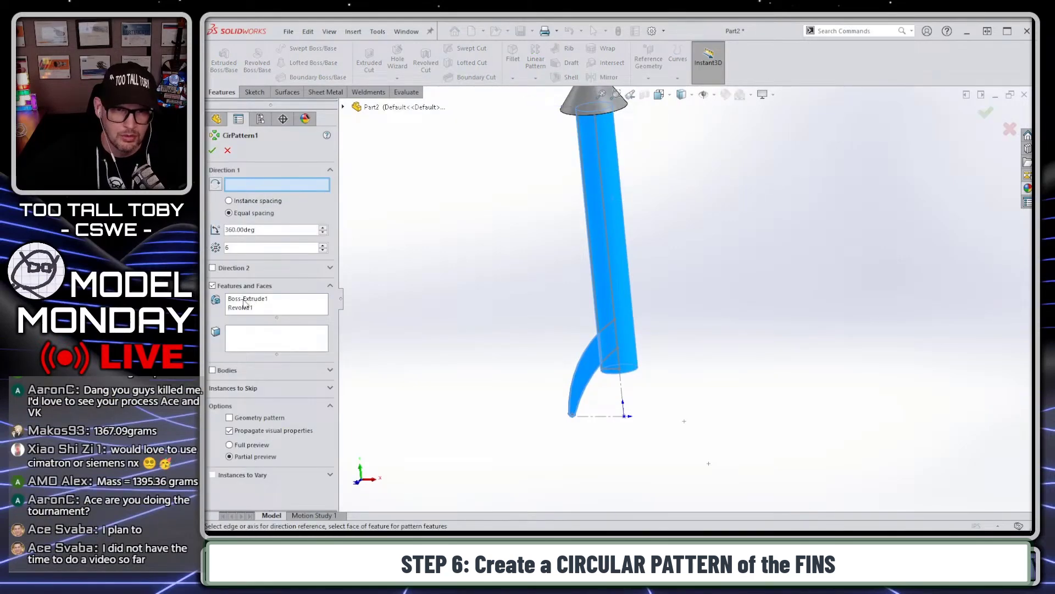
left_click(245, 306)
key("Delete")
left_click(251, 188)
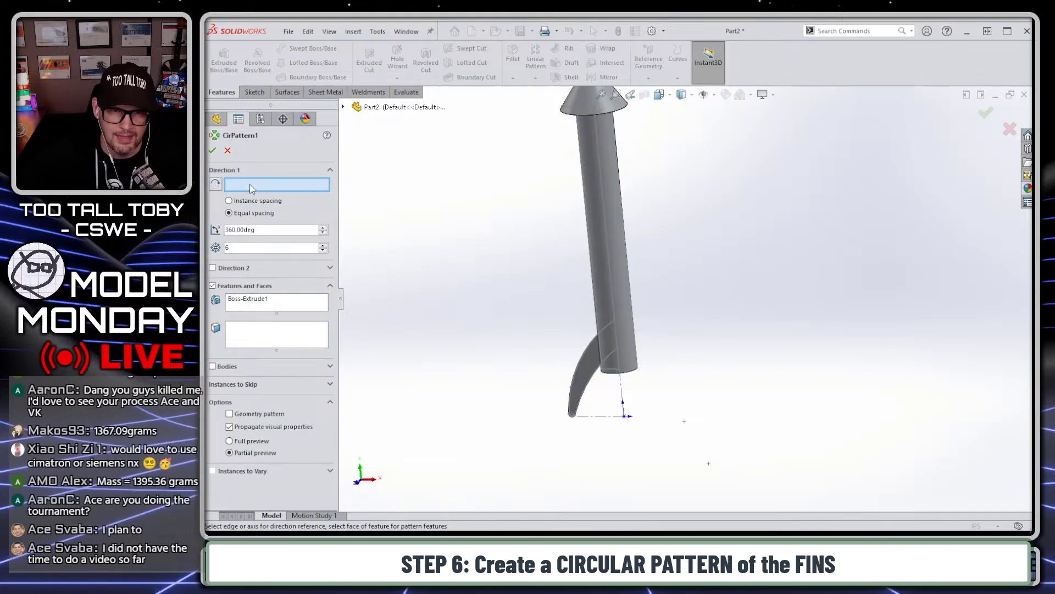
left_click(627, 248)
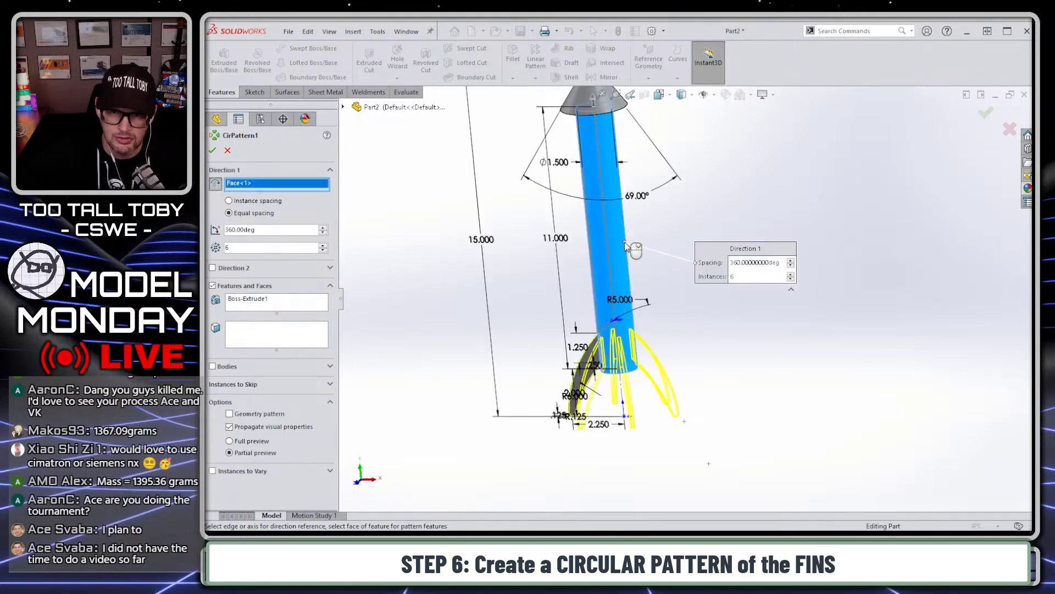
Set the pattern to 6 instances, accept it, and orbit to inspect the fins
left_click(323, 245)
left_click(323, 250)
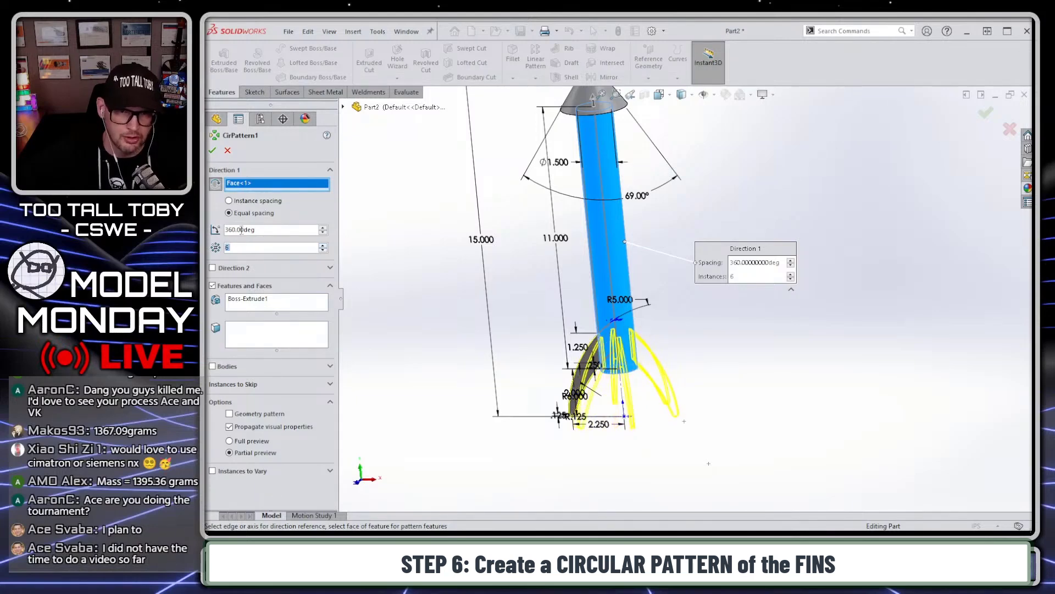
left_click(213, 151)
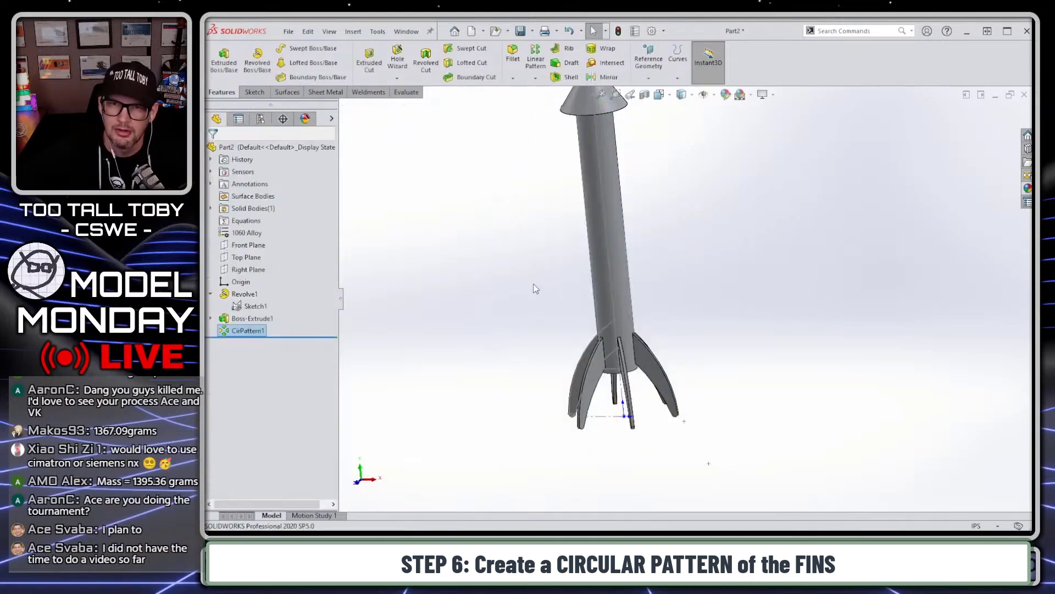
middle_click_drag(533, 287, 681, 301)
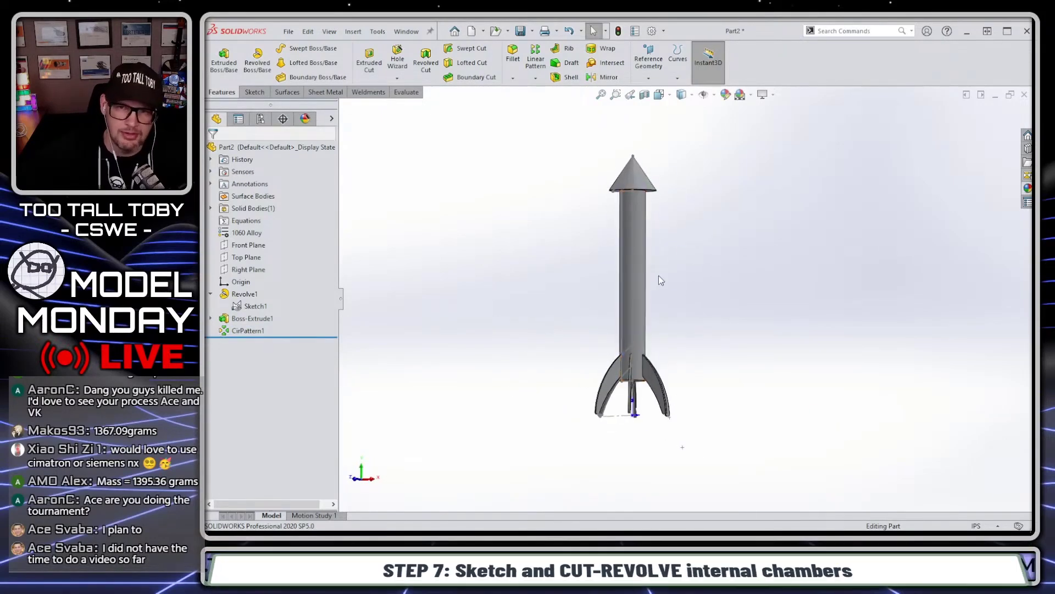
From the front view, change Sketch1's display colour to magenta
key("ctrl+1")
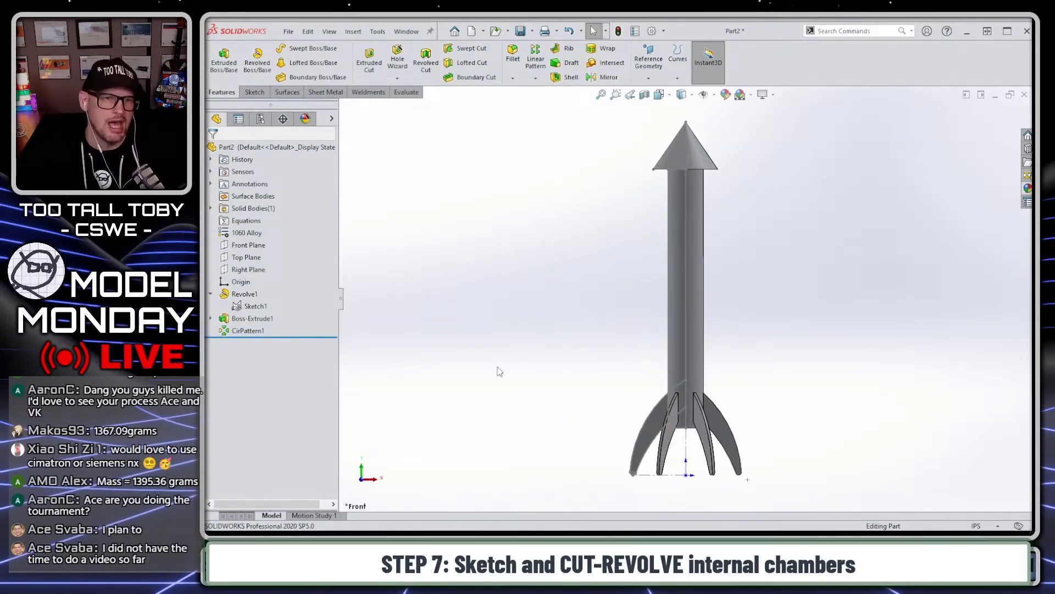
right_click(250, 306)
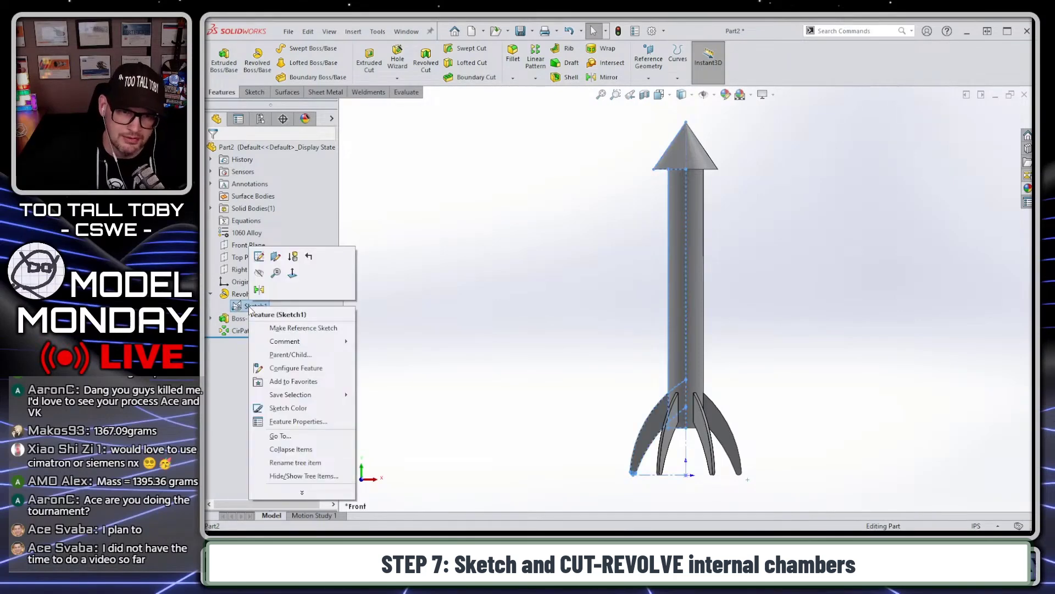
left_click(288, 408)
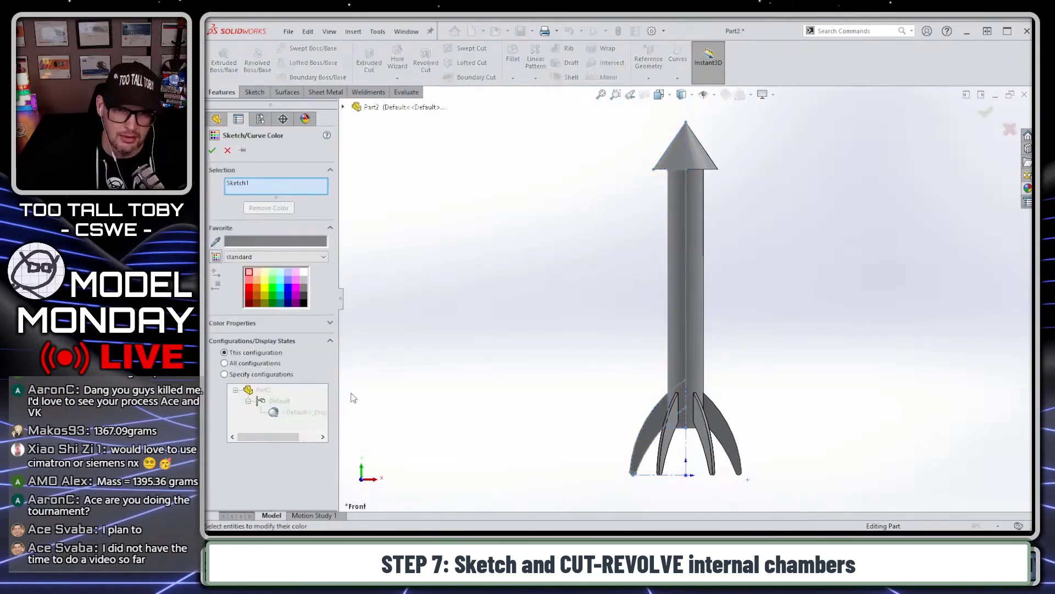
left_click(294, 291)
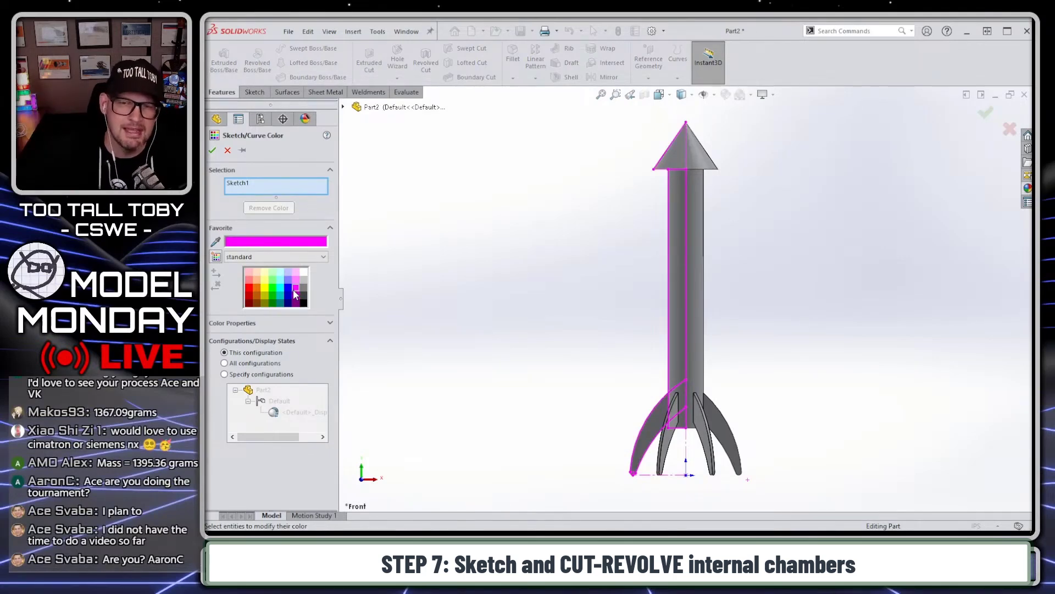
left_click(213, 151)
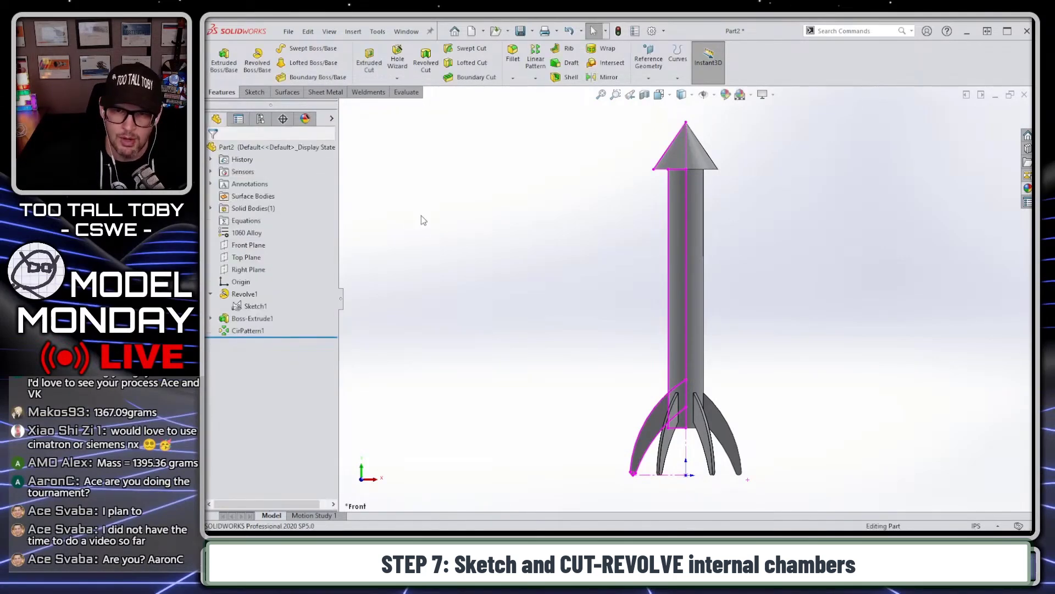
Apply the Plain White scene as the background
left_click(1026, 188)
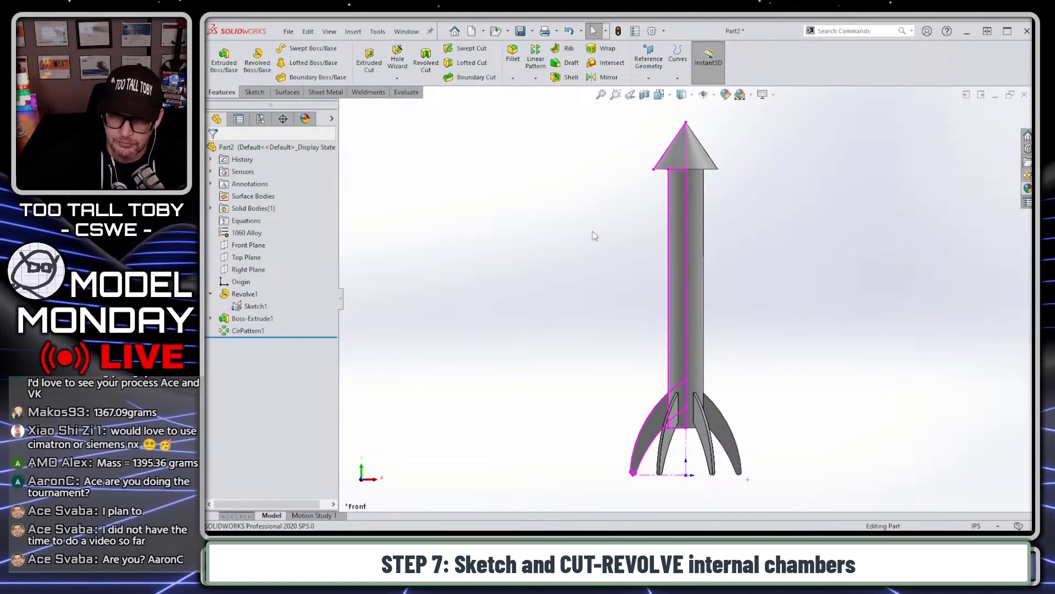
left_click(751, 95)
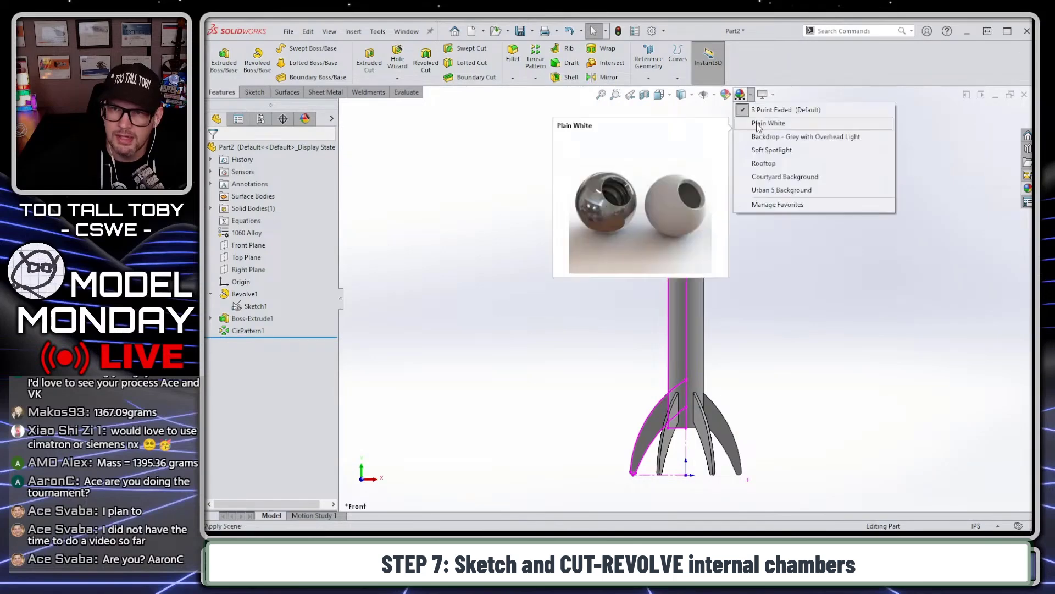
left_click(770, 123)
scroll(702, 149, "down", 4)
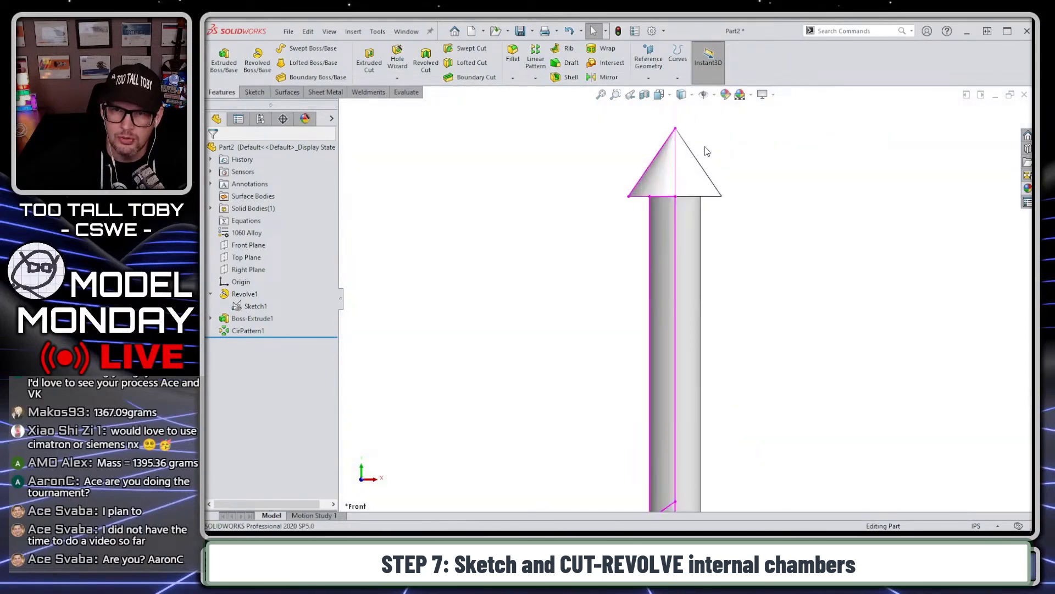
Start a new sketch on the Front Plane and try a line at the cone tip, cancelling it
left_click(246, 246)
left_click(256, 219)
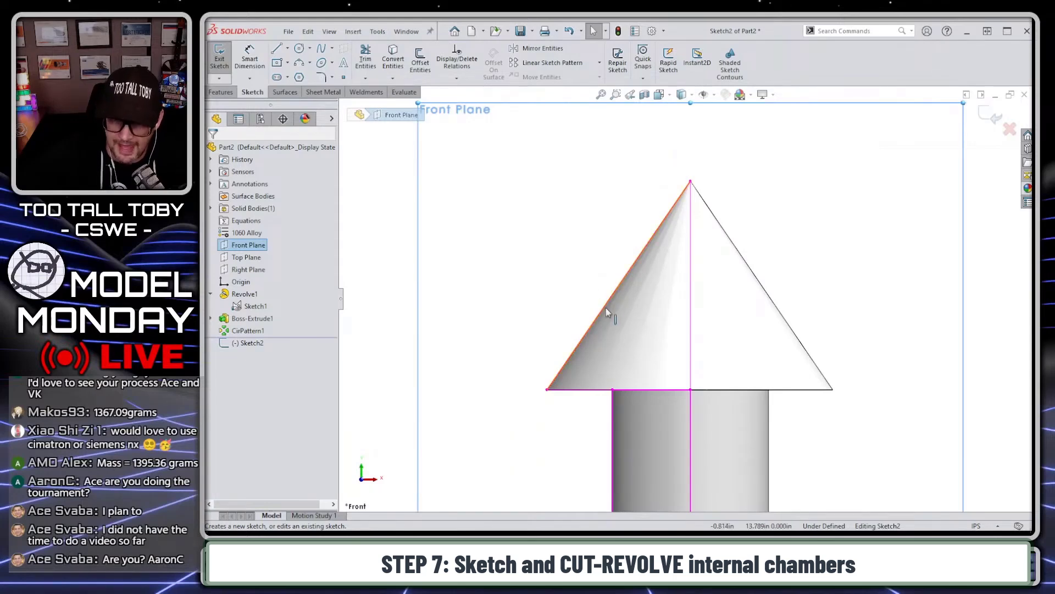
left_click(605, 314)
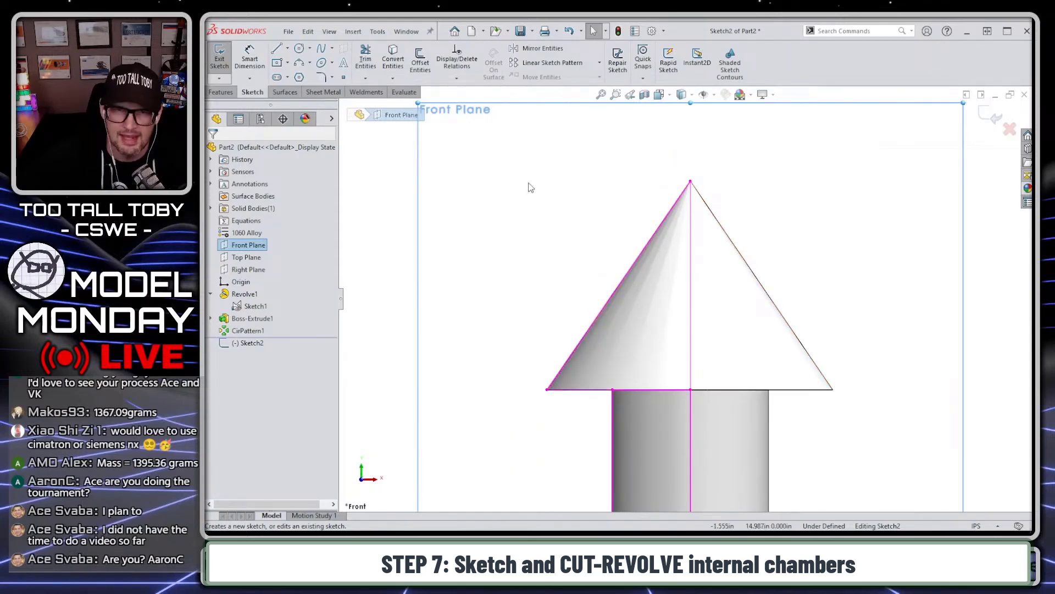
key("s")
left_click(547, 188)
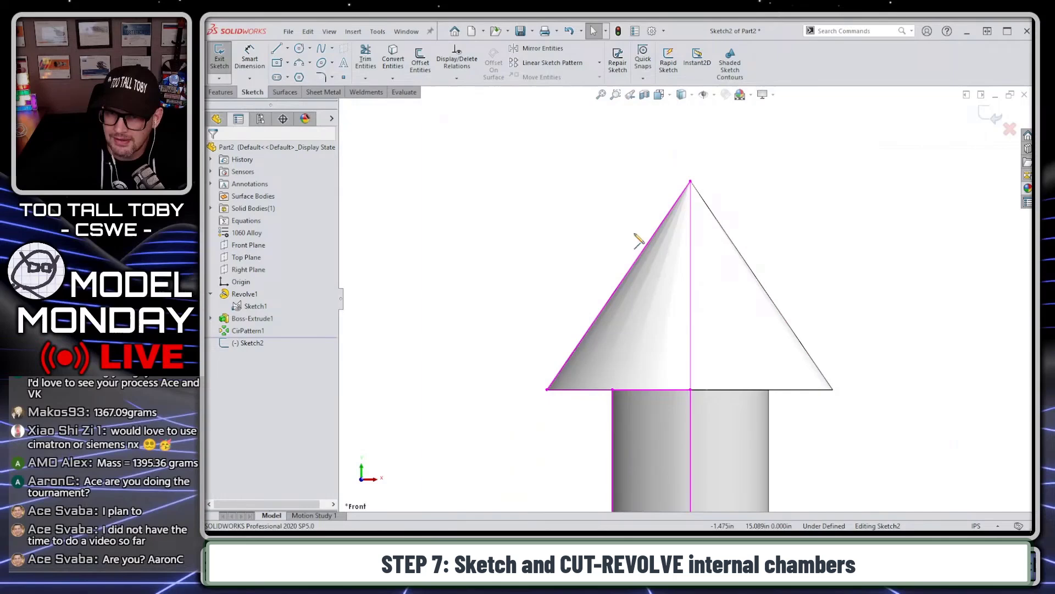
left_click(691, 234)
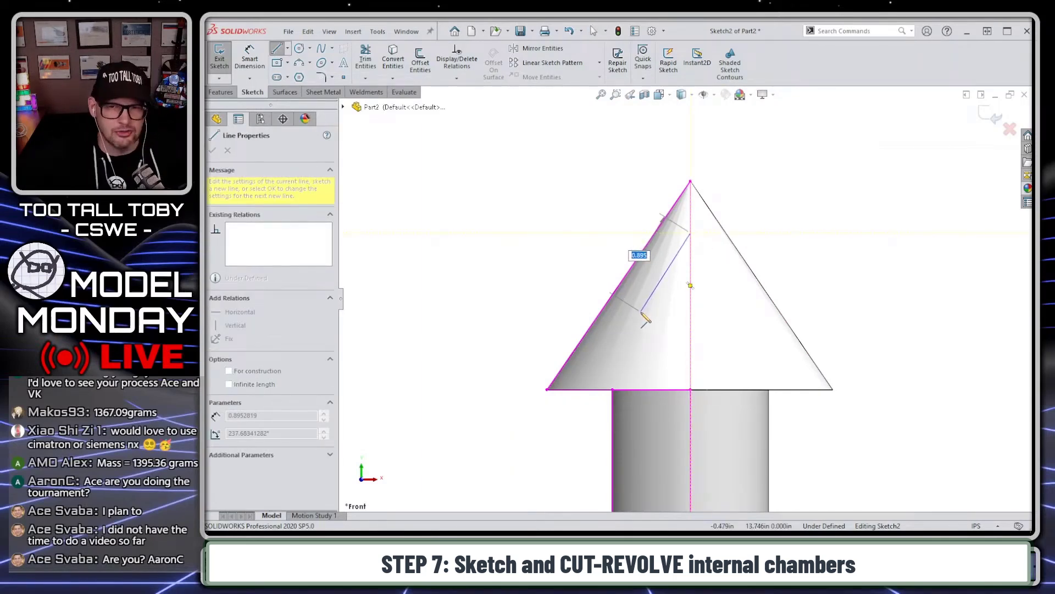
key("Escape")
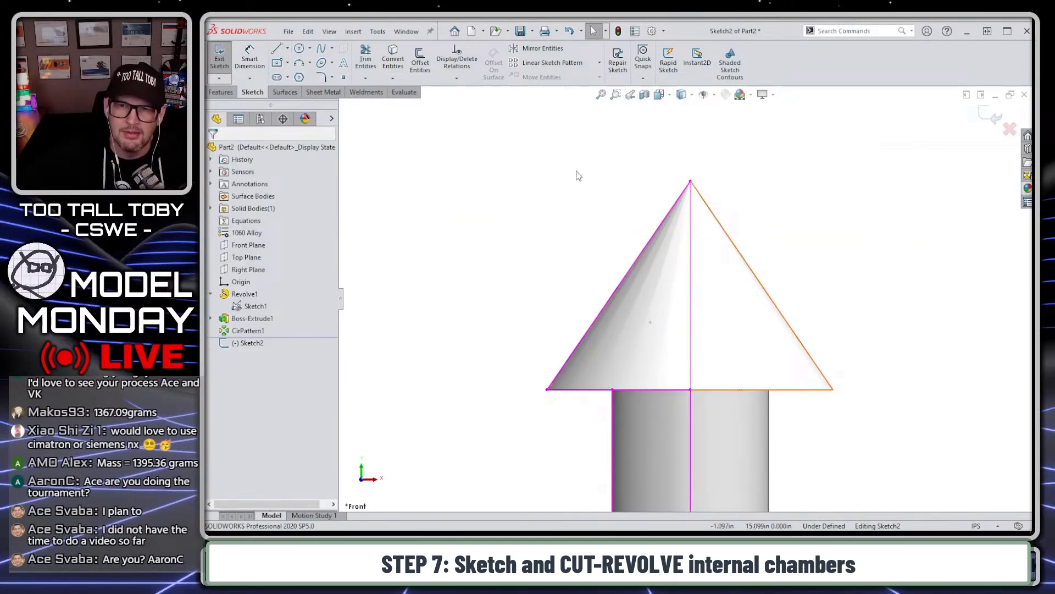
Draw trial lines from the apex parallel to the cone edge, then delete them
key("s")
left_click(594, 196)
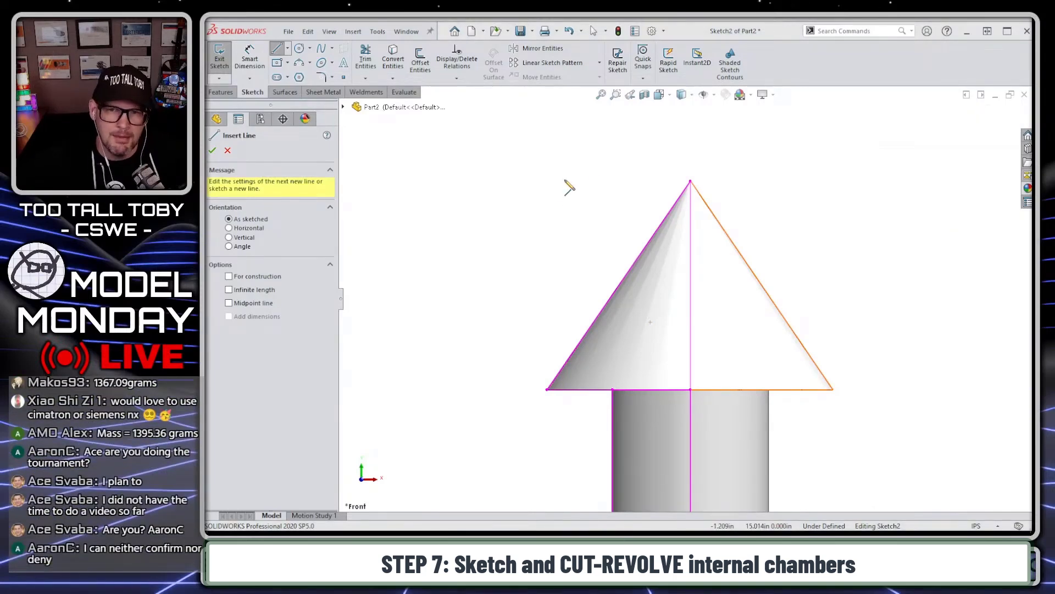
left_click(691, 217)
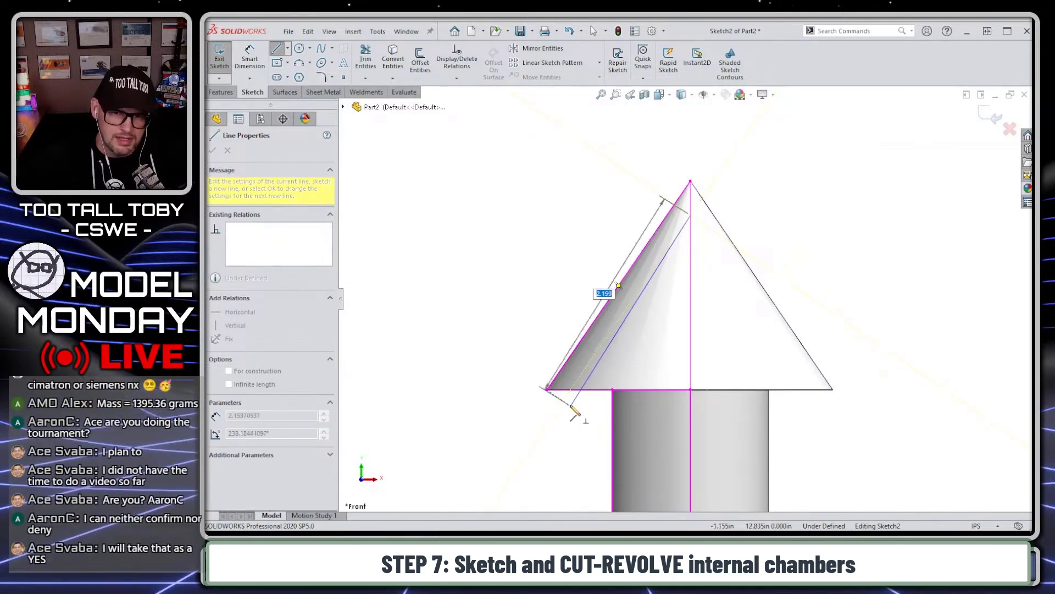
left_click(596, 352)
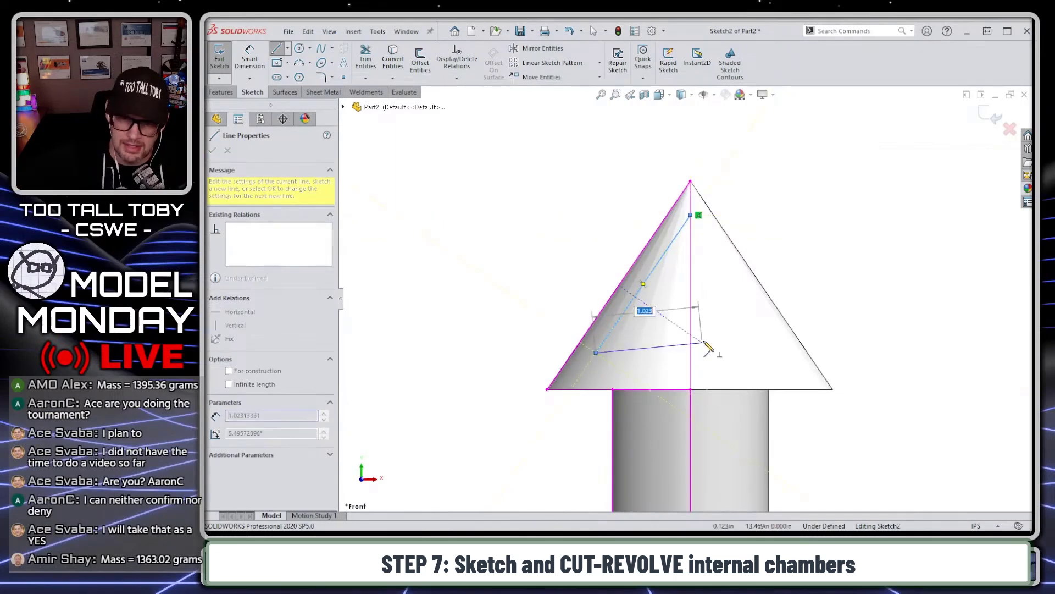
left_click(689, 352)
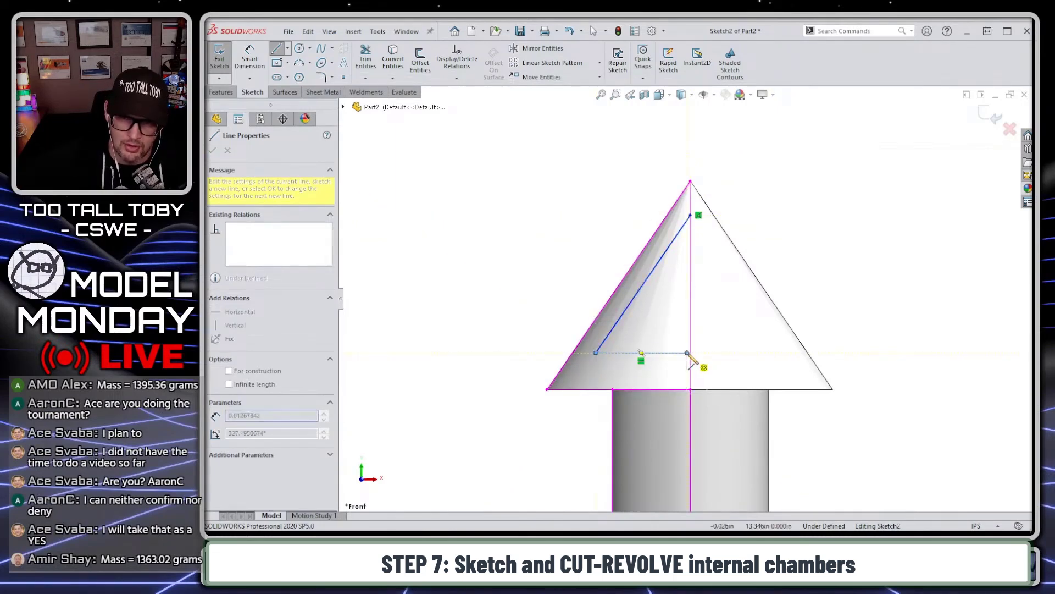
key("Escape")
mouse_move(595, 353)
left_mouse_down()
mouse_move(525, 279)
mouse_move(525, 306)
left_mouse_up()
key("Escape")
left_click_drag(531, 230, 492, 314)
key("Delete")
Try another line from the apex to the cone's slanted edge, then cancel it
key("s")
left_click(565, 238)
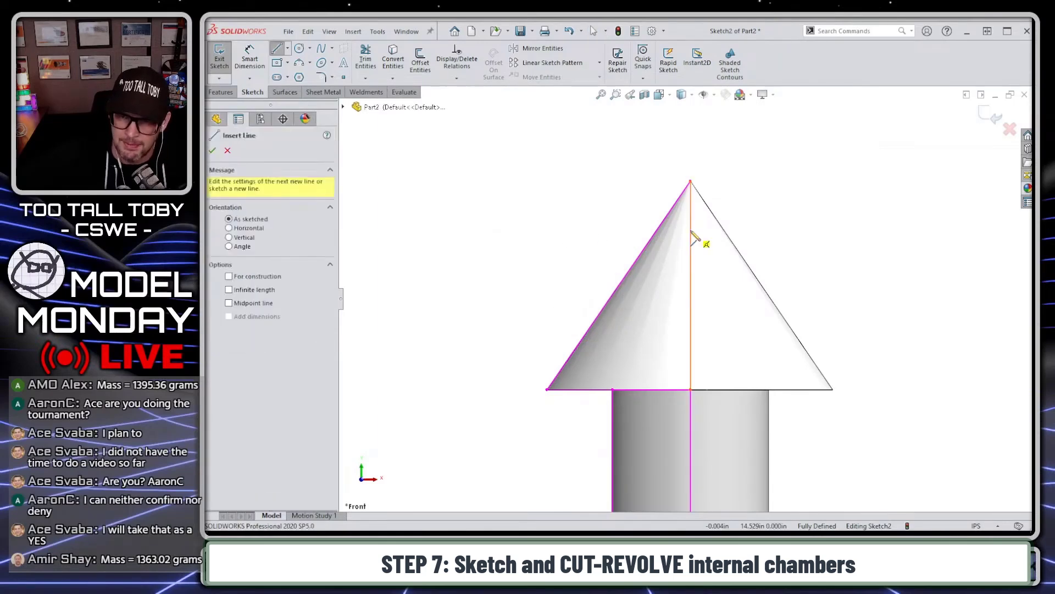
left_click(691, 231)
left_click(618, 285)
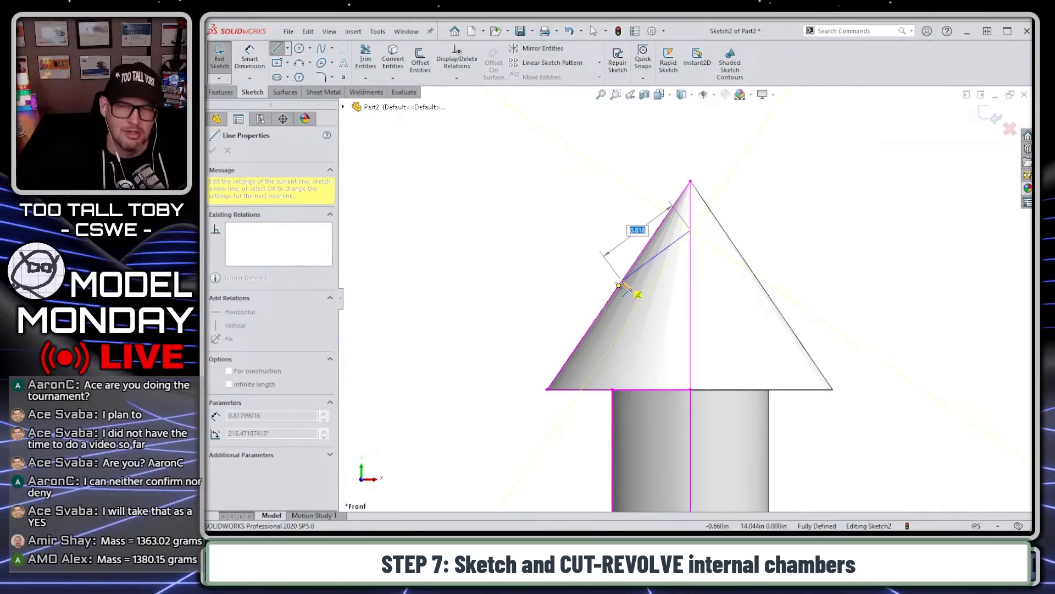
key("Escape")
key("Escape")
Draw a closed triangle inside the nose cone, its slant parallel to the cone edge
key("s")
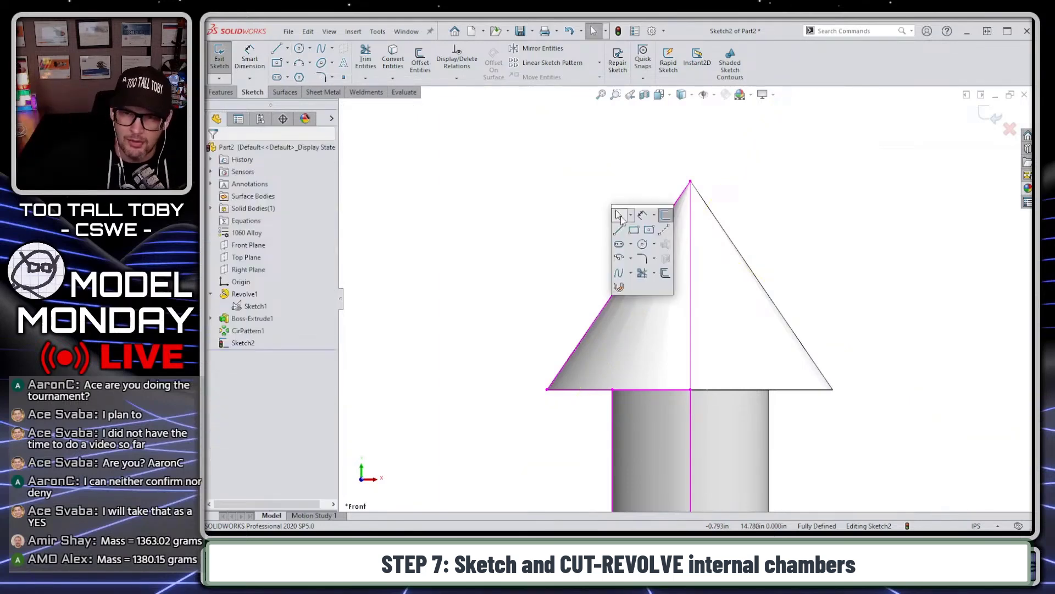
left_click(619, 230)
left_click(690, 239)
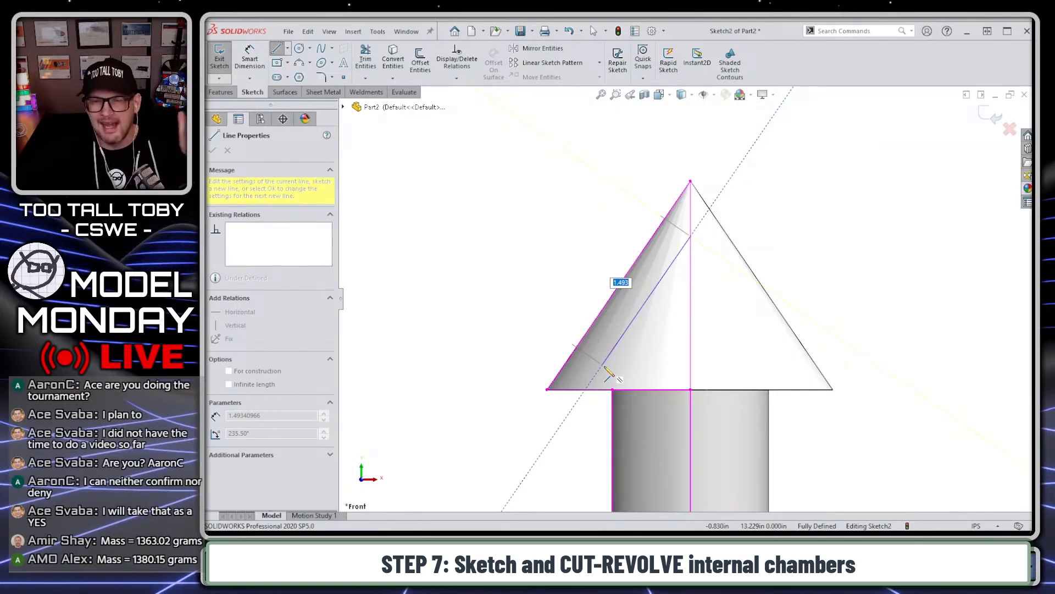
left_click(604, 366)
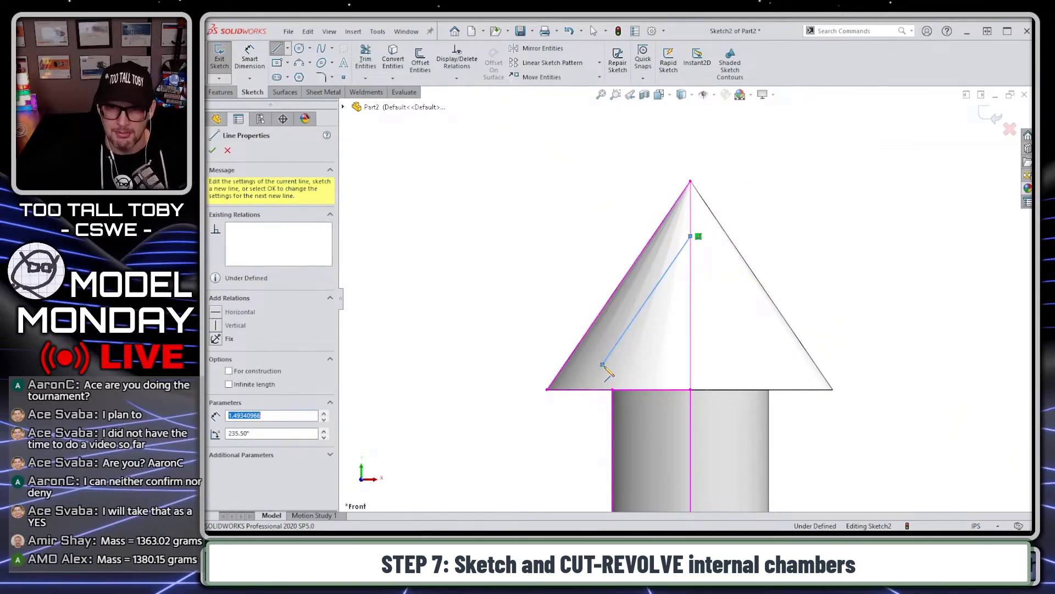
left_click(691, 365)
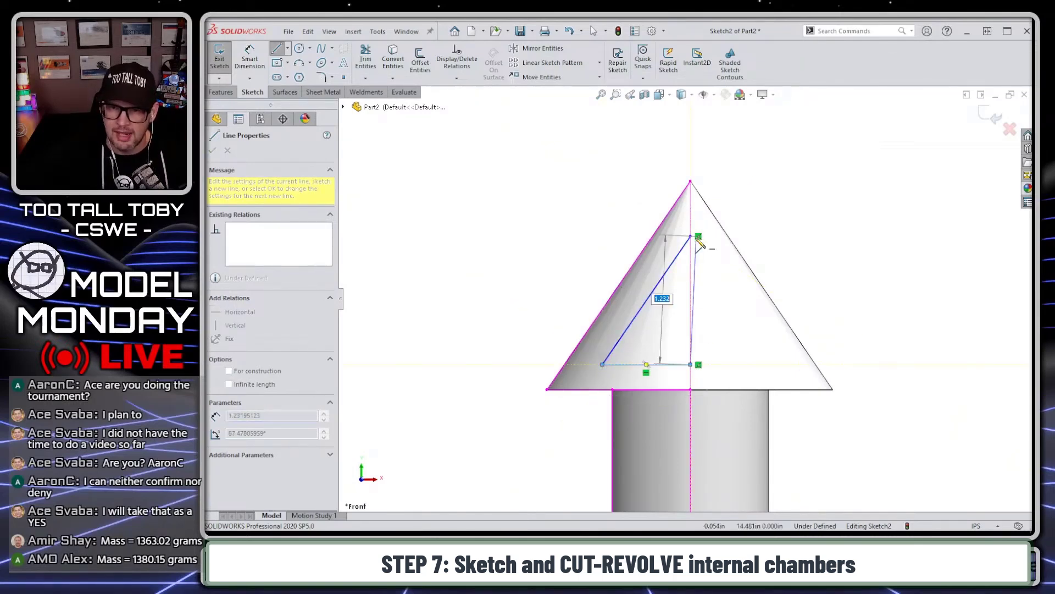
left_click(694, 237)
key("Escape")
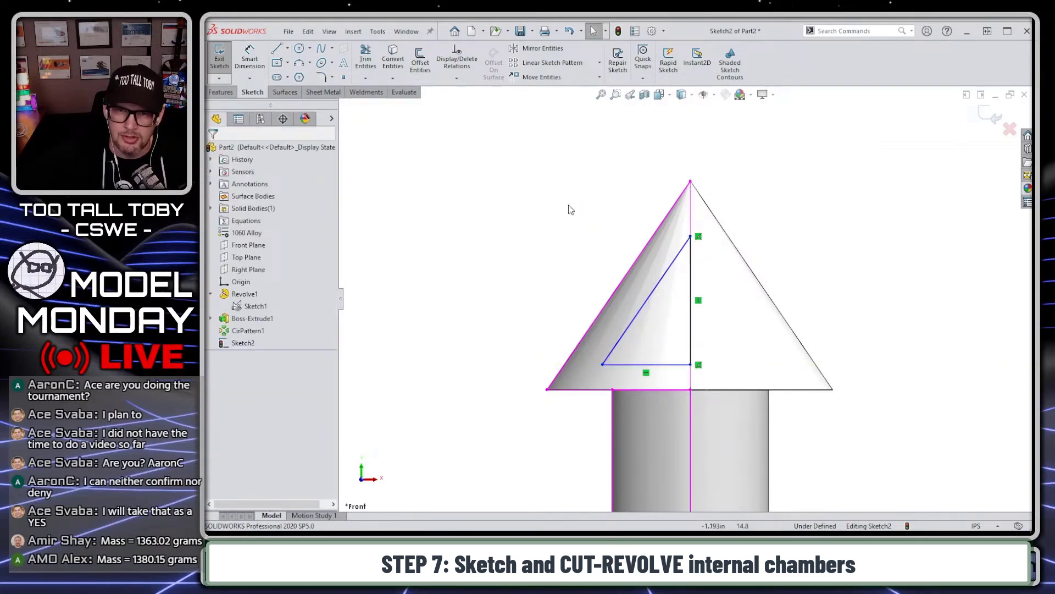
Dimension the triangle's slanted side .1 from the cone edge
key("s")
left_click(608, 214)
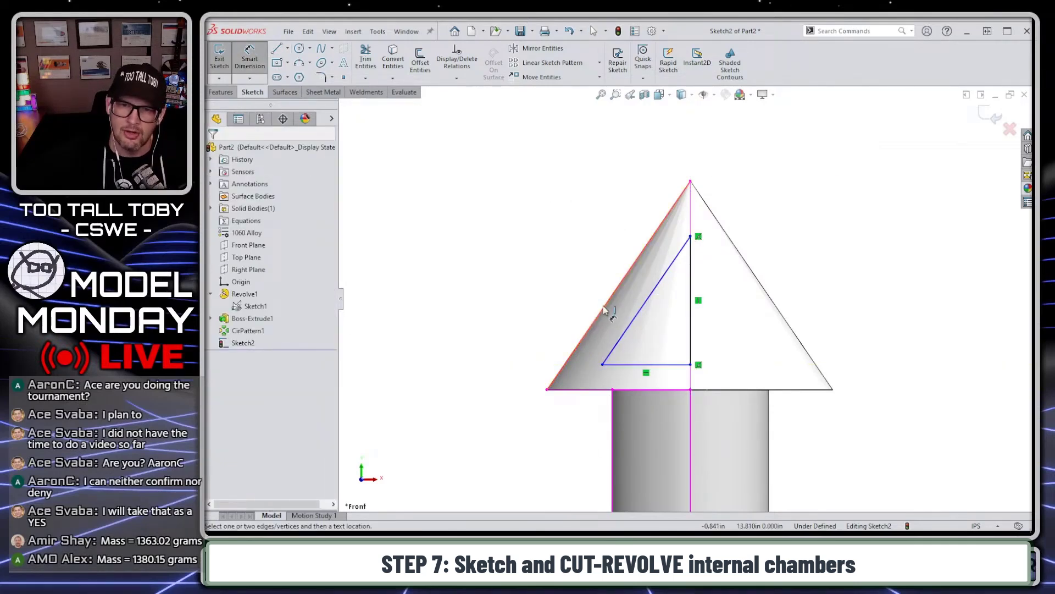
left_click(605, 311)
left_click(625, 335)
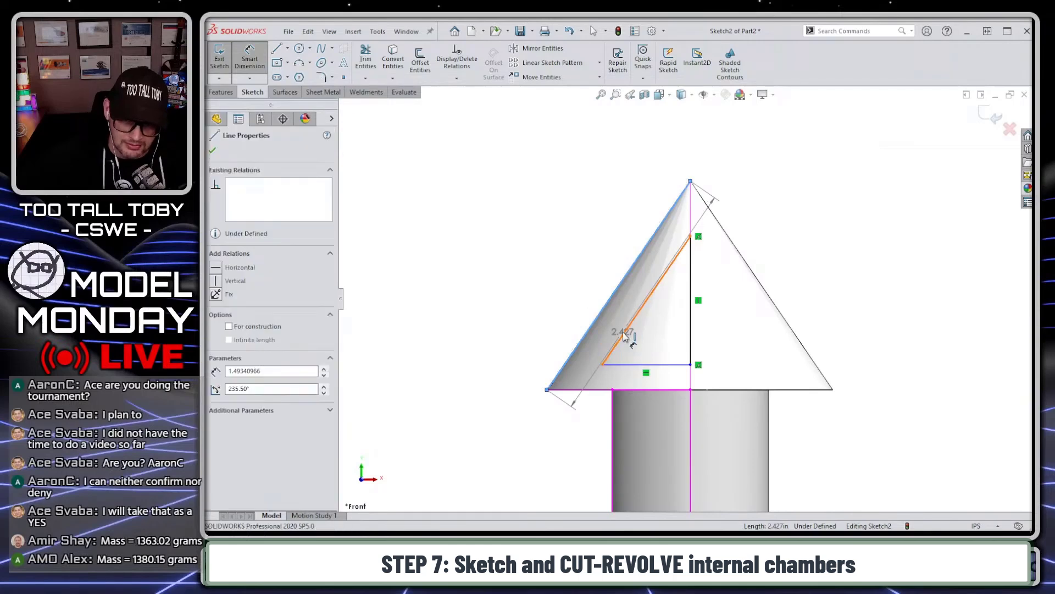
left_click(483, 236)
type(".1")
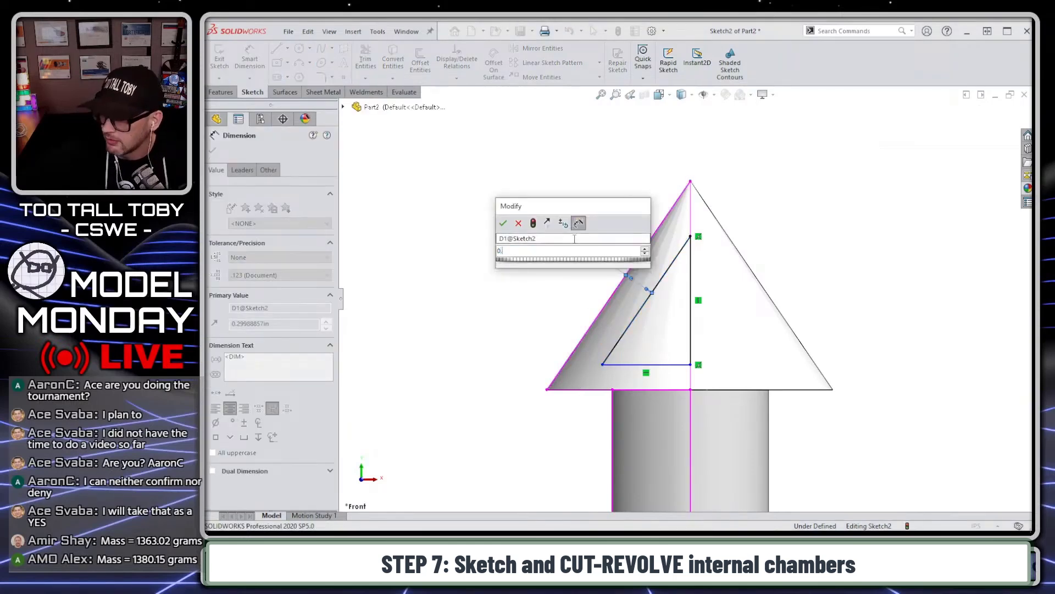
key("Return")
key("Escape")
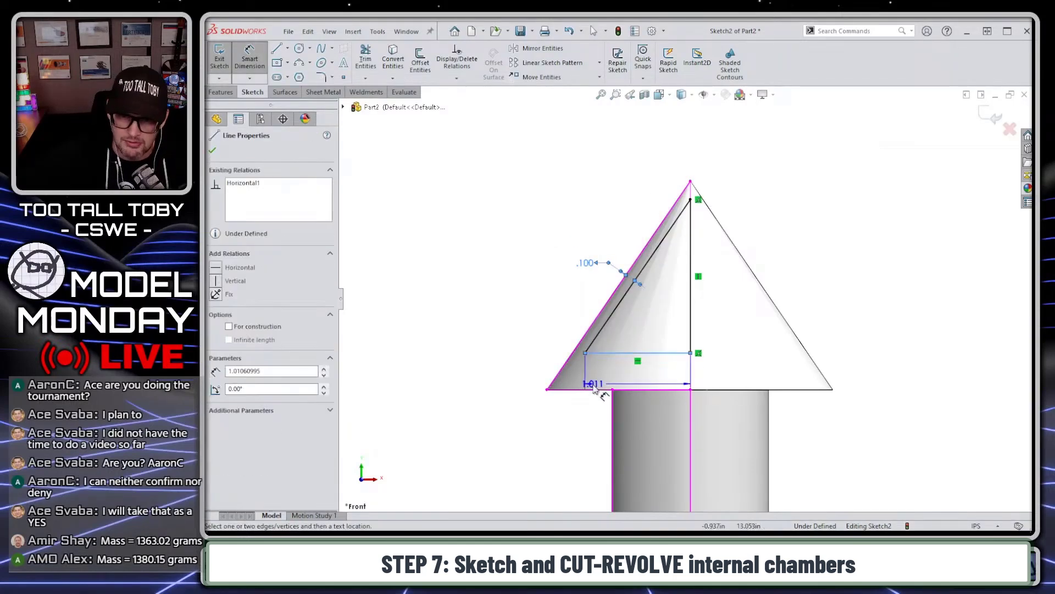
key("Escape")
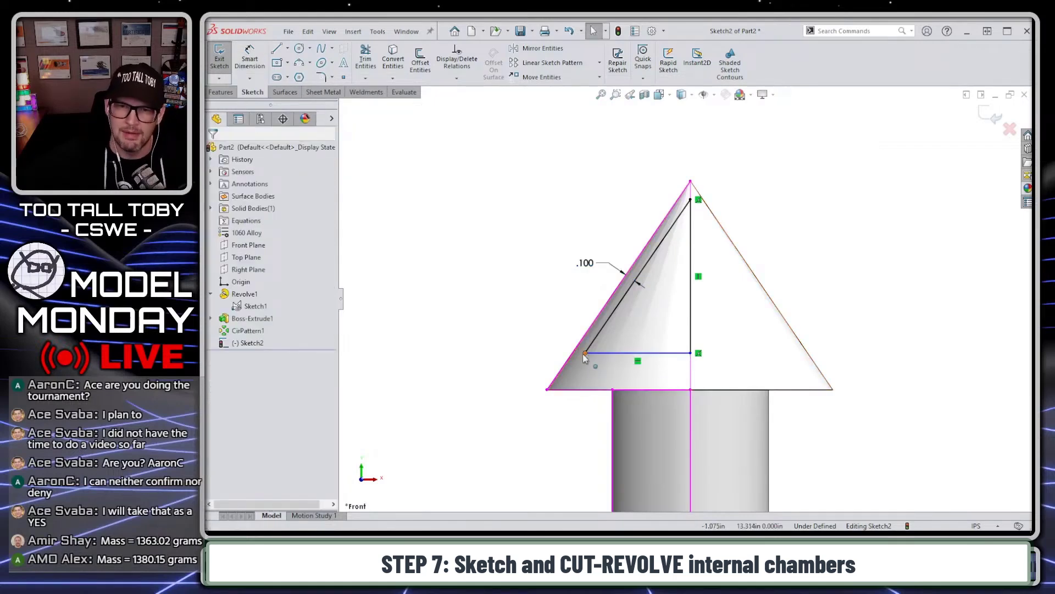
Move the lower corner, then dimension the bottom line 0.1 above the cone base
left_click_drag(586, 355, 546, 318)
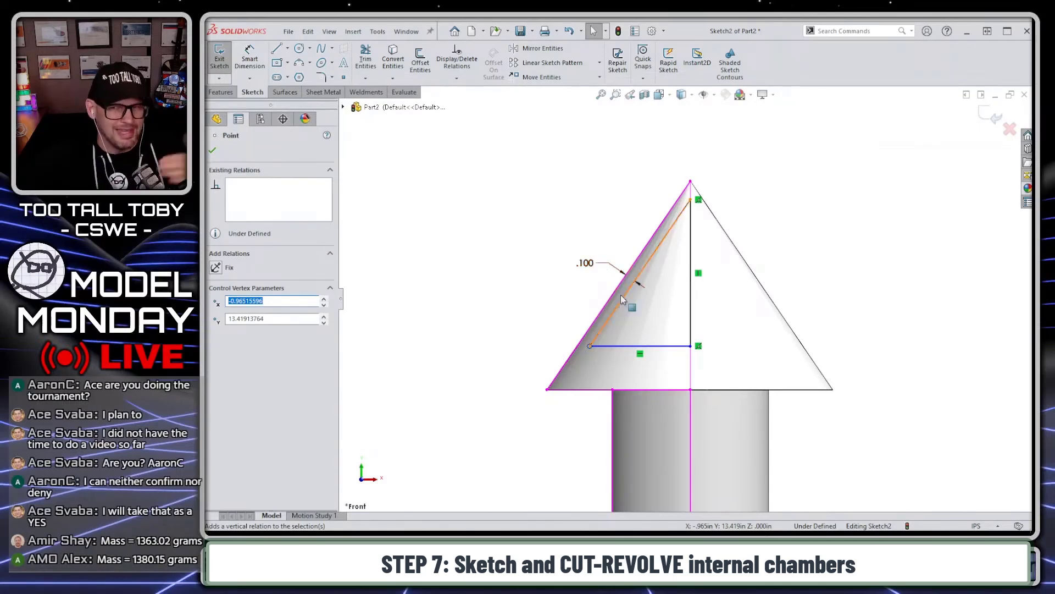
left_click(592, 183)
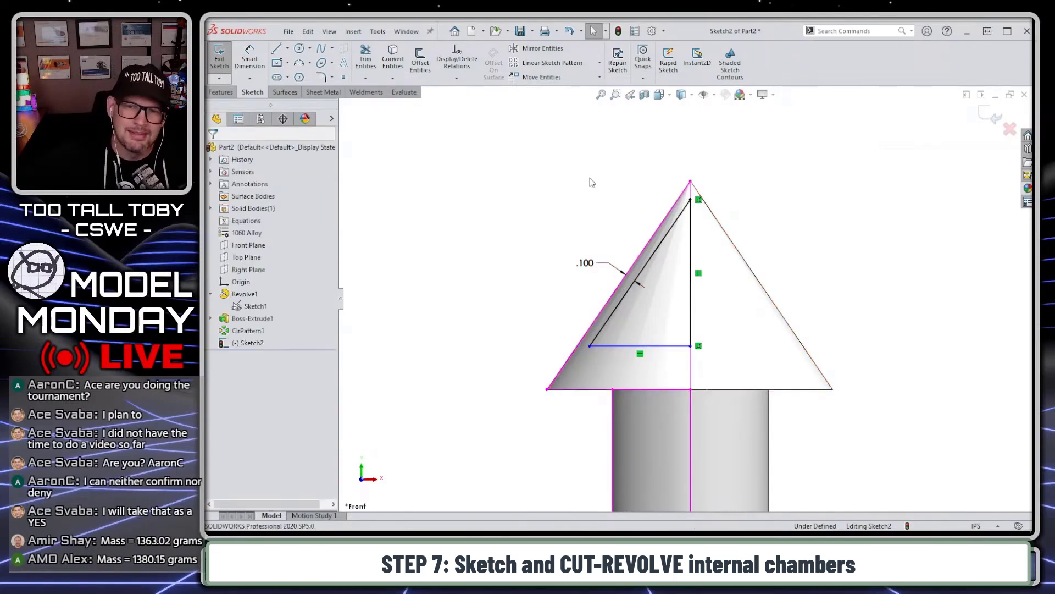
key("s")
left_click(592, 227)
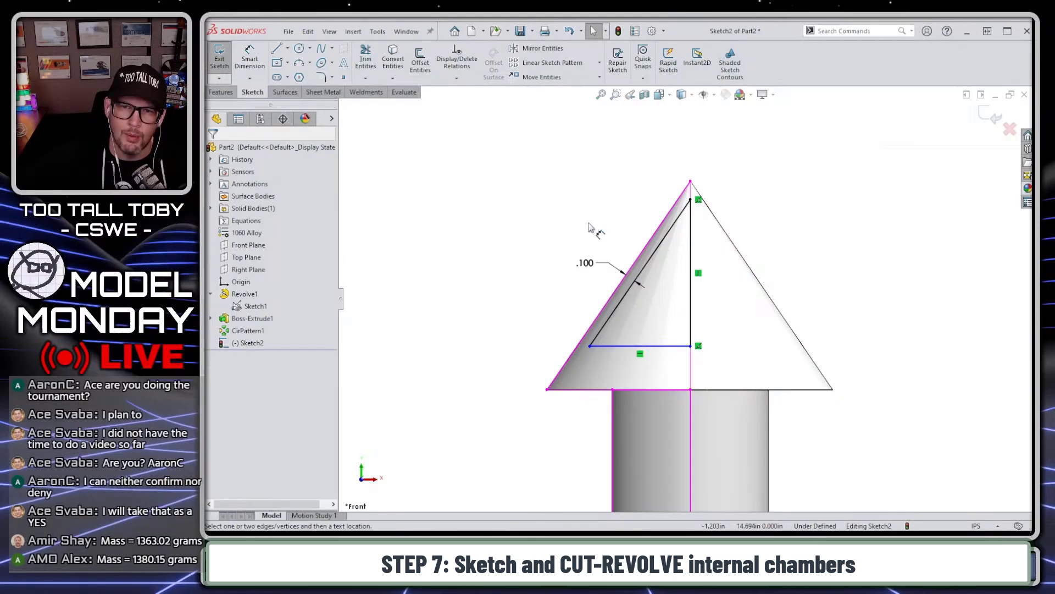
left_click(621, 350)
left_click(597, 392)
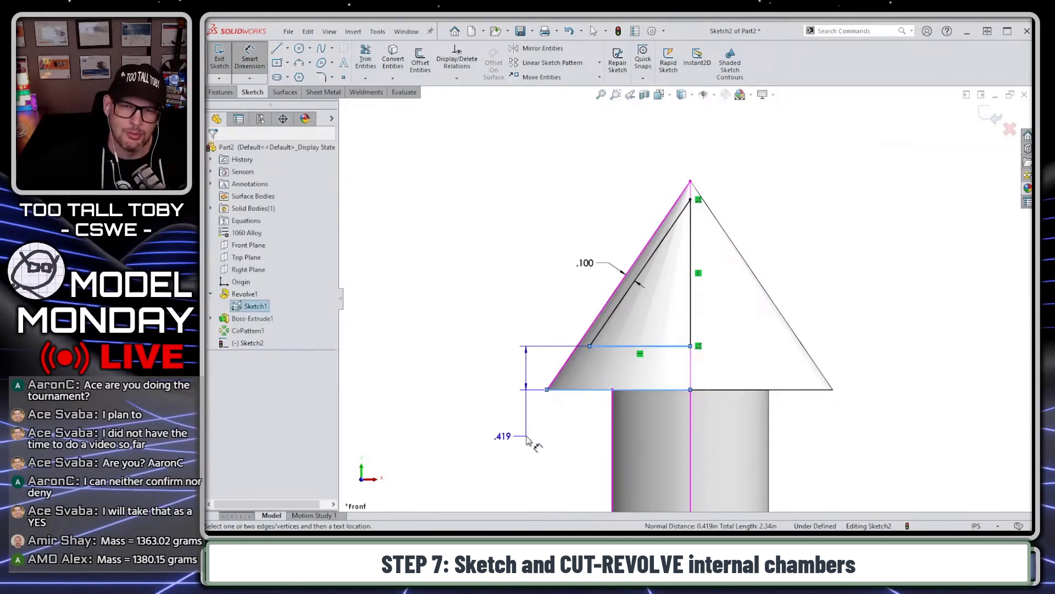
left_click(503, 409)
type("0.1")
key("Return")
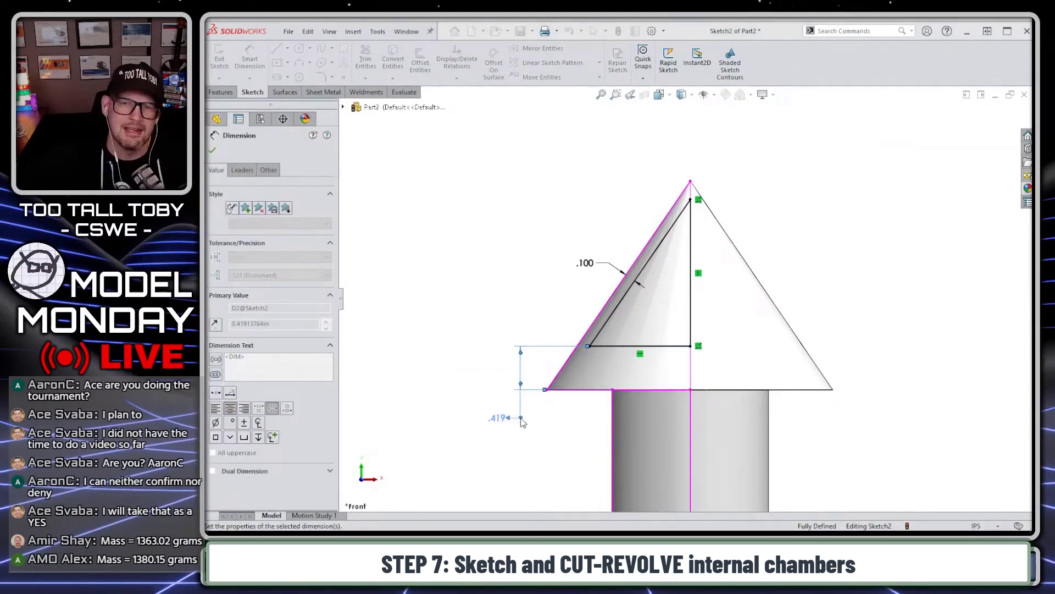
key("Escape")
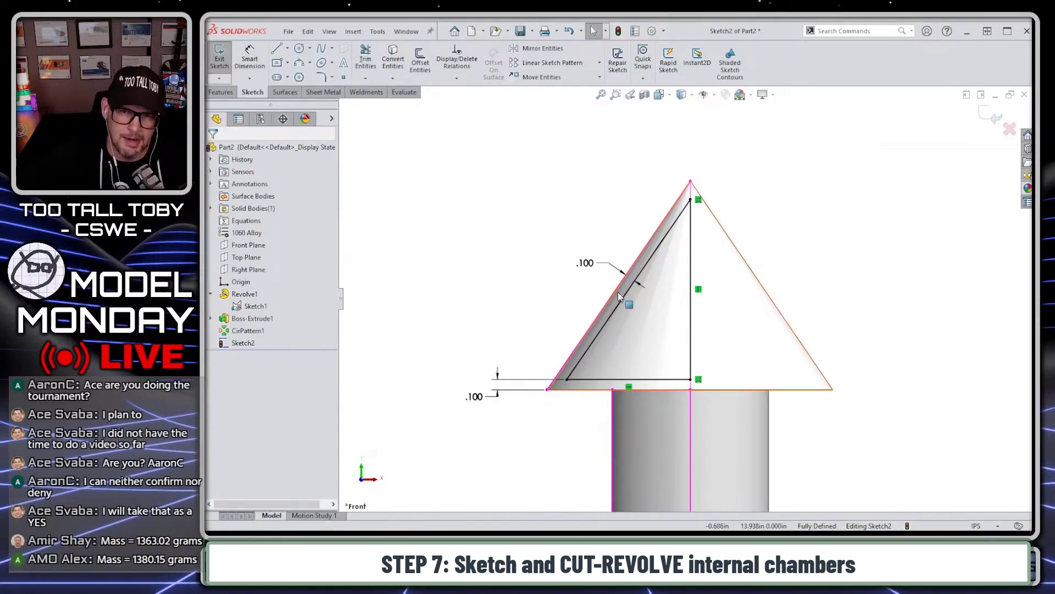
Replace the slanted-edge dimension with a new 0.100 offset from the cone edge
left_click(596, 269)
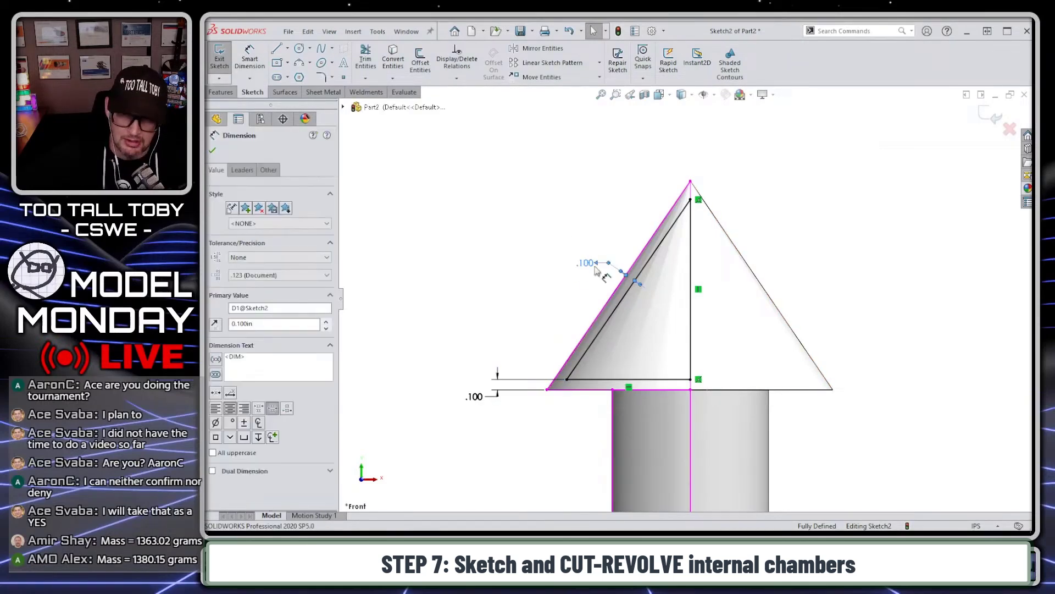
key("Delete")
key("s")
left_click(632, 269)
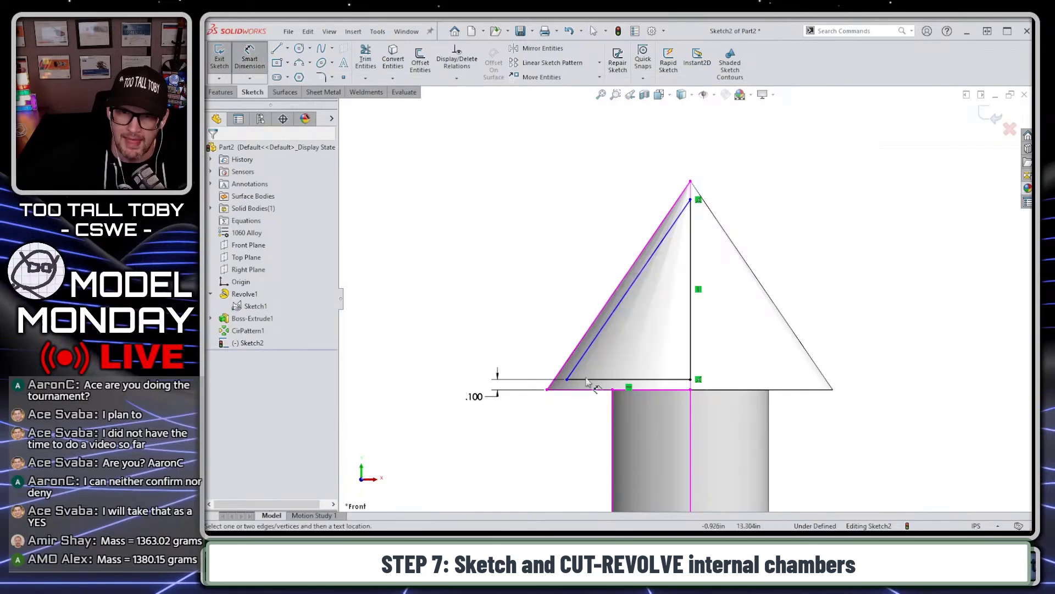
left_click(625, 280)
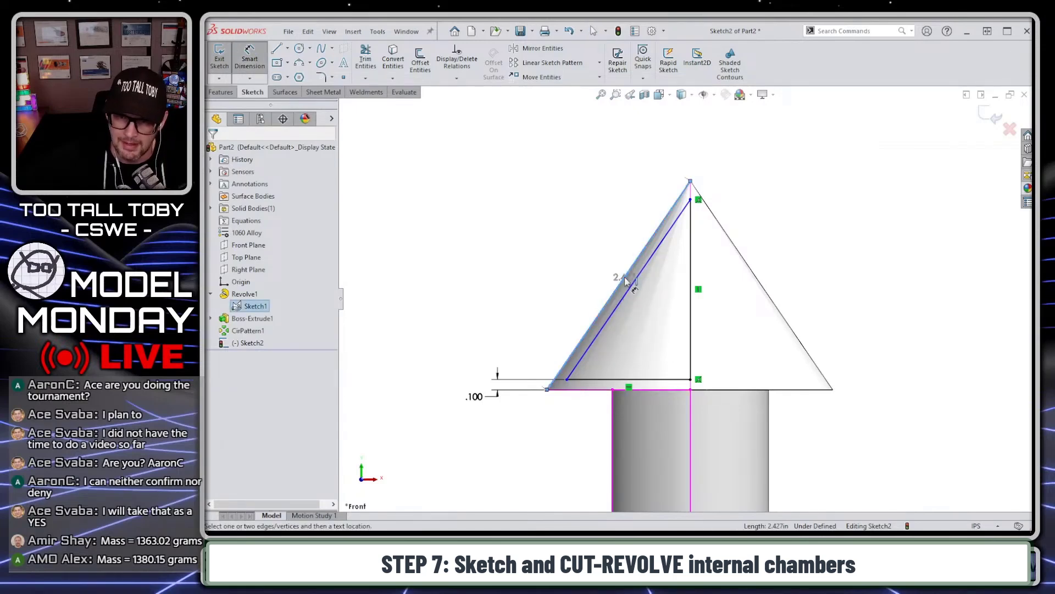
left_click(630, 291)
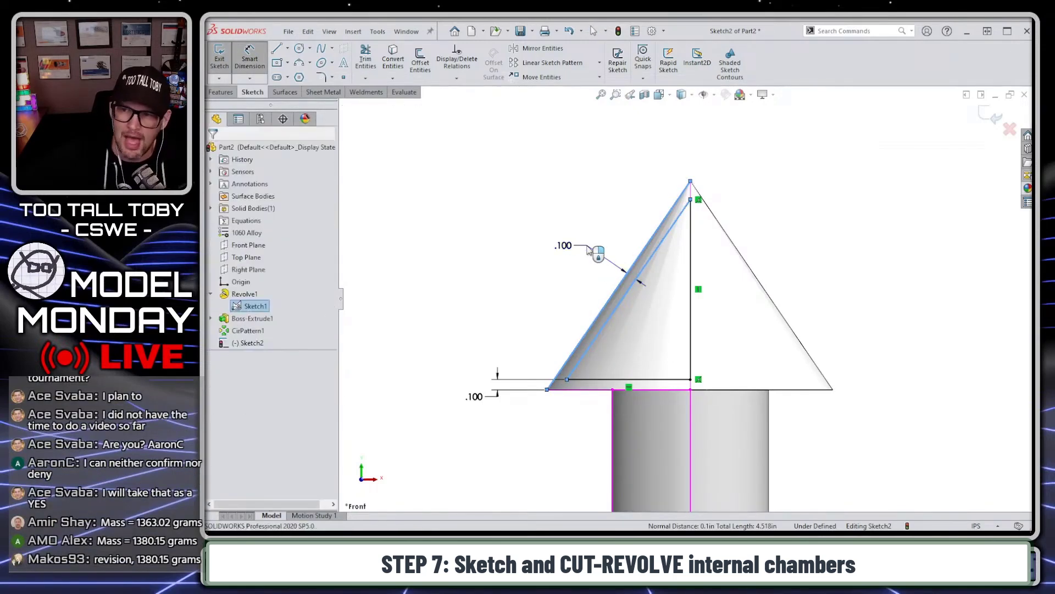
left_click(604, 246)
left_click(517, 230)
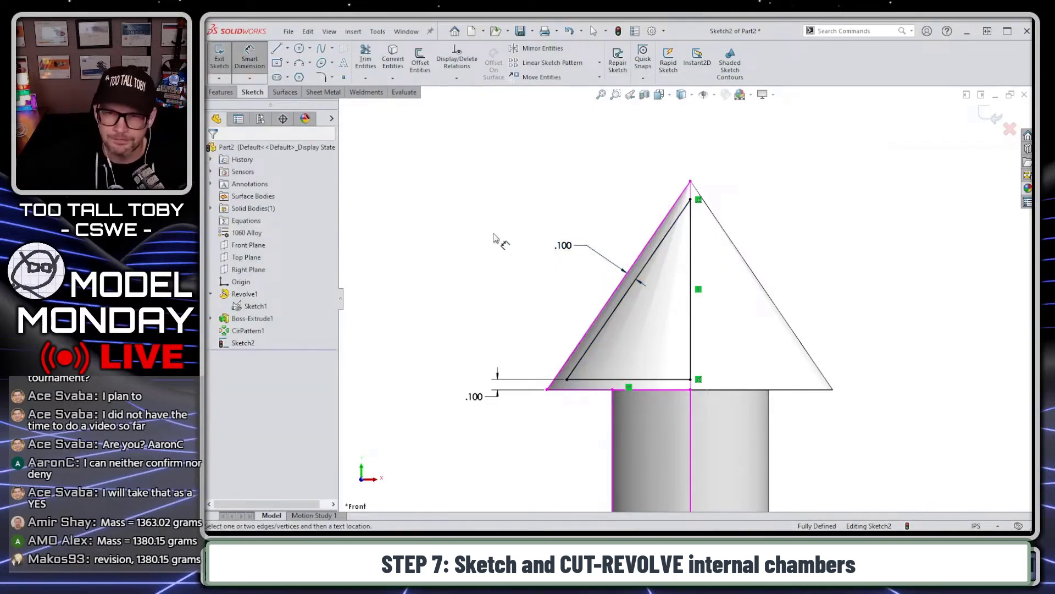
scroll(709, 456, "up", 5)
scroll(709, 308, "down", 3)
Draw a rectangle from the cone base centre down the body tube
key("s")
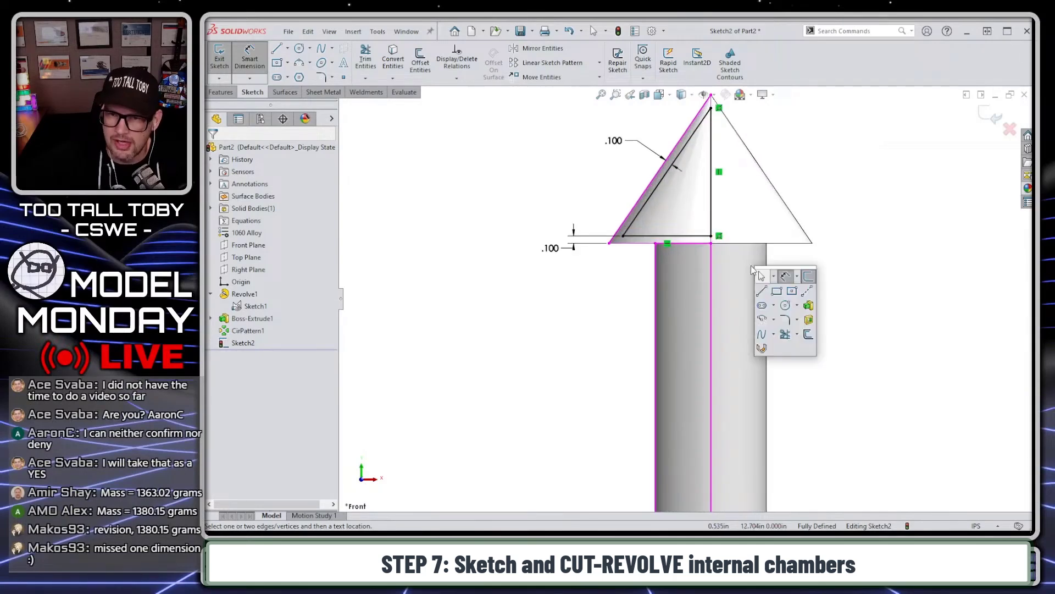
left_click(776, 291)
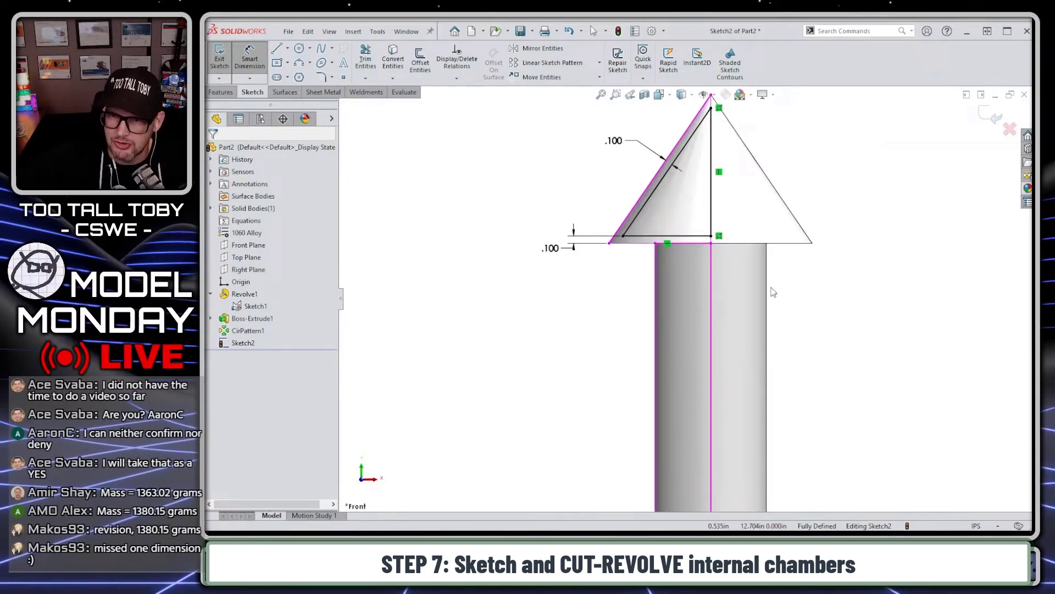
left_click(711, 243)
scroll(670, 426, "up", 4)
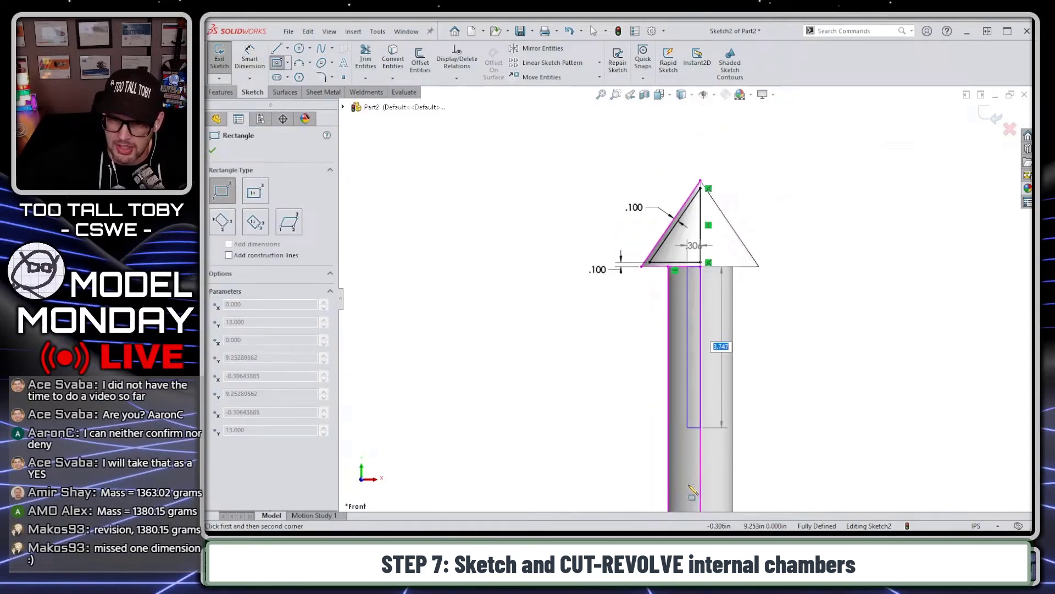
left_click(685, 443)
scroll(687, 385, "up", 1)
scroll(682, 219, "down", 5)
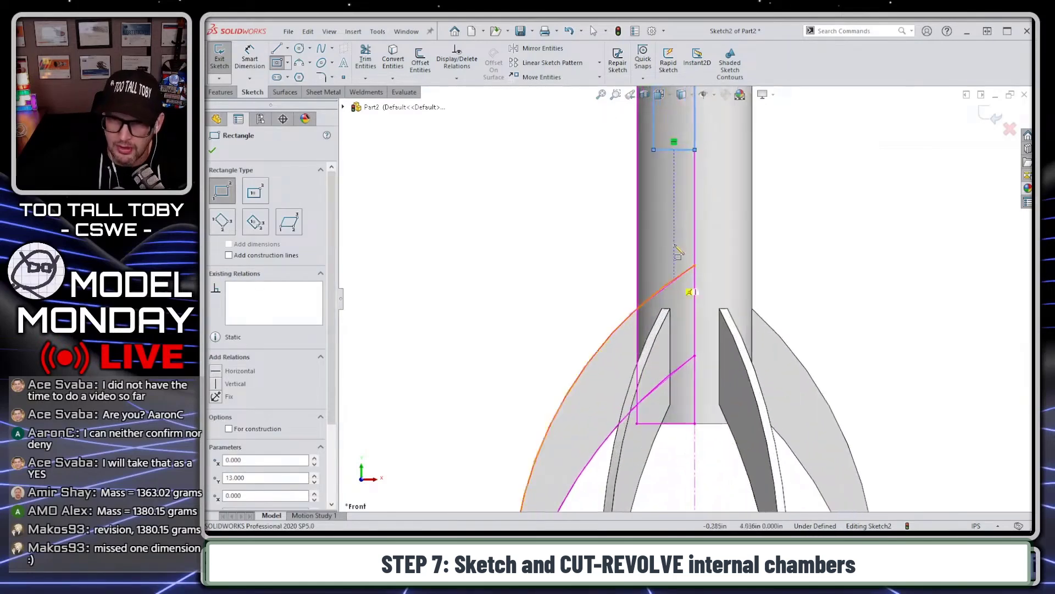
Draw a line from the rectangle's top edge down to the tube bottom, plus a short horizontal segment
key("s")
left_click(681, 192)
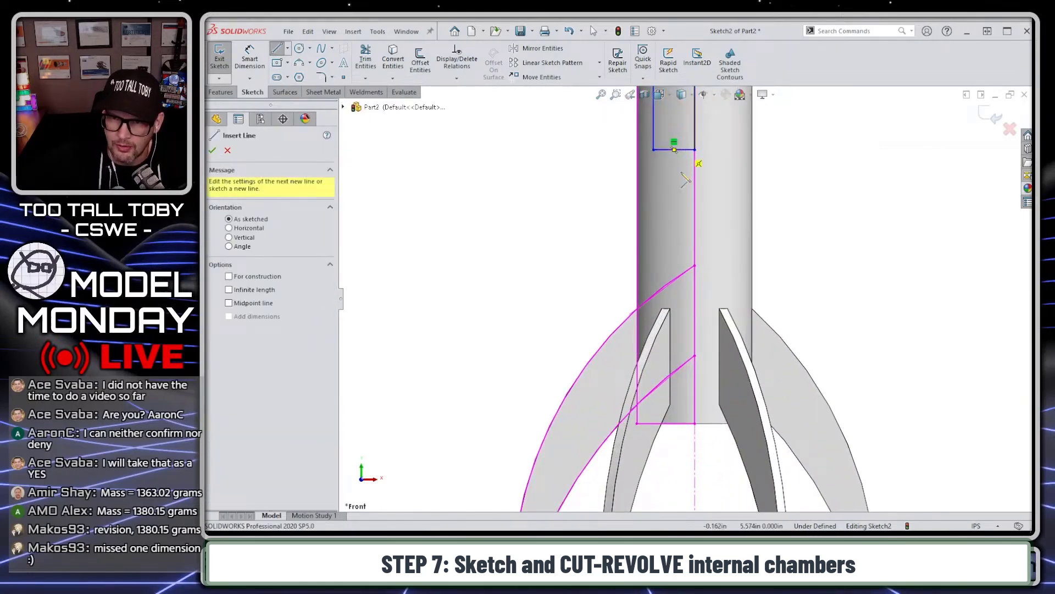
left_click(682, 150)
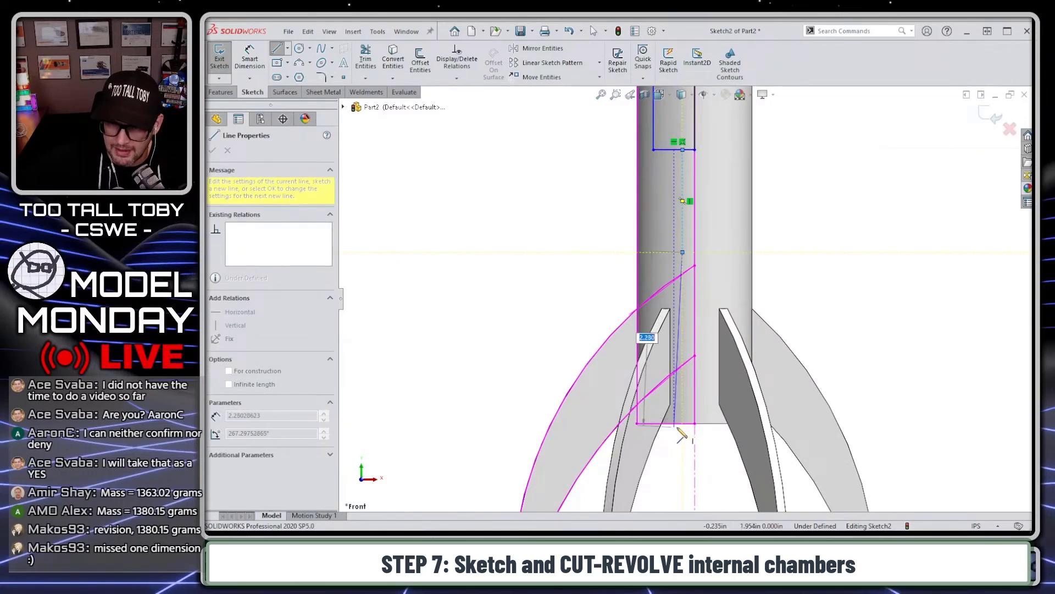
scroll(680, 429, "down", 3)
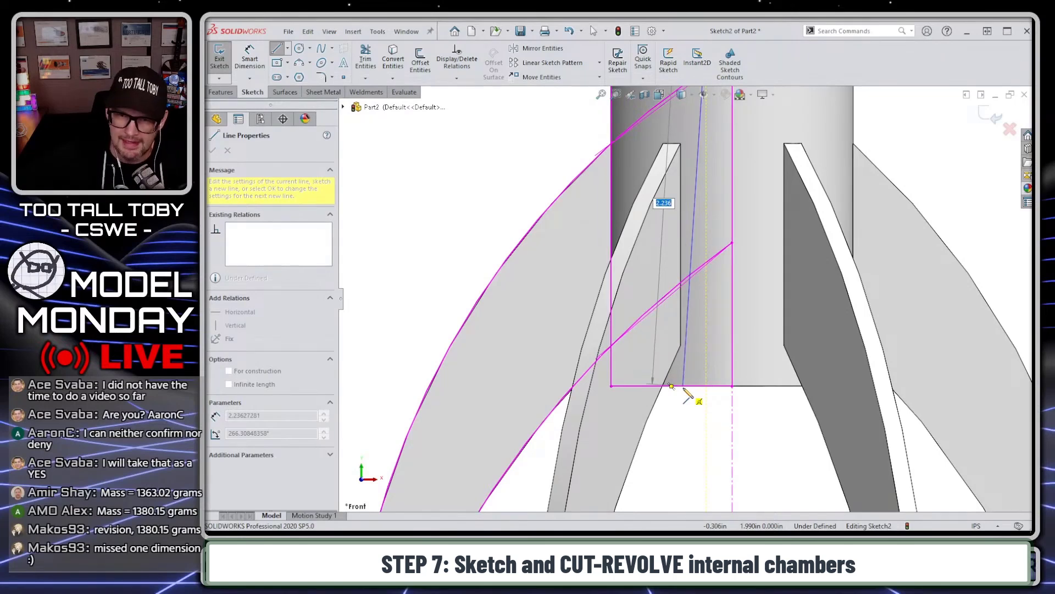
left_click(682, 386)
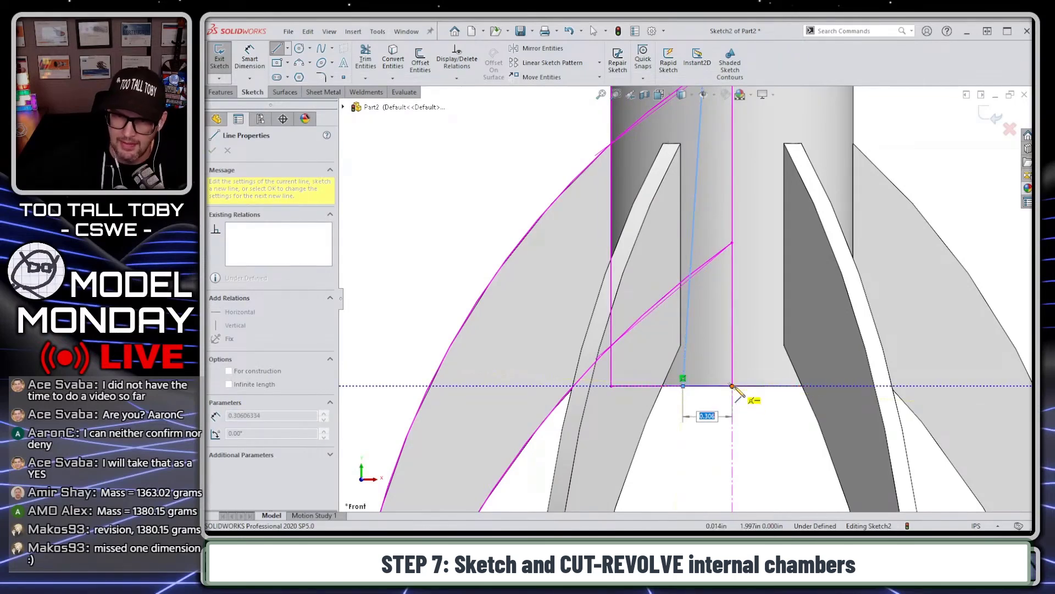
left_click(733, 386)
key("Escape")
scroll(747, 254, "up", 5)
scroll(683, 192, "down", 5)
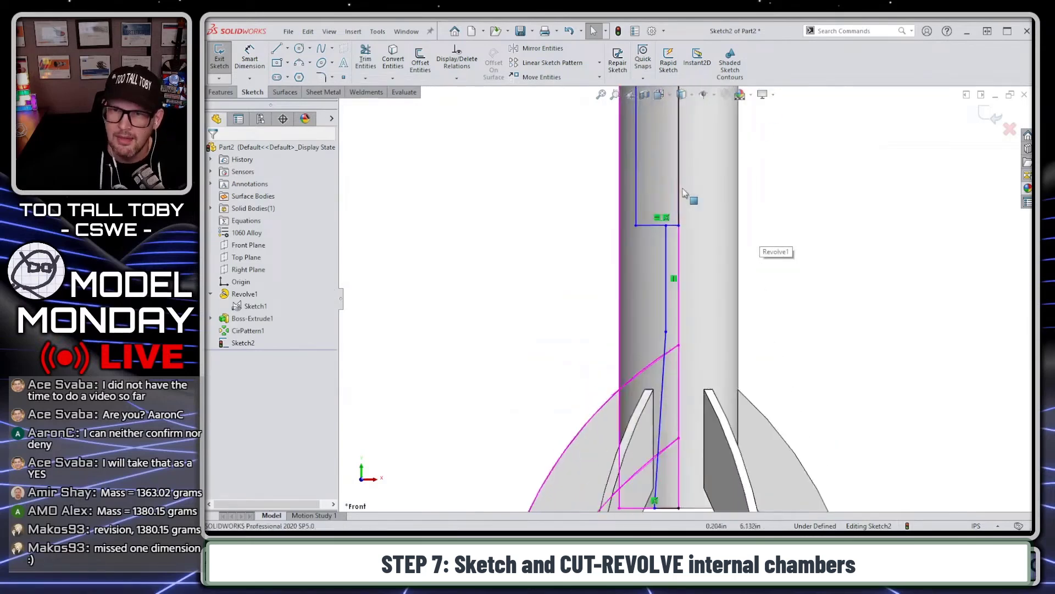
scroll(683, 193, "down", 2)
Place a point on the centreline and merge it with the bottom centreline point
key("s")
left_click(707, 264)
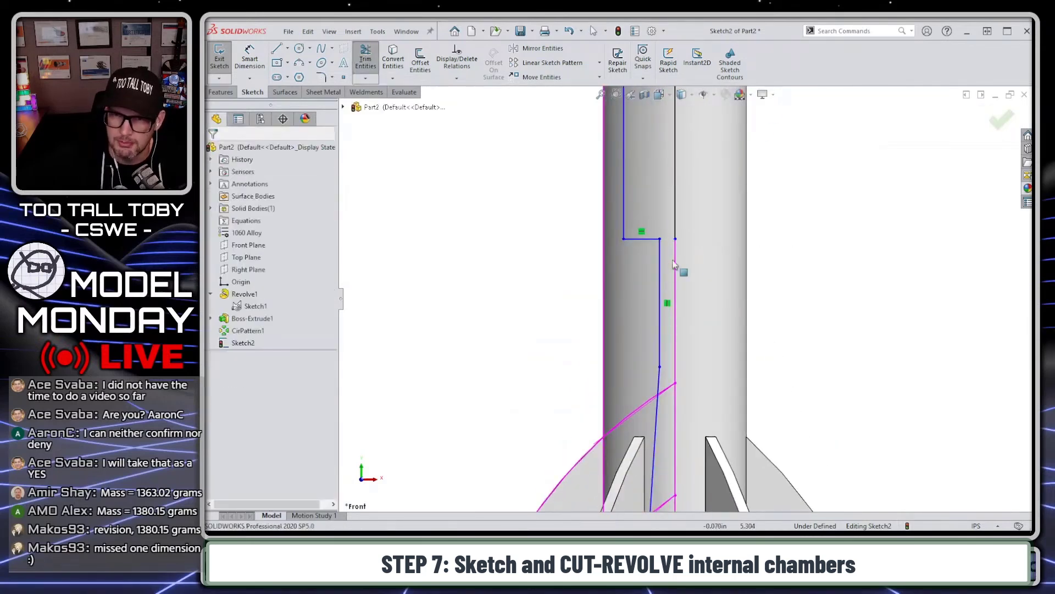
left_click(675, 238)
scroll(706, 355, "up", 2)
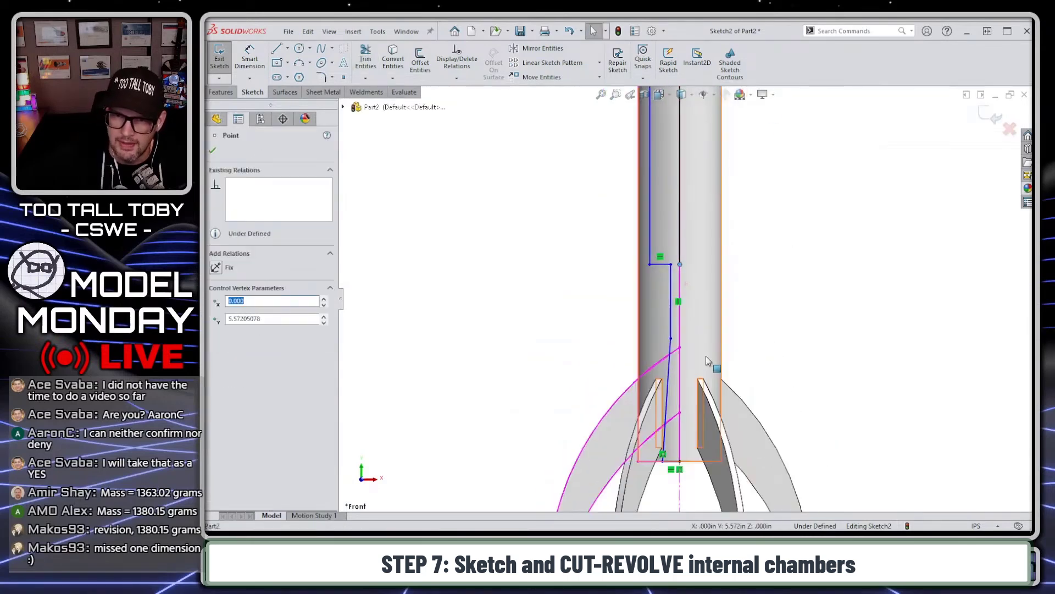
left_click(680, 461, "ctrl")
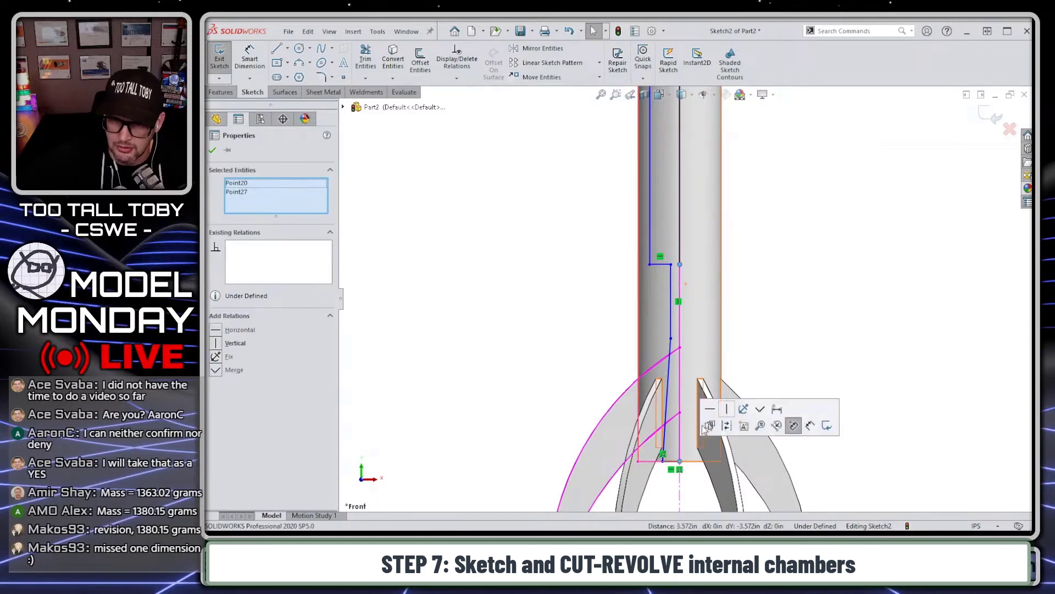
left_click(760, 409)
scroll(760, 411, "up", 3)
Draw a centreline down the rocket's axis to its bottom
key("Escape")
key("s")
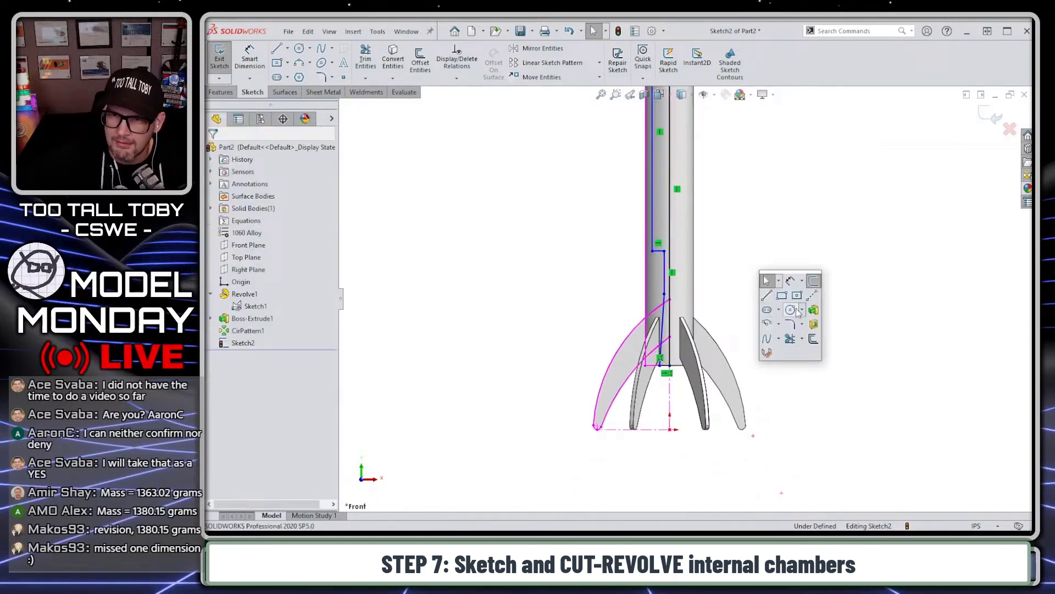
left_click(814, 298)
left_click(670, 431)
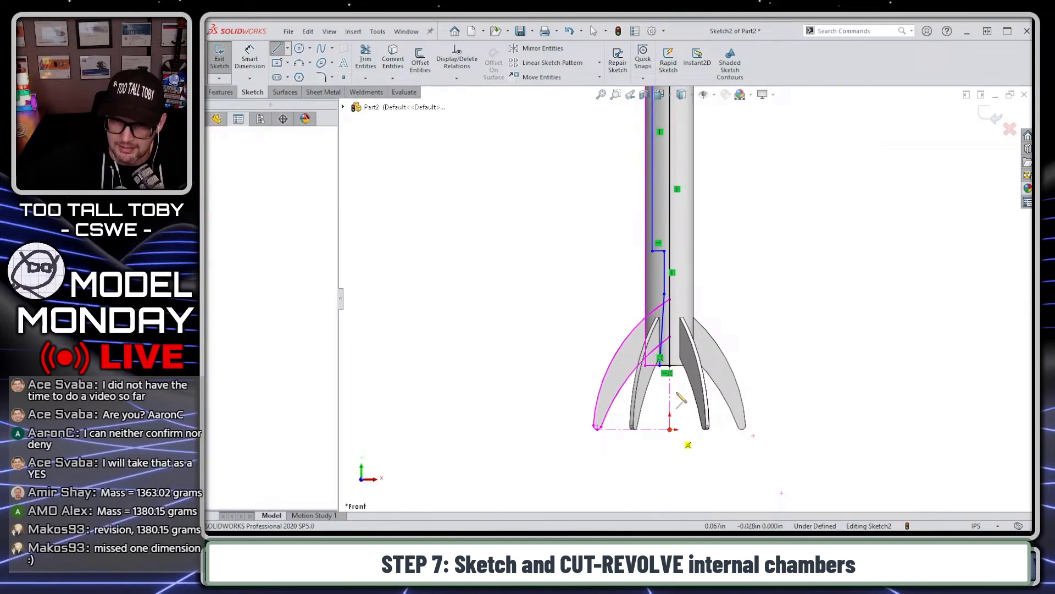
key("Escape")
Dimension the sketch point 1.000 from the centreline and the vertical chamber line .180
key("s")
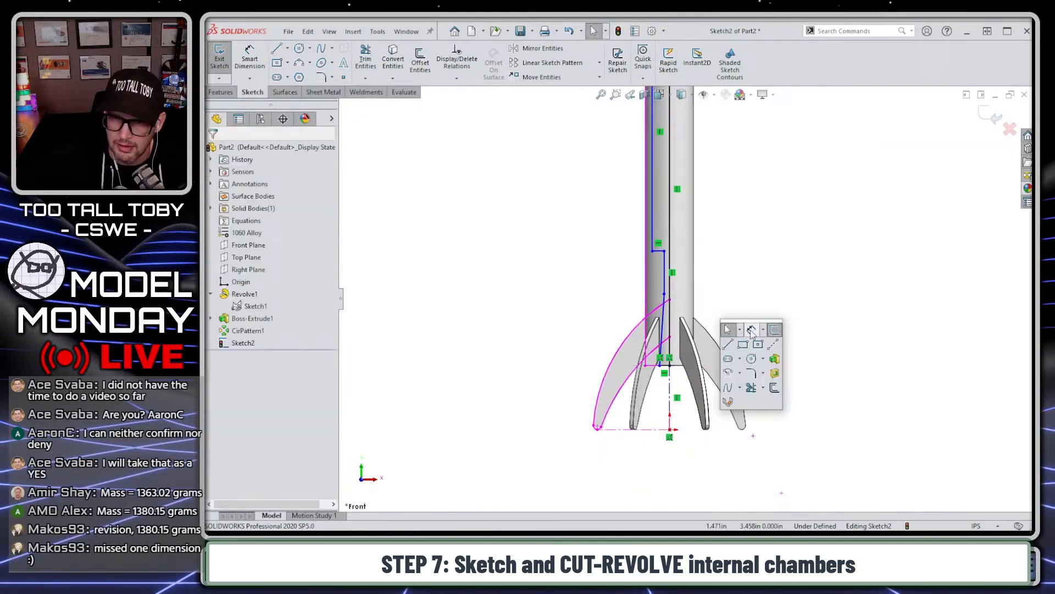
left_click(724, 328)
left_click(671, 384)
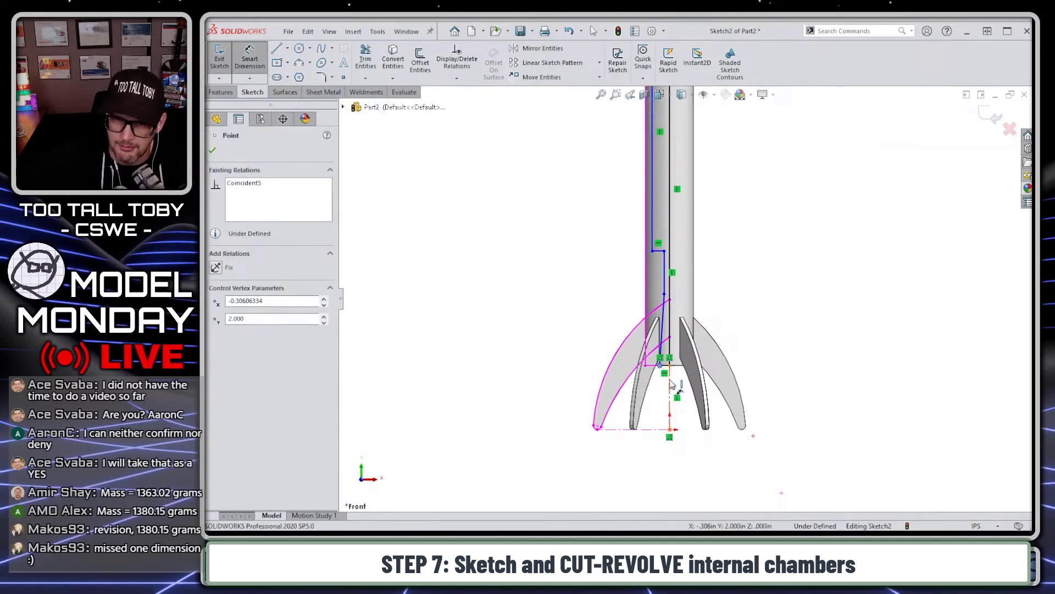
left_click(670, 396)
left_click(801, 389)
type("1")
key("Return")
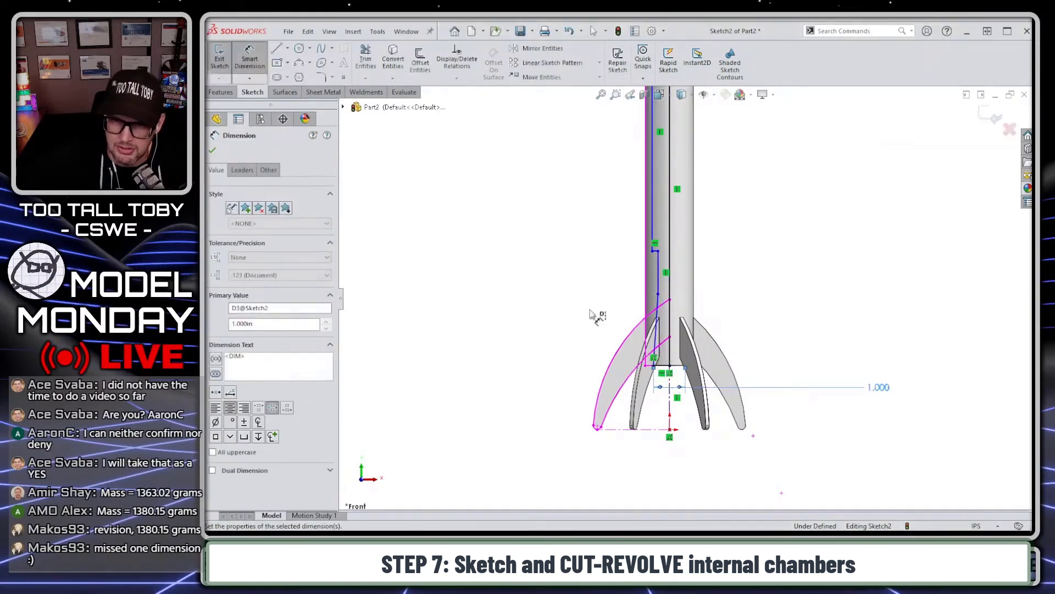
left_click(660, 284)
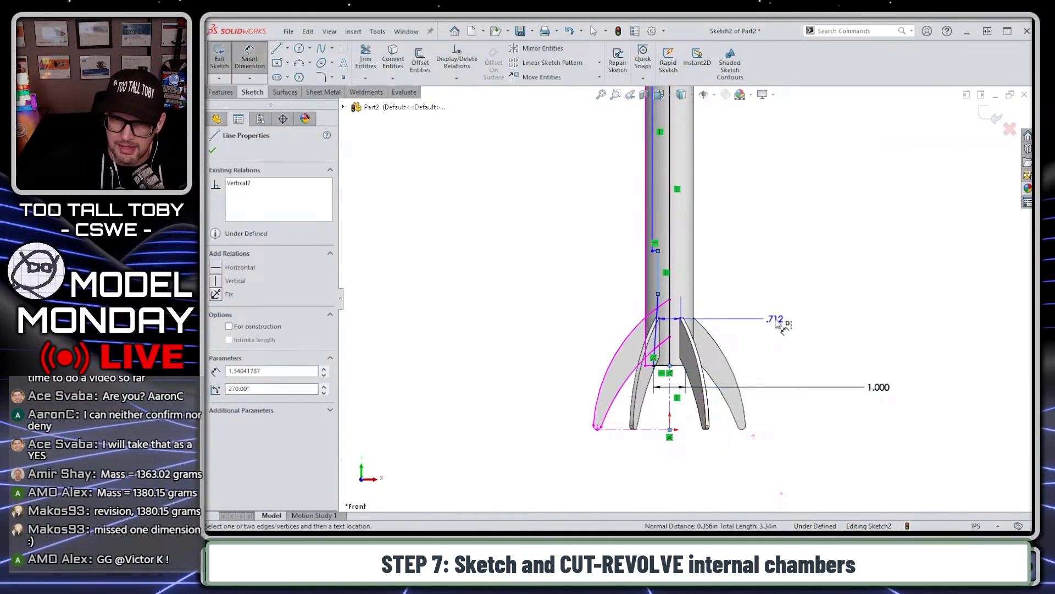
left_click(874, 302)
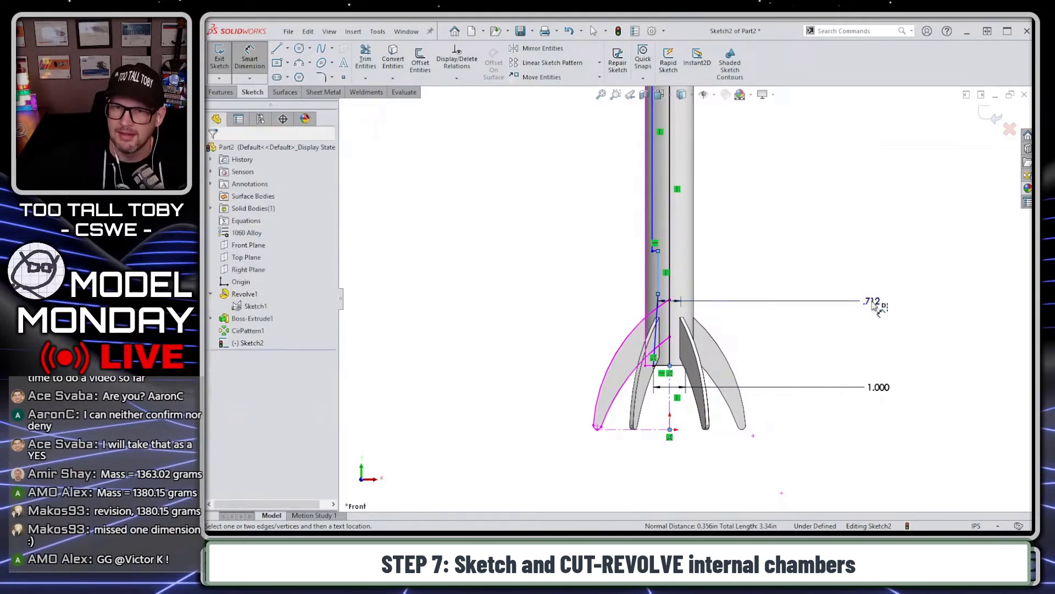
type("0.1")
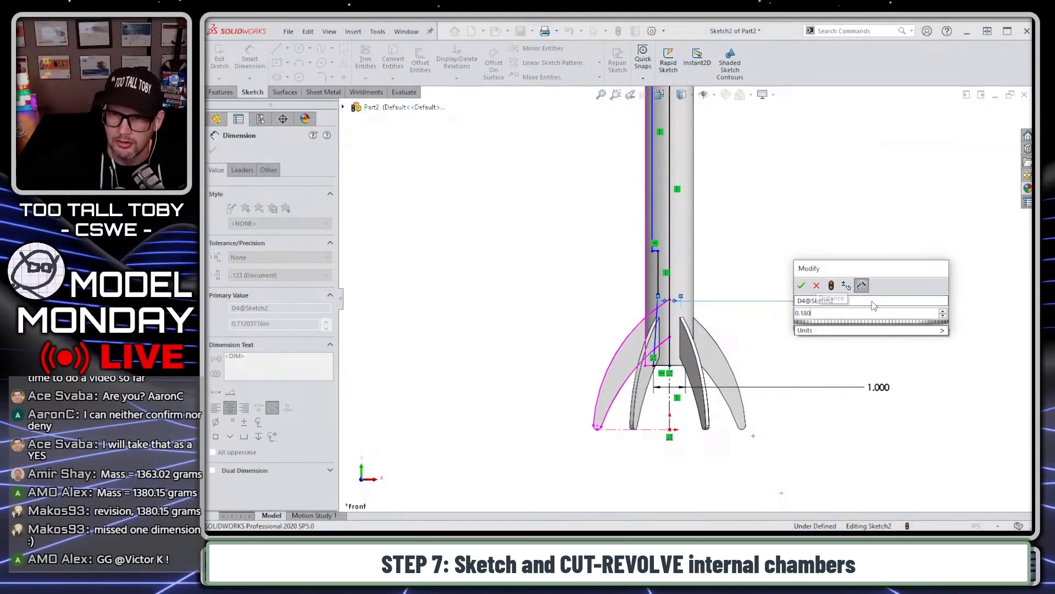
type("80")
key("Return")
left_click(687, 311)
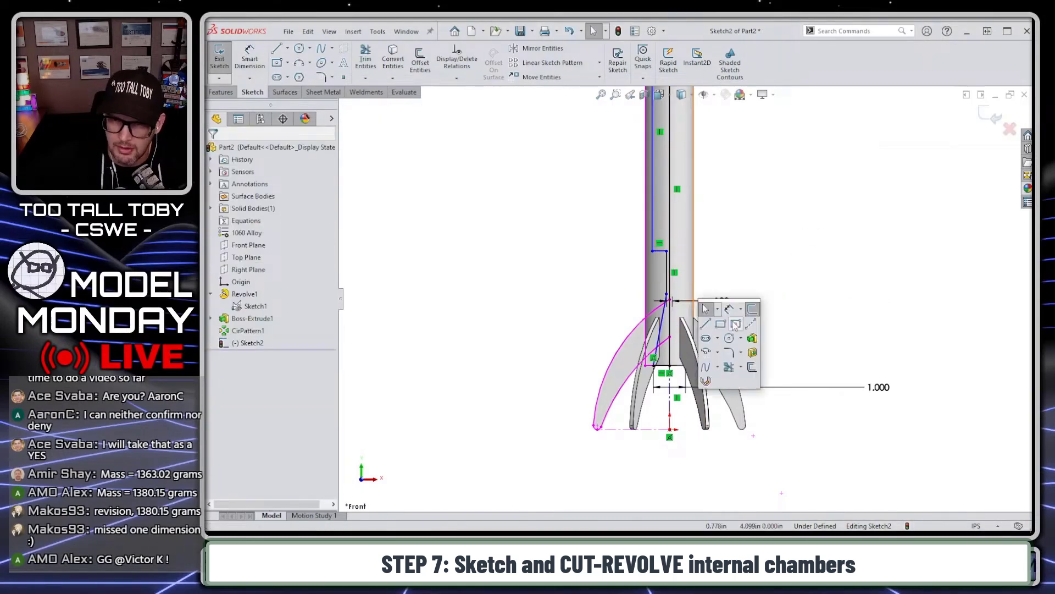
Add a 3.000 vertical dimension and a .125 chamber wall thickness
left_click(667, 366)
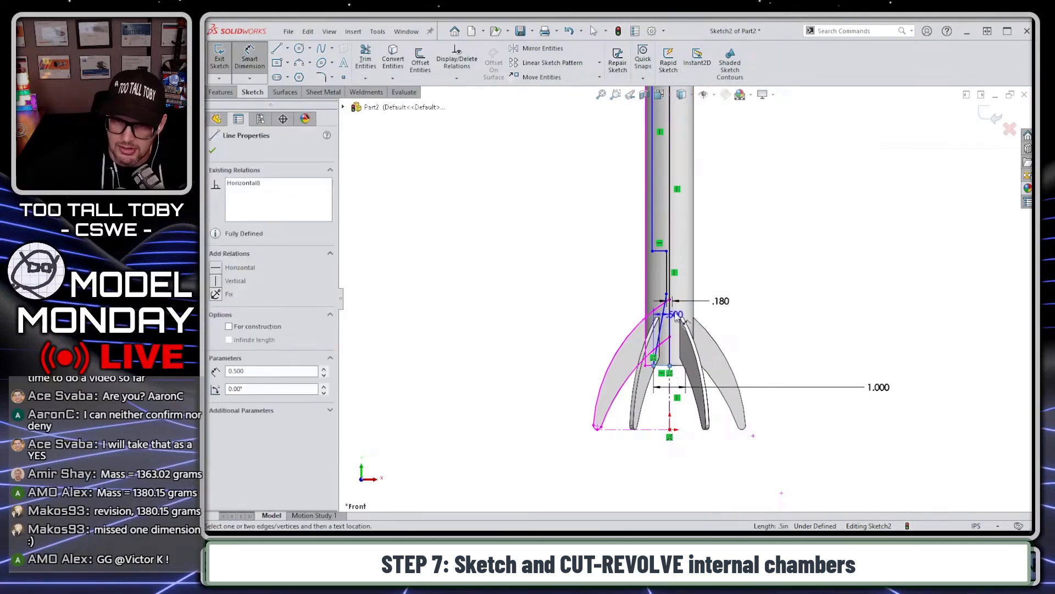
left_click(667, 295)
left_click(572, 330)
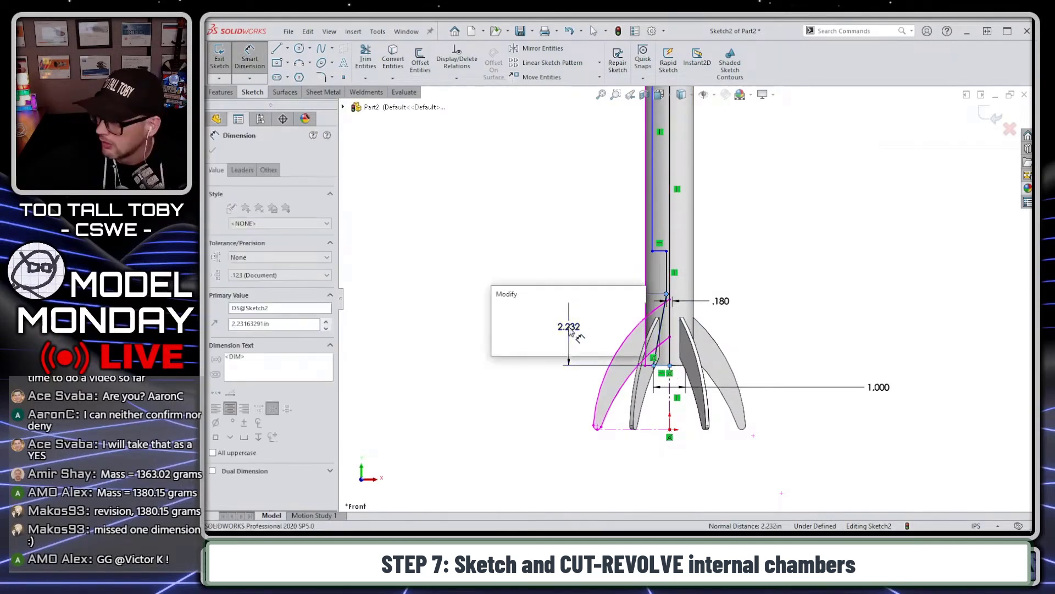
type("3")
key("Return")
scroll(667, 242, "up", 3)
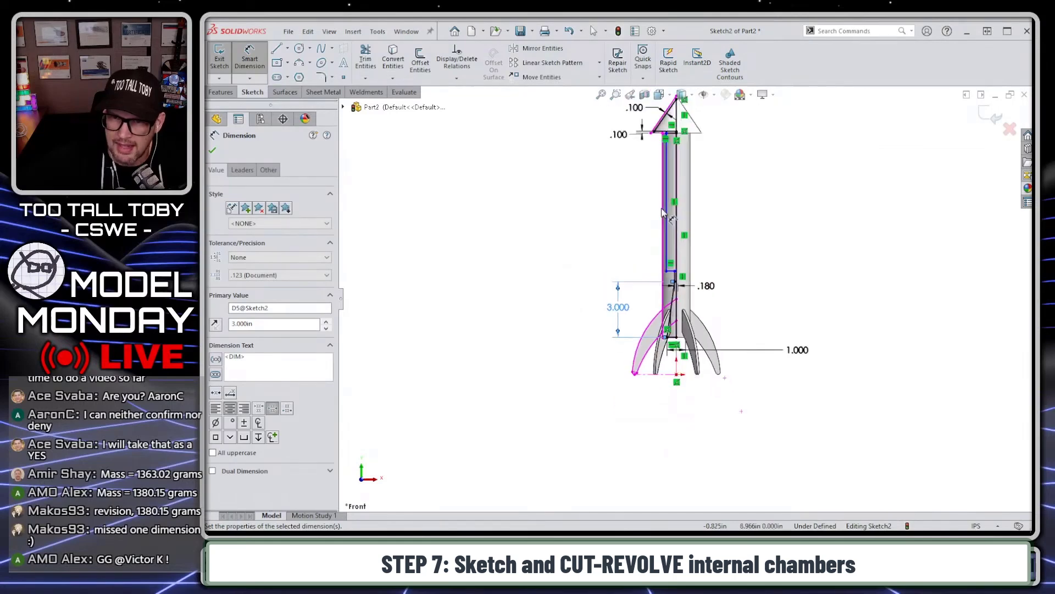
scroll(668, 217, "down", 2)
left_click(658, 224)
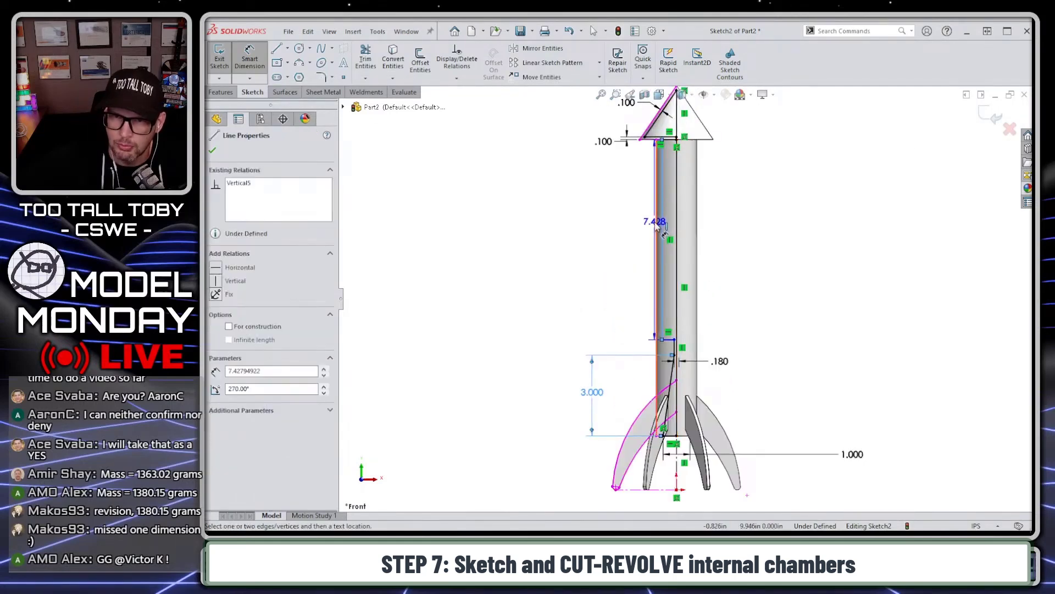
left_click(662, 231)
left_click(605, 234)
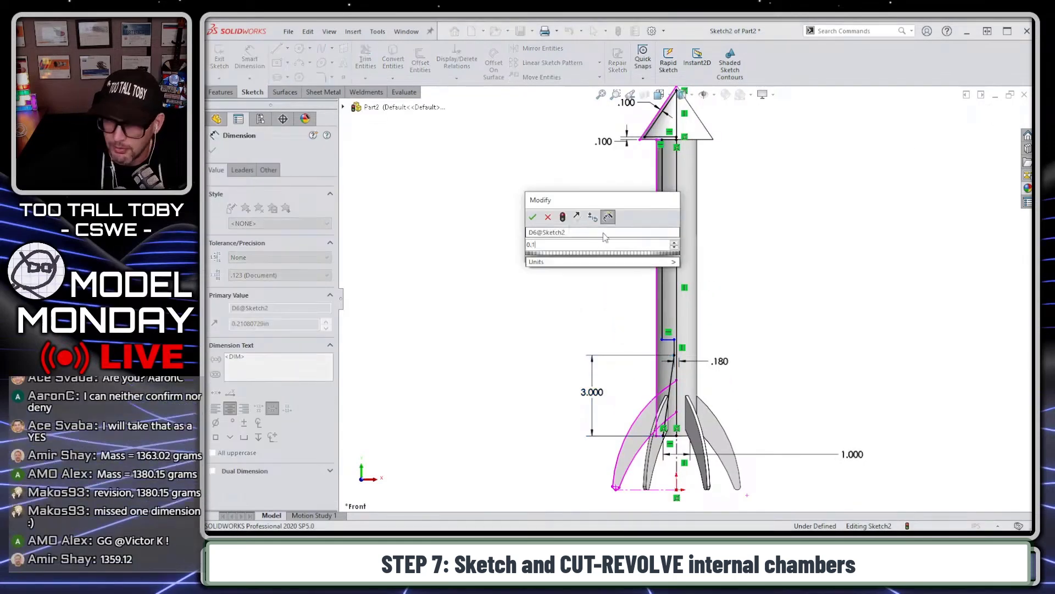
key("Return")
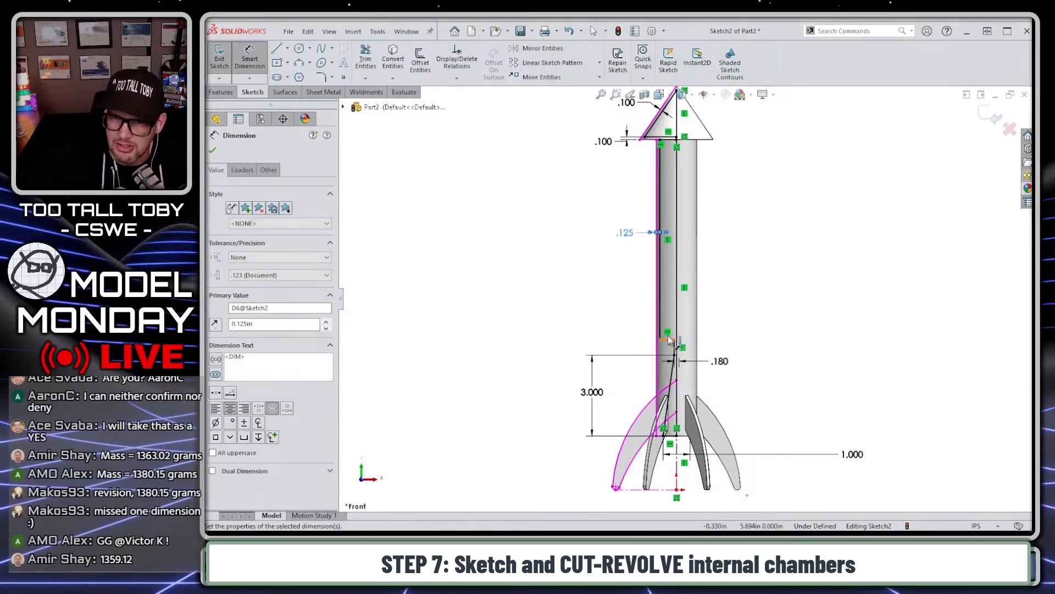
Set the chamber line length to 2.500 and exit dimensioning
left_click(662, 326)
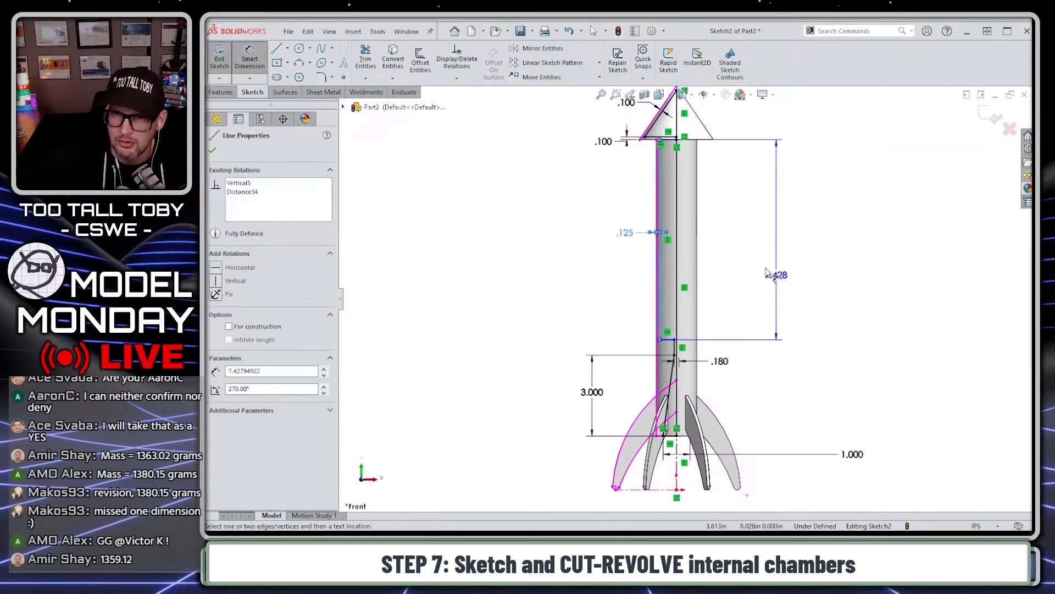
left_click(773, 242)
key("Return")
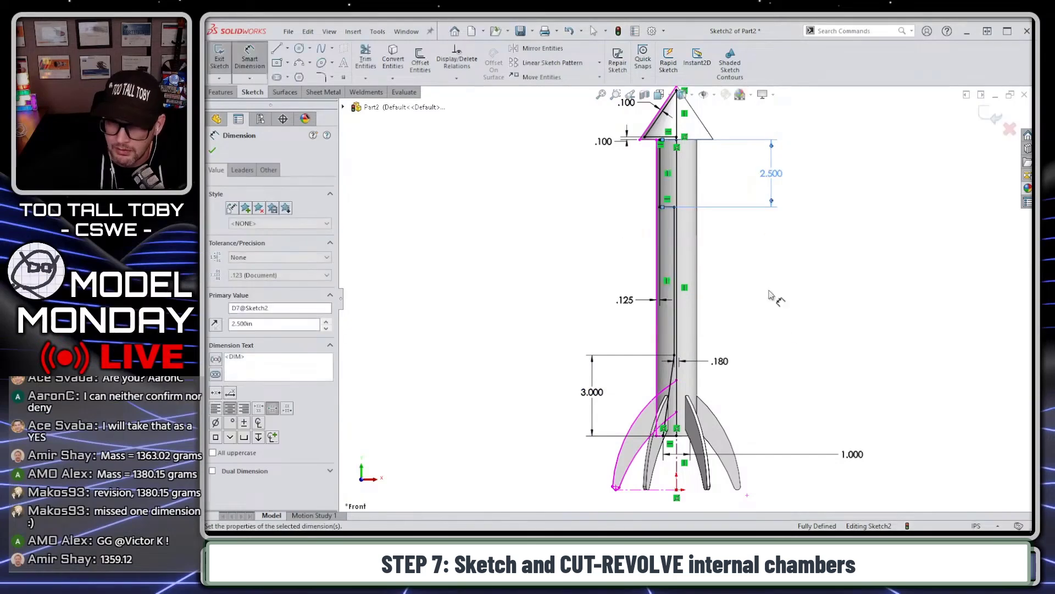
key("Escape")
key("f")
scroll(808, 295, "down", 2)
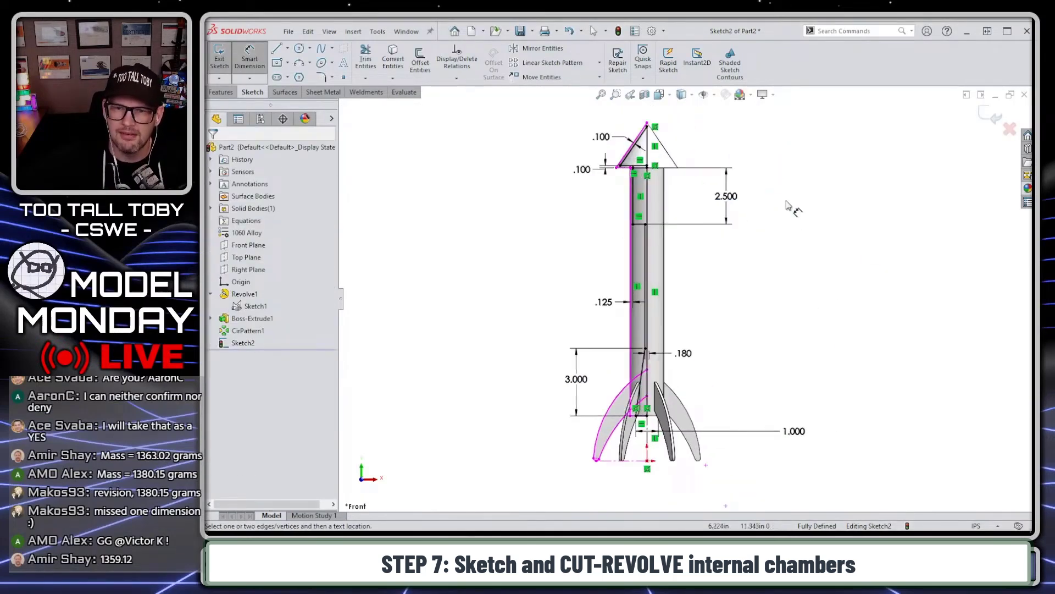
key("Escape")
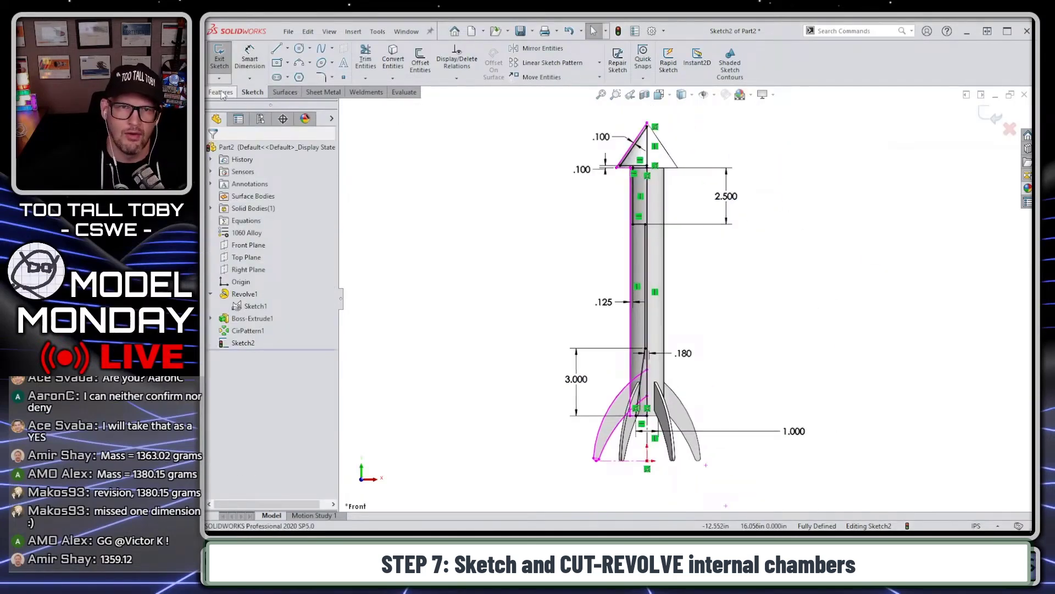
left_click(222, 92)
Start a Revolved Cut of Sketch2 about Line19 at 360°
left_click(426, 62)
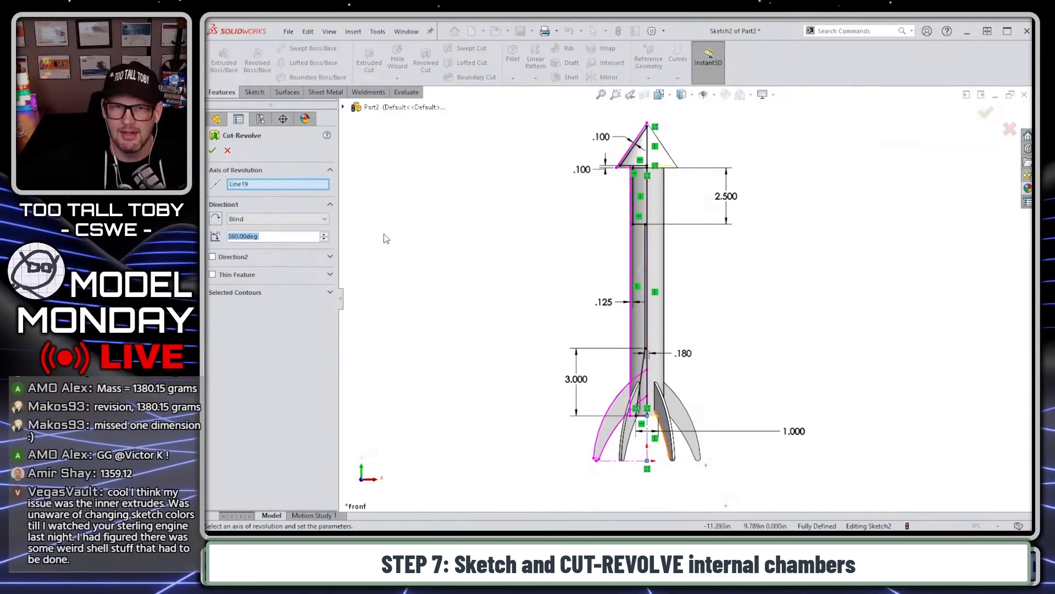
Confirm the cut, inspect the hollow chambers in section view, and check Mass1 reads 1.77602048 lb
key("Return")
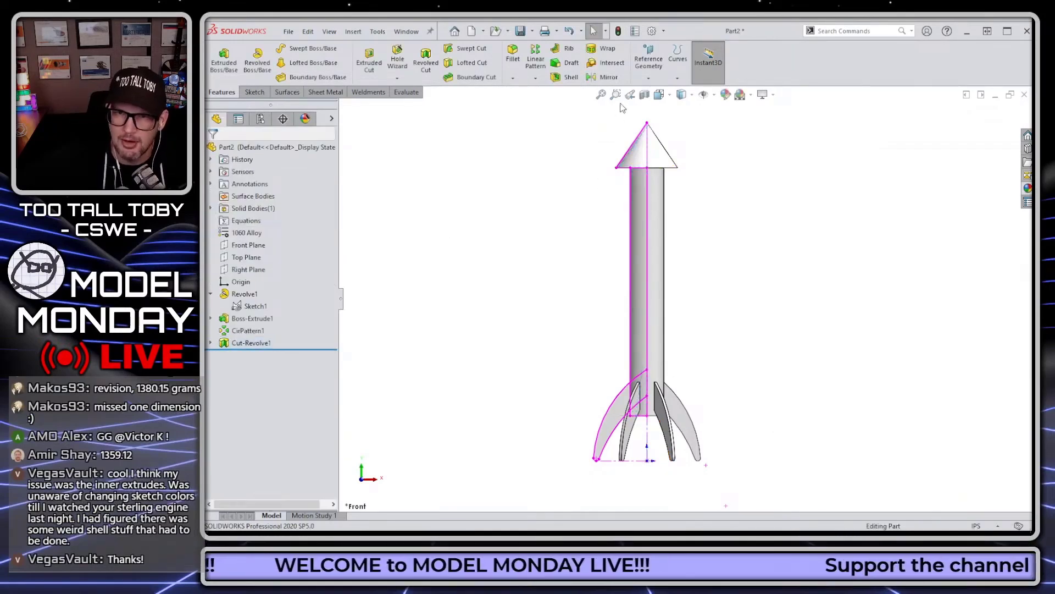
left_click(644, 95)
middle_click_drag(749, 278, 724, 337)
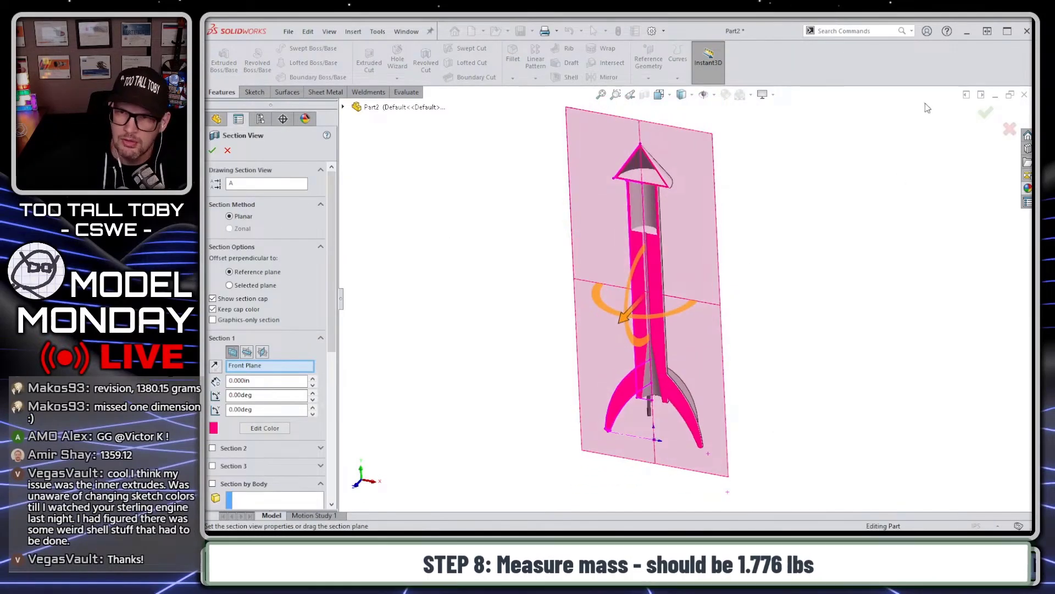
left_click(986, 112)
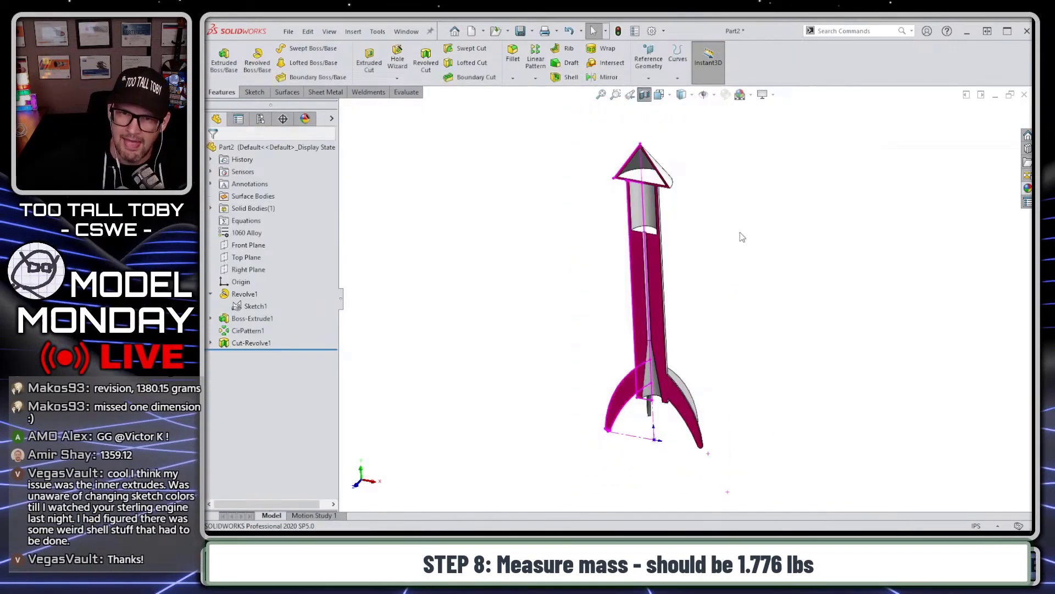
left_click(644, 95)
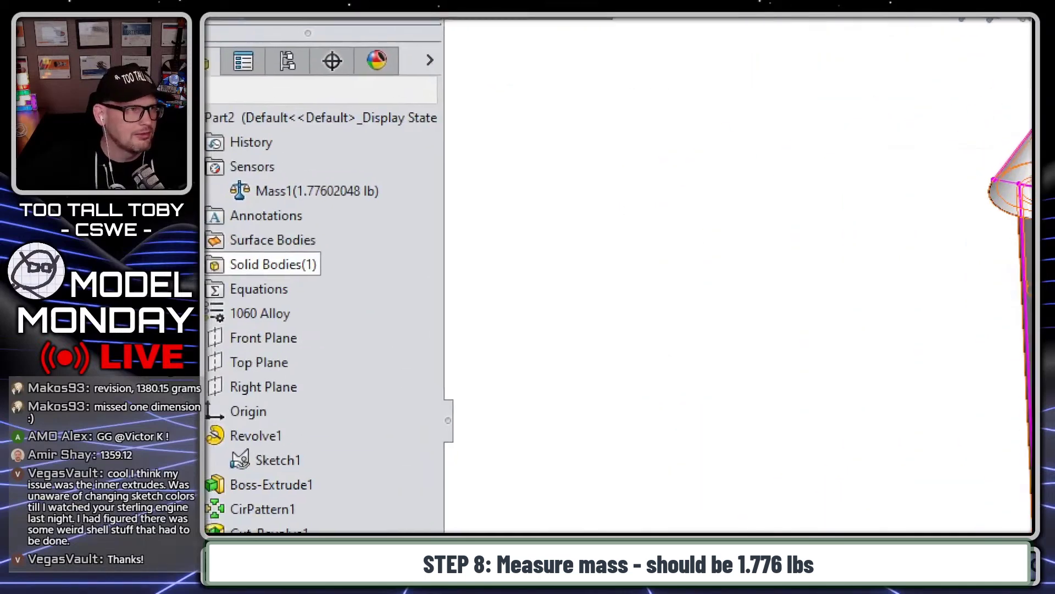
left_click_drag(255, 207, 410, 211)
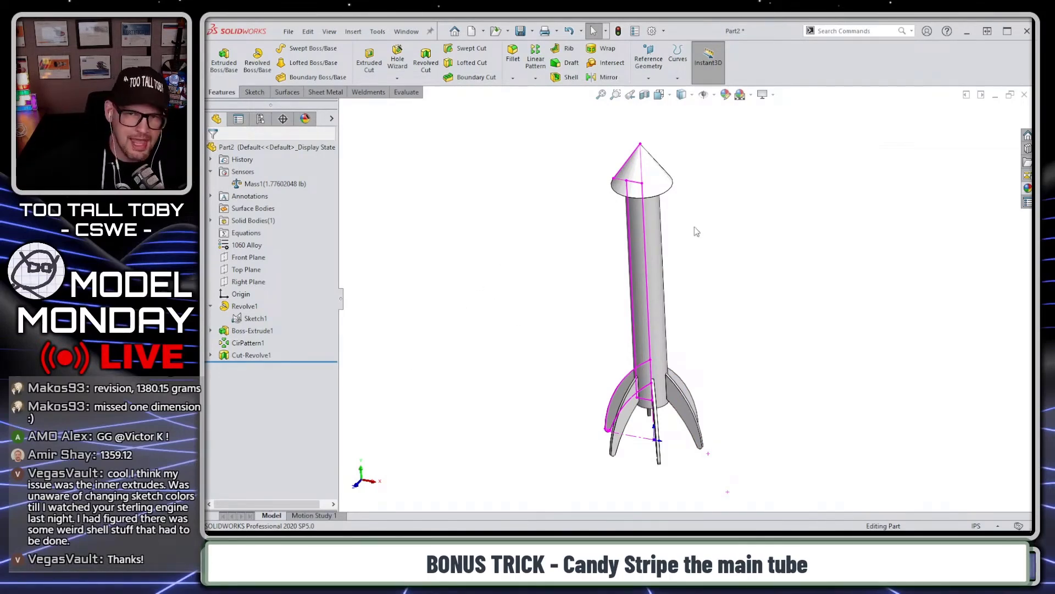
Check the profile sketch's dimensions, then return to the front view
left_click(252, 321)
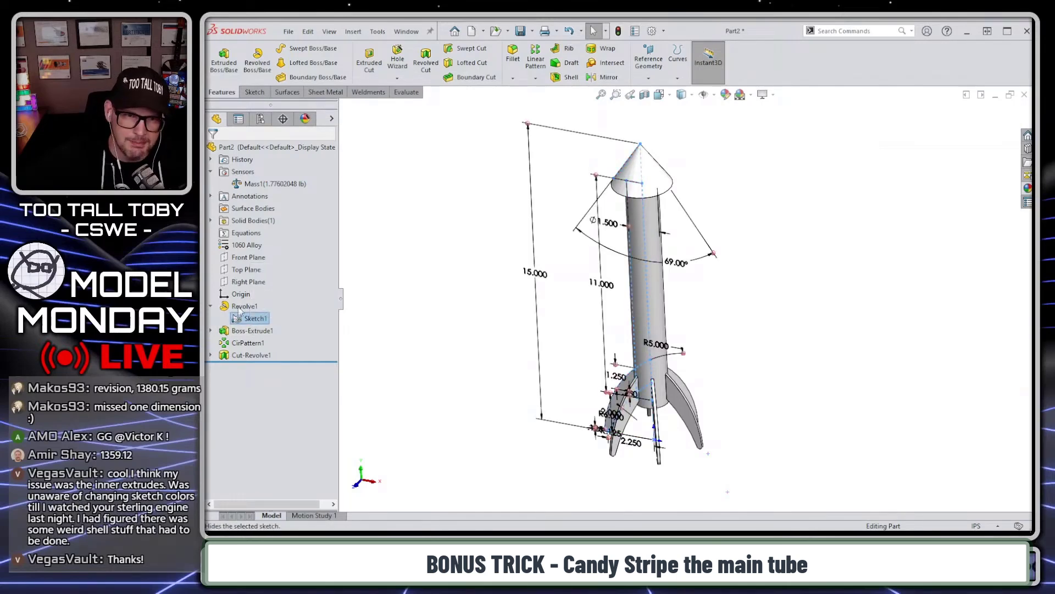
left_click(440, 302)
middle_click_drag(482, 377, 471, 338)
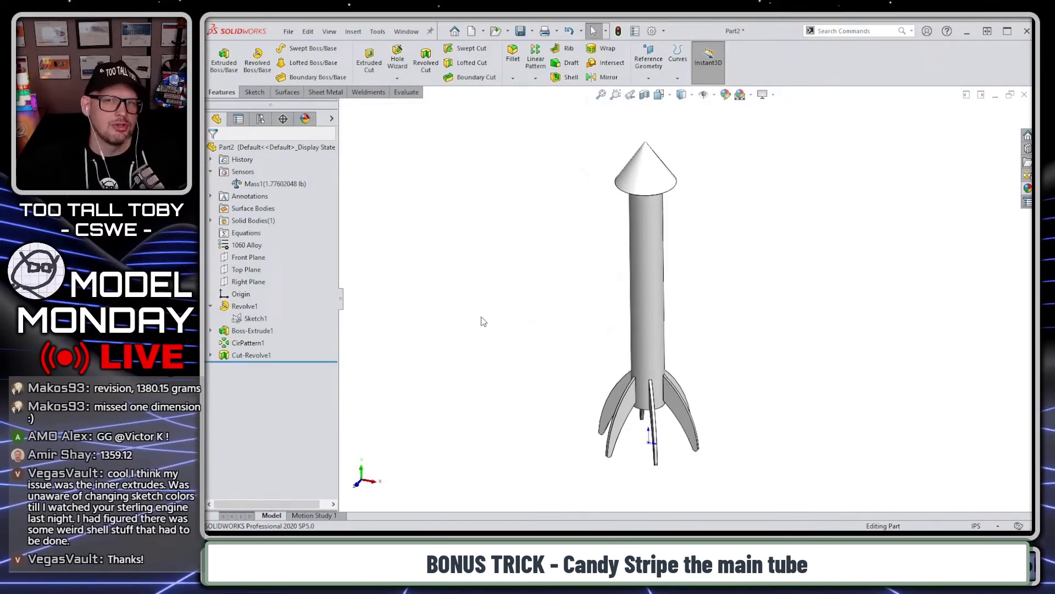
key("ctrl+1")
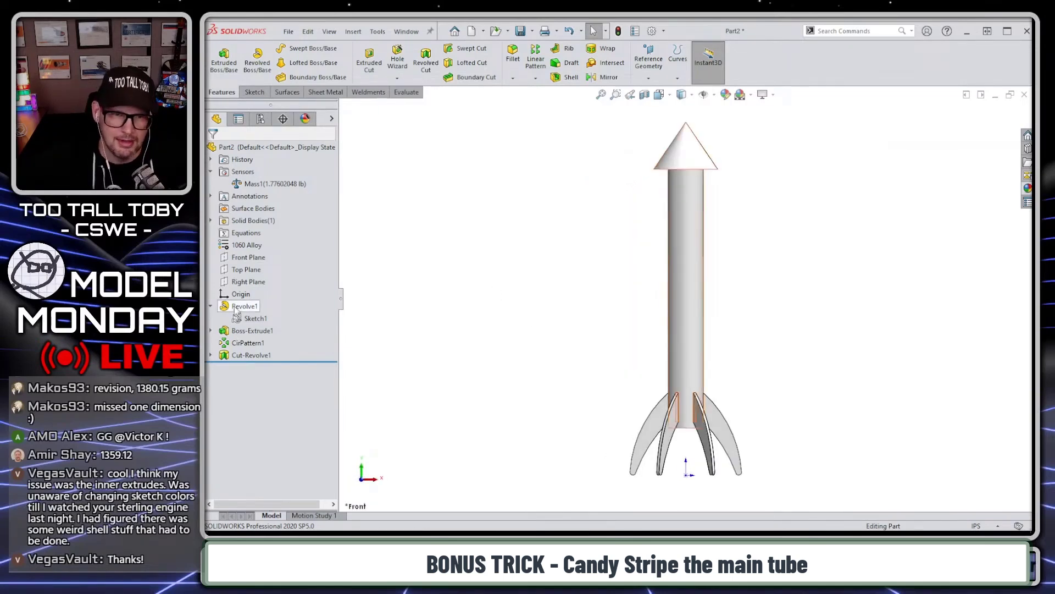
Sketch two parallel slanted lines across the tube on the Front Plane
left_click(247, 256)
left_click(246, 227)
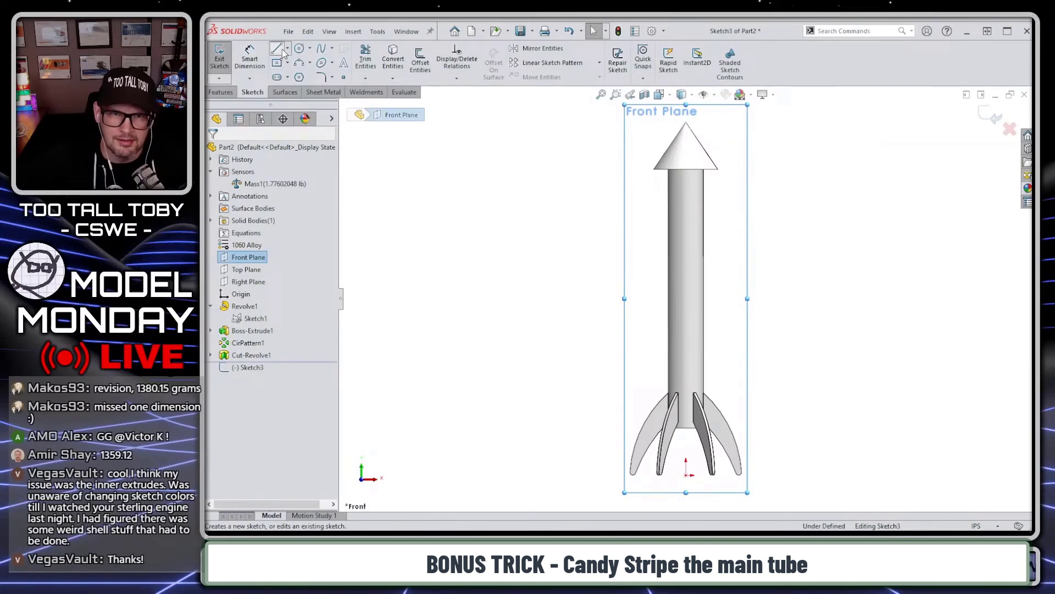
left_click(276, 48)
left_click_drag(580, 237, 768, 352)
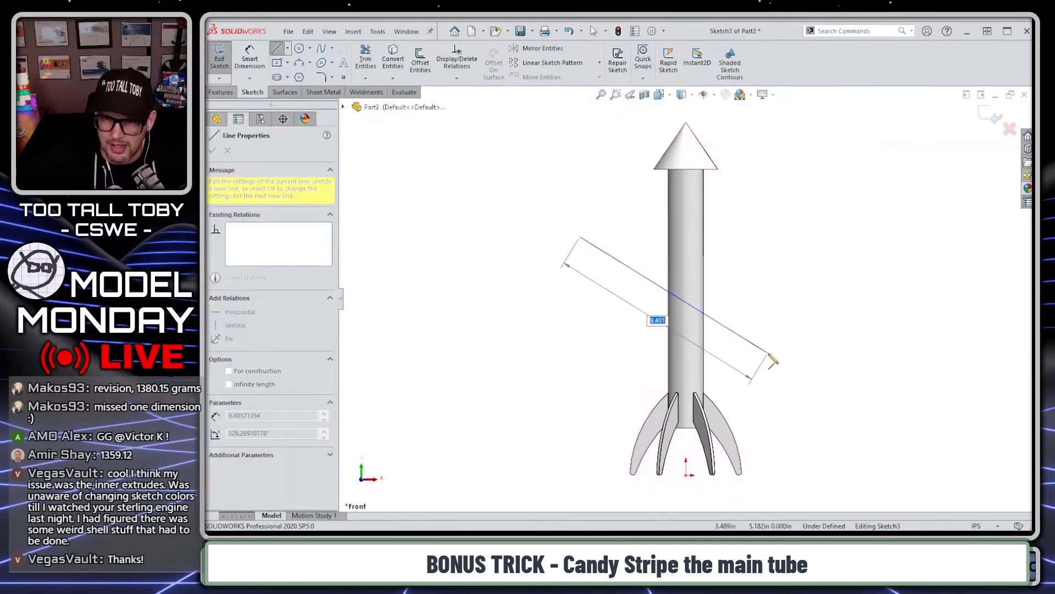
left_click(580, 236)
left_click(598, 189)
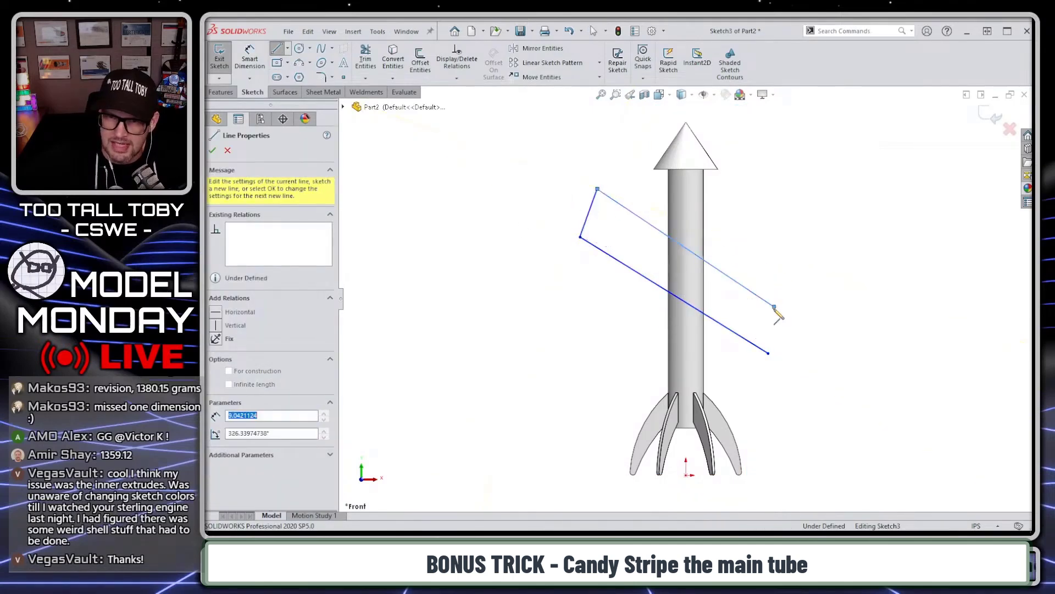
left_click(775, 307)
key("Escape")
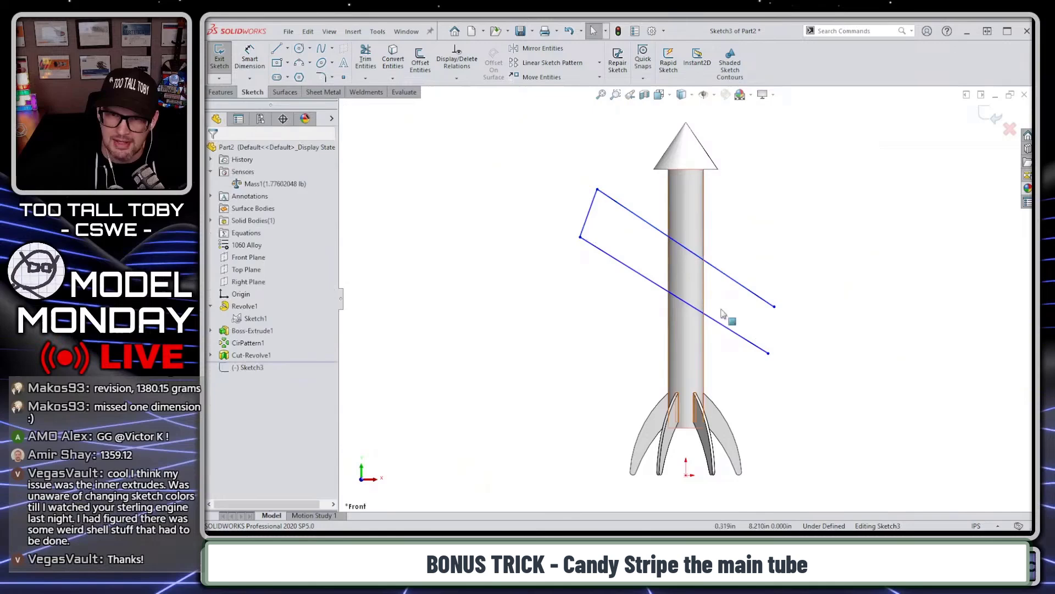
Split the main tube face with the slanted-line sketch as Split Line1
left_click(354, 32)
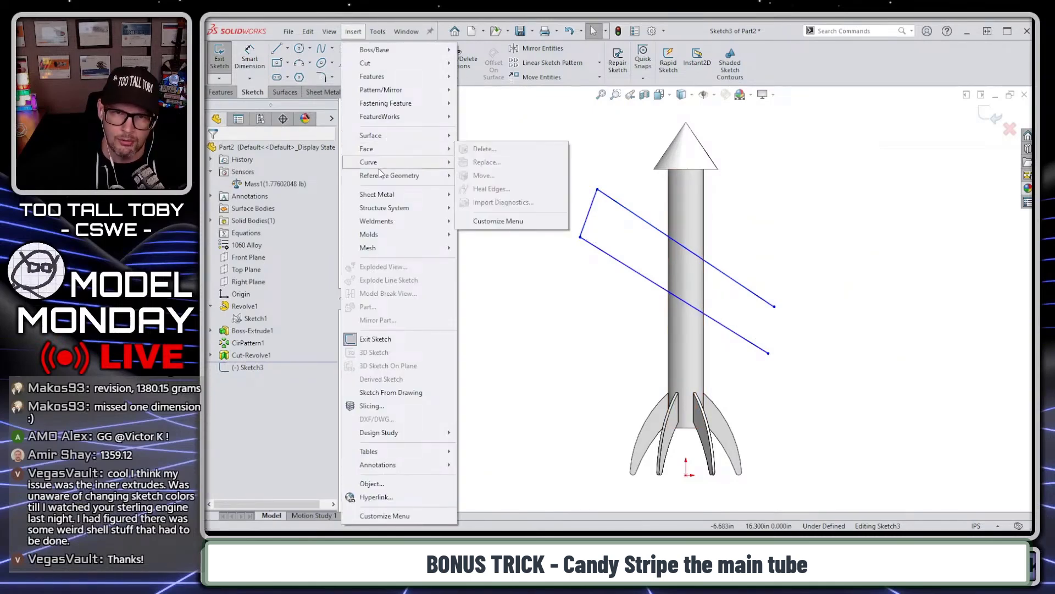
mouse_move(369, 162)
left_click(487, 161)
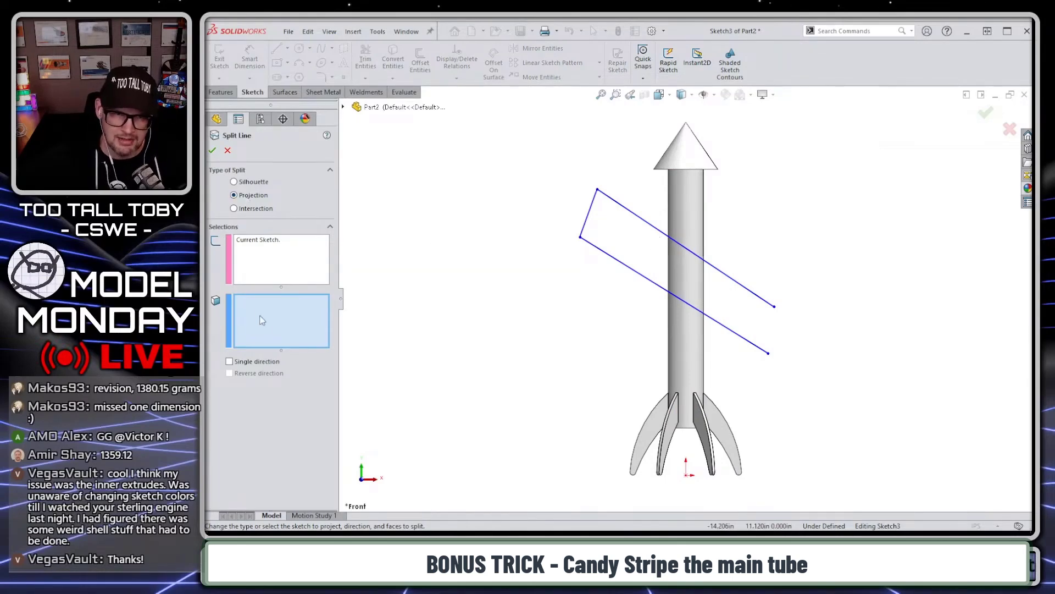
left_click(696, 212)
left_click(985, 113)
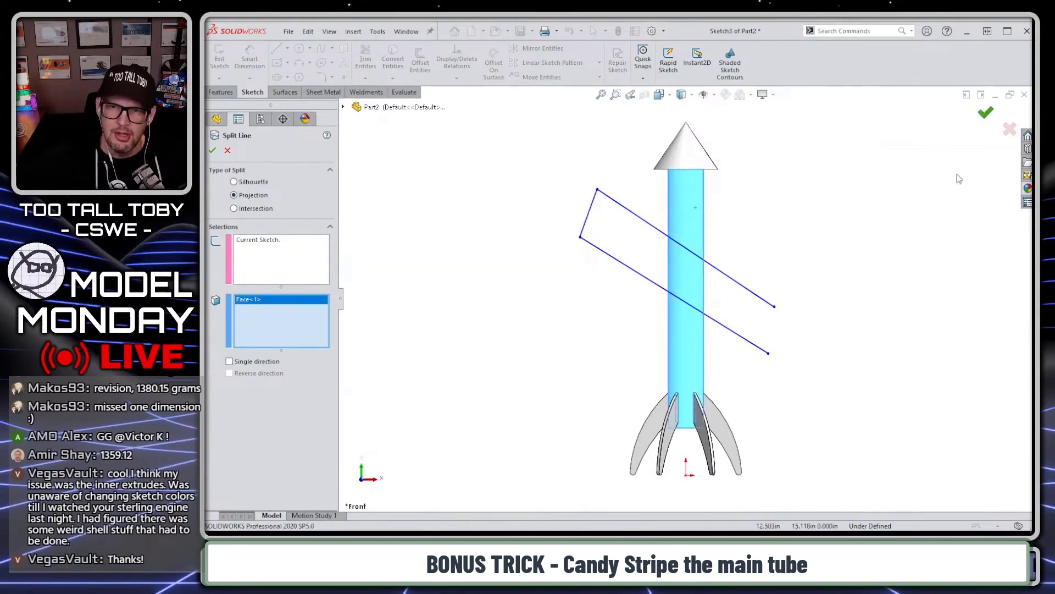
Inspect the upper, middle stripe and lower split faces from tilted views
left_click(685, 228)
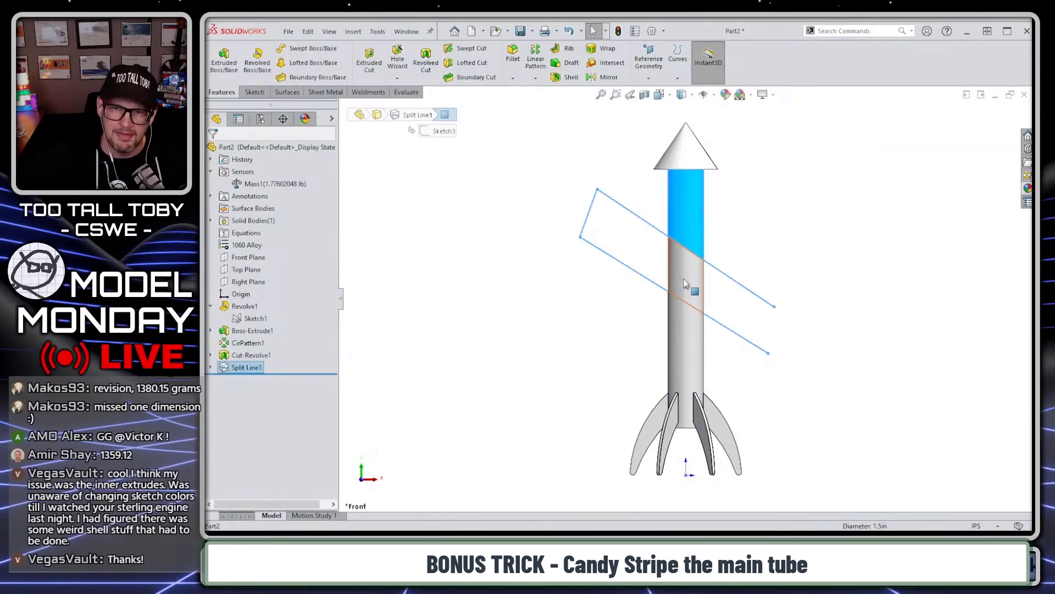
left_click(685, 283)
left_click(677, 360)
middle_click_drag(677, 359, 693, 335)
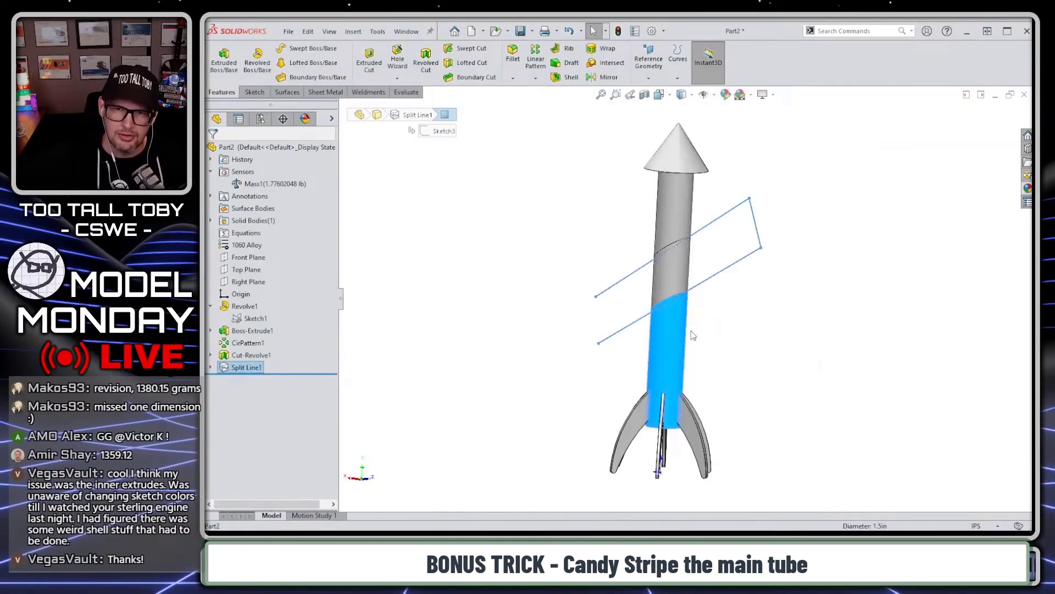
left_click(666, 281)
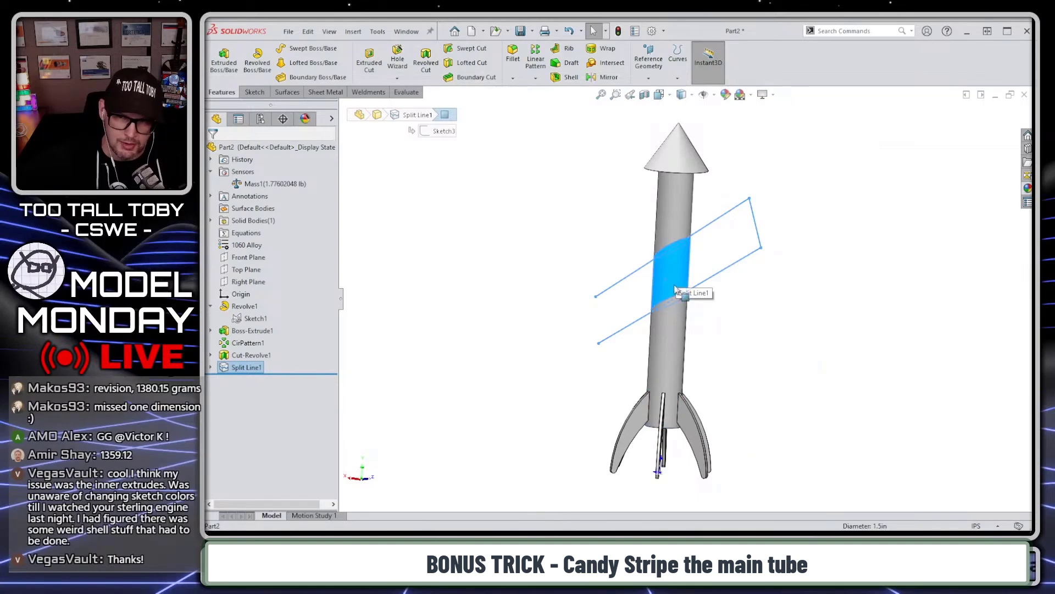
left_click(681, 229)
left_click(679, 283)
left_click(671, 351)
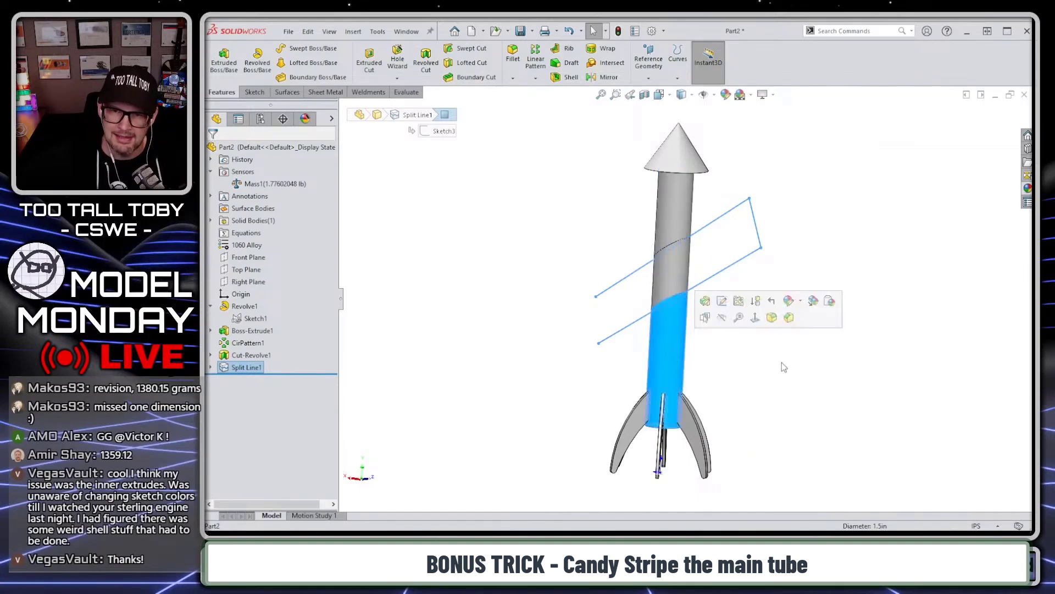
left_click(789, 395)
middle_click_drag(789, 396, 550, 363)
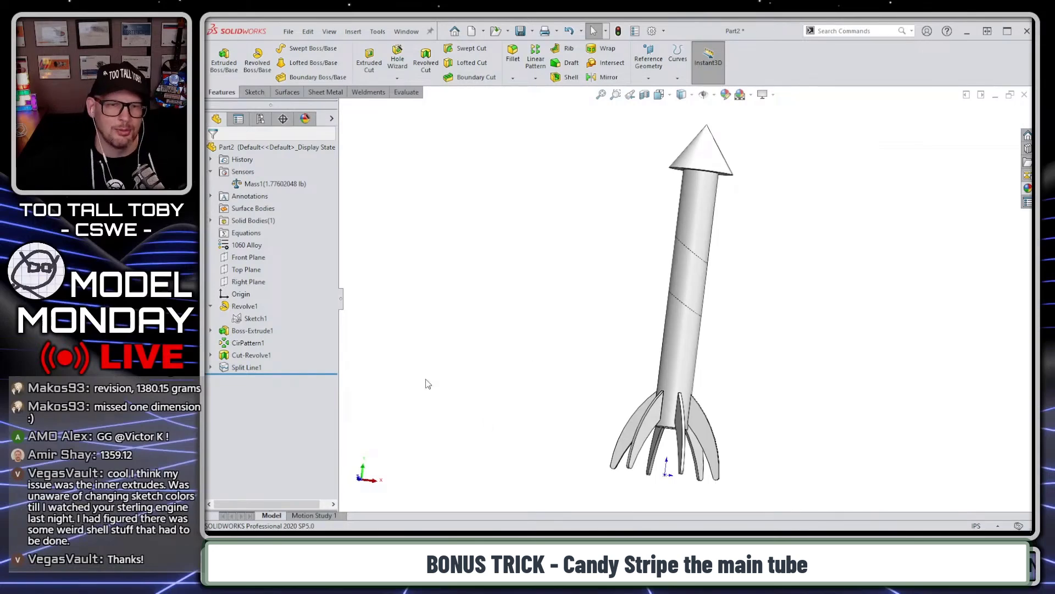
Delete Split Line1 and roll the model back to before the fins
left_click(263, 368)
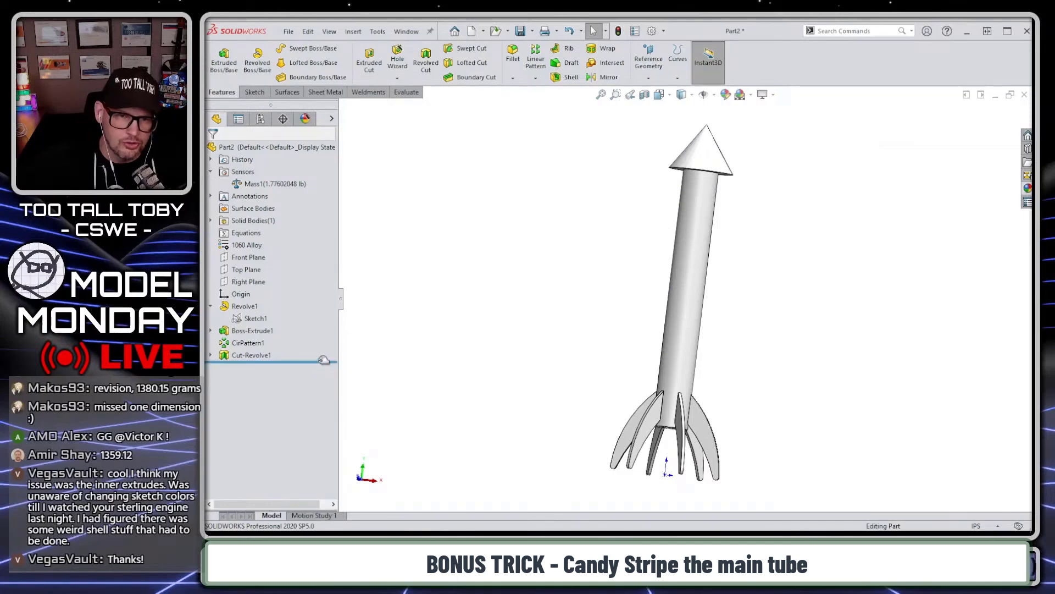
left_click_drag(324, 360, 317, 324)
middle_click_drag(572, 255, 709, 333)
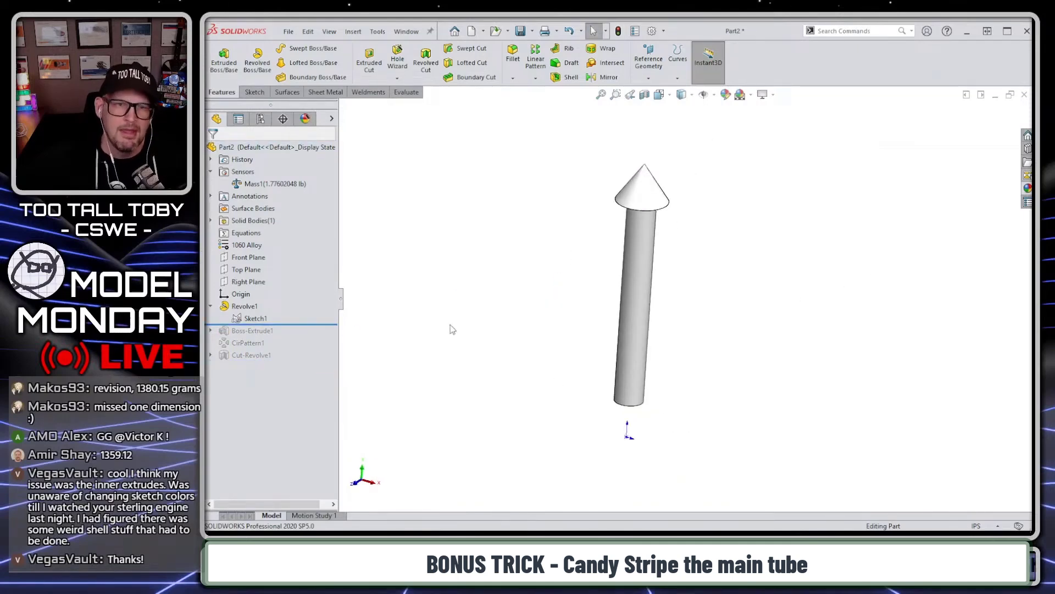
Sketch a vertical line on Front Plane from the origin to the cone tip
left_click(251, 257)
left_click(263, 234)
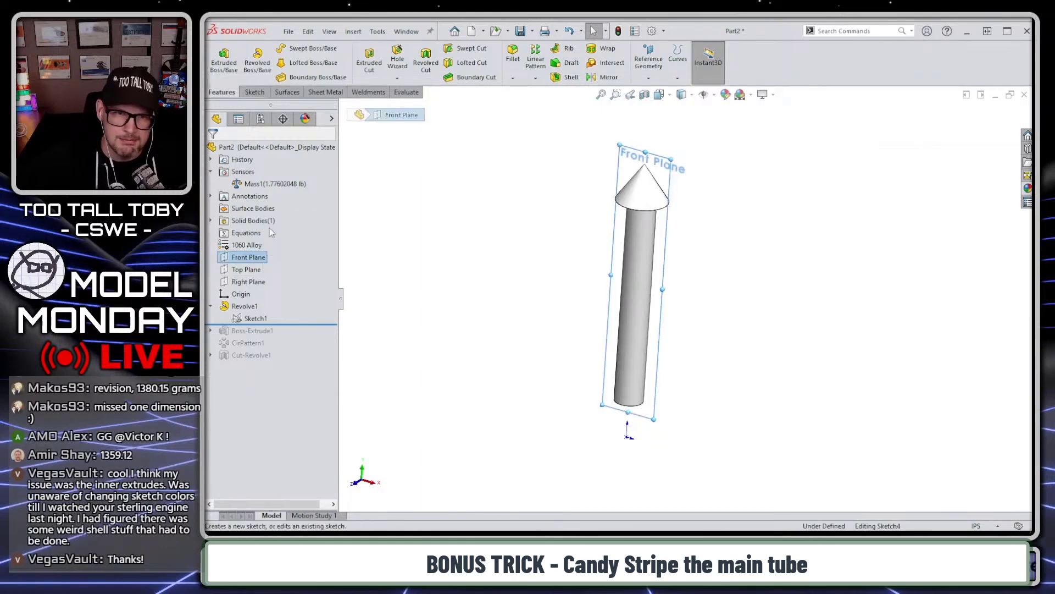
key("s")
left_click(402, 257)
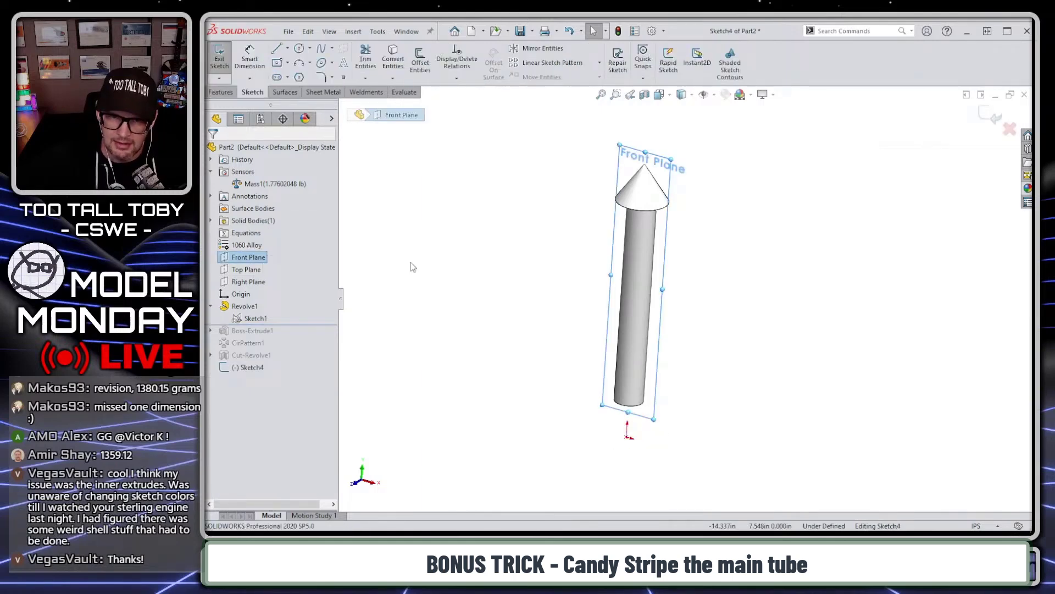
left_click(627, 438)
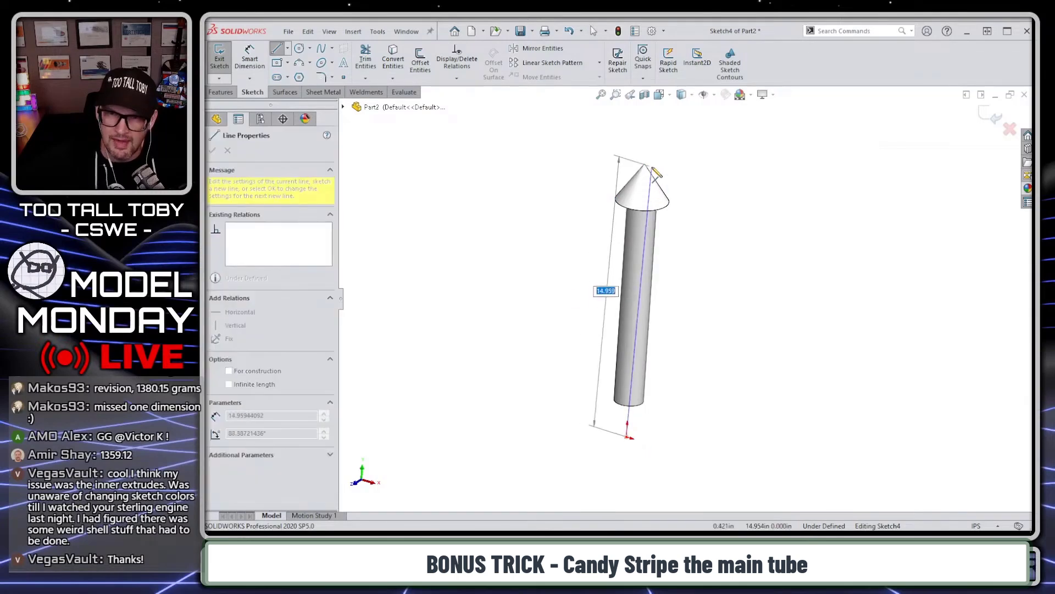
left_click(644, 165)
key("Escape")
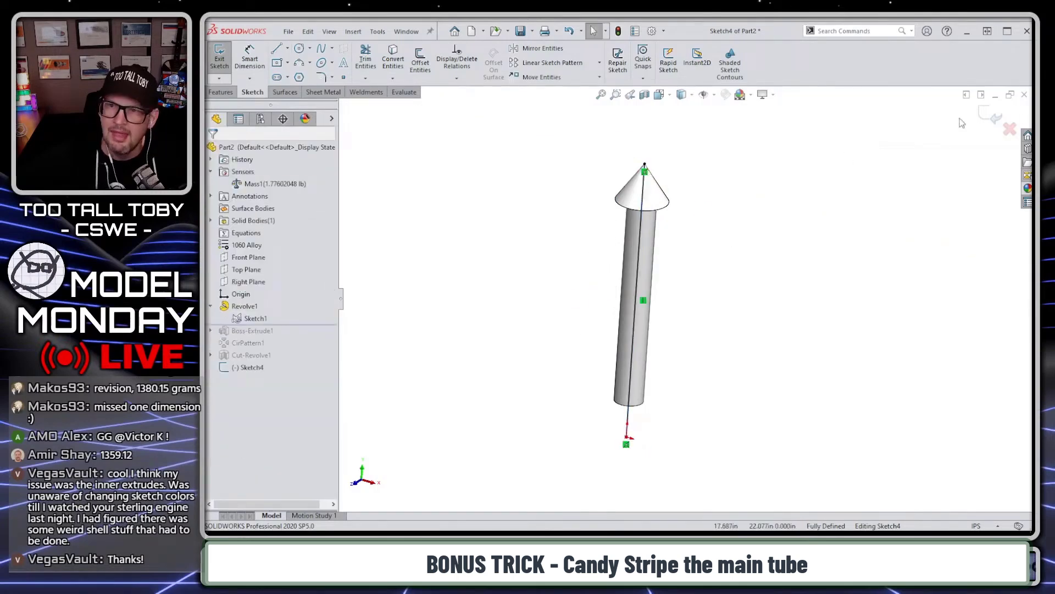
left_click(995, 115)
Sketch a line outward from the origin on Top Plane
left_click(235, 270)
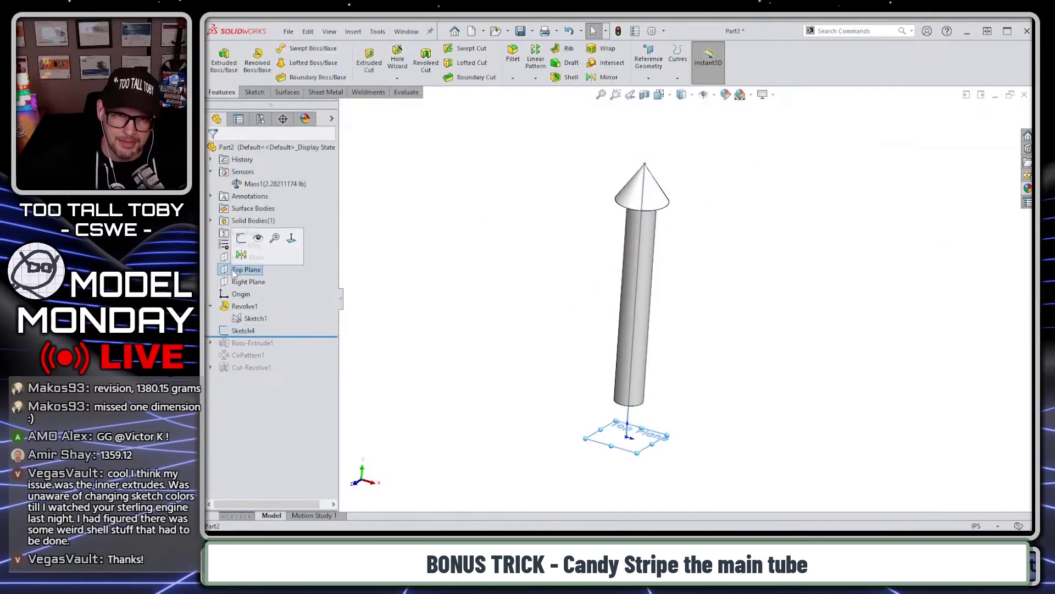
left_click(241, 237)
key("s")
left_click(496, 303)
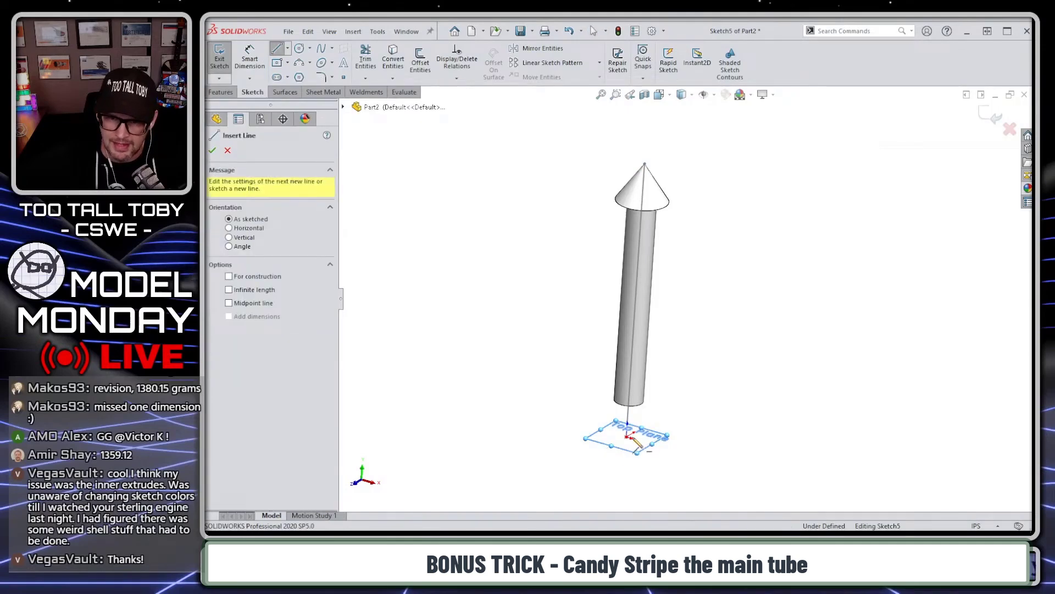
left_click(627, 437)
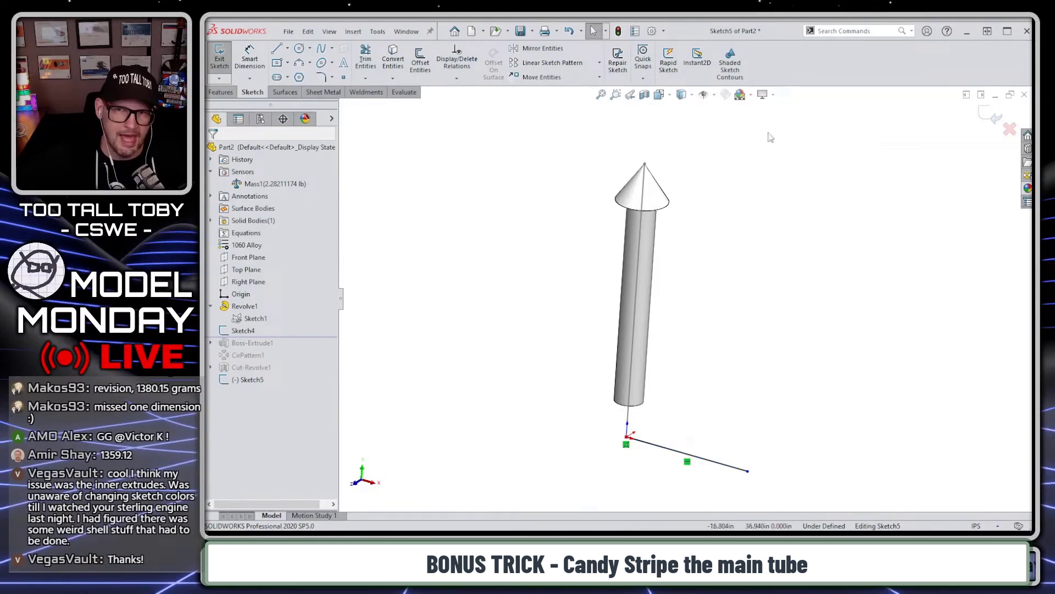
left_click(996, 115)
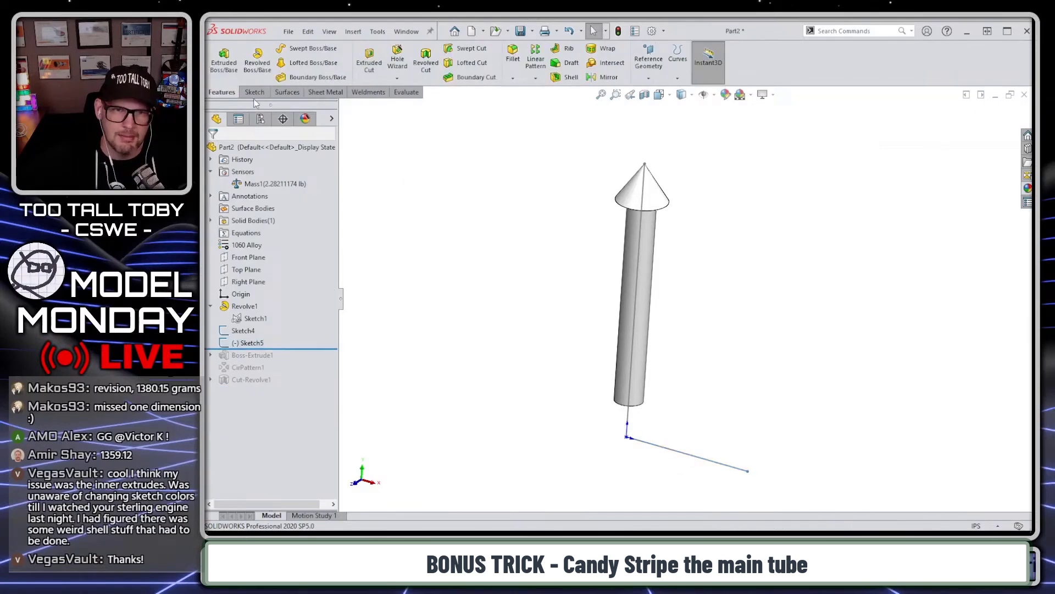
Start a Swept Surface with Sketch5 as profile and Sketch4 as path
left_click(287, 92)
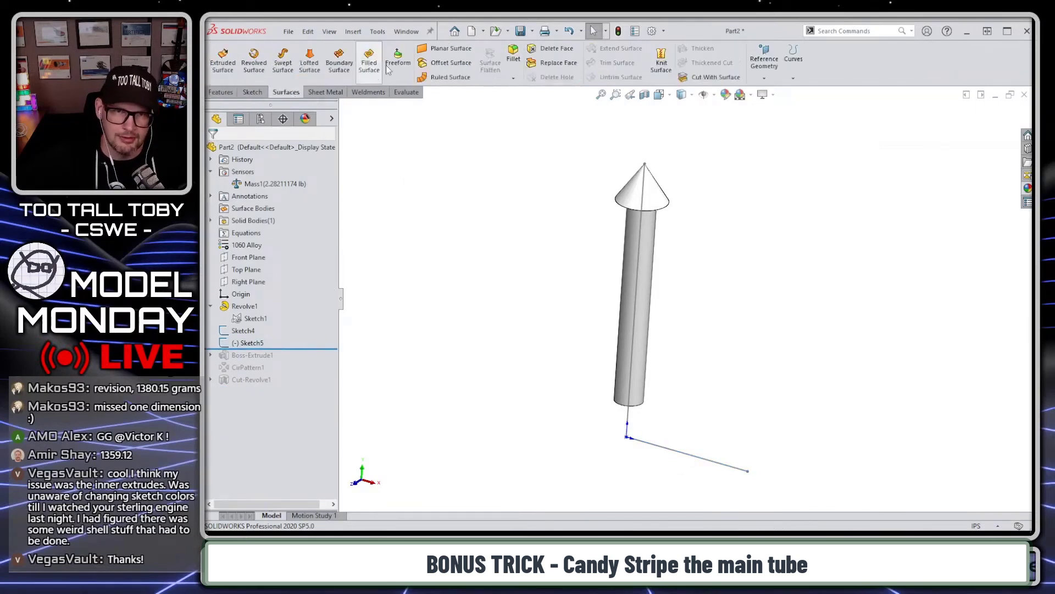
left_click(283, 61)
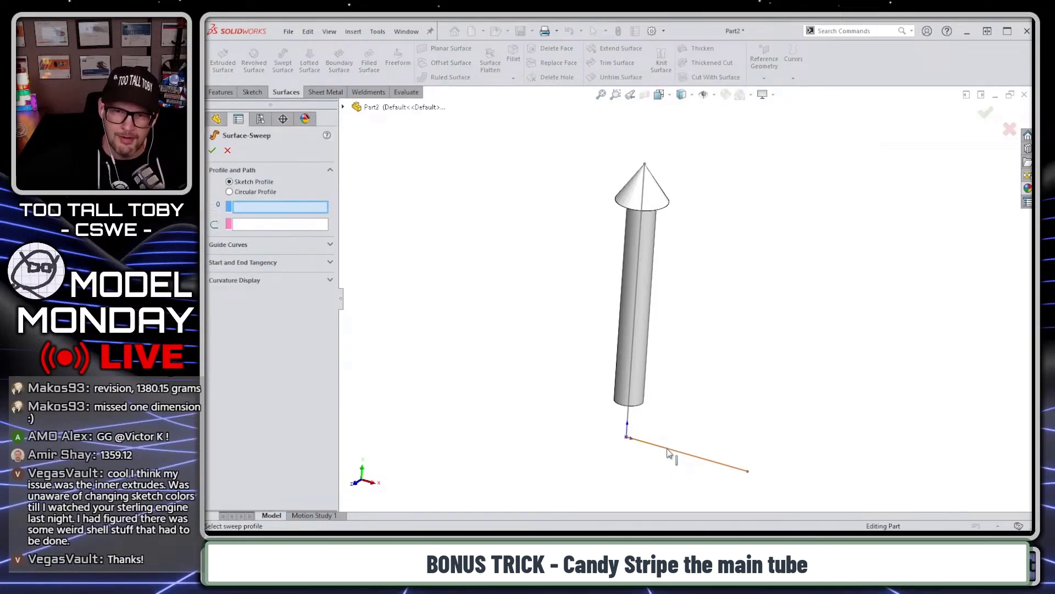
left_click(669, 453)
left_click(637, 344)
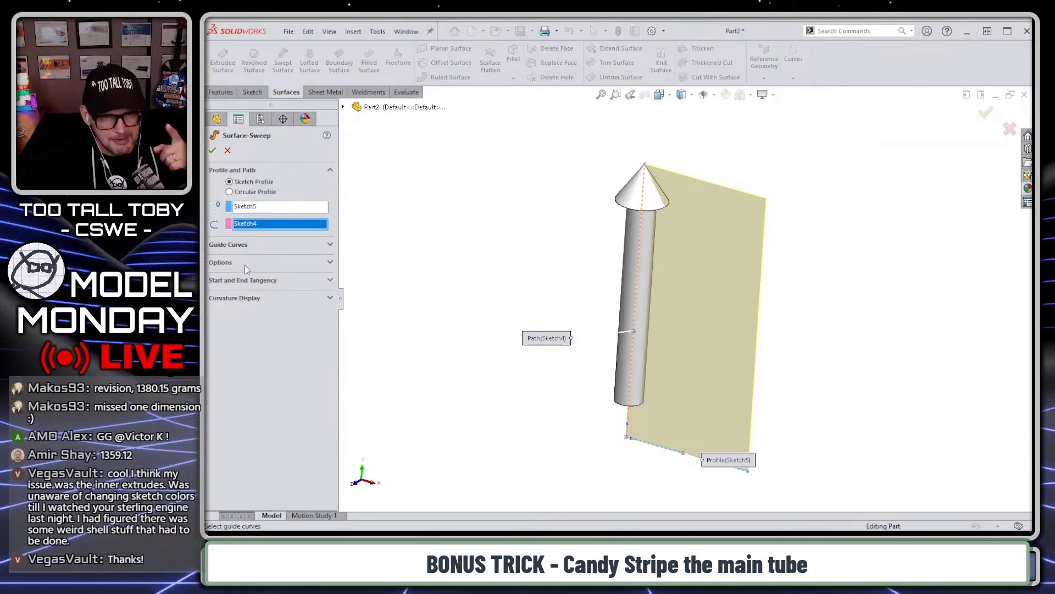
Give the sweep a specified profile twist of 4 revolutions and accept it
left_click(263, 263)
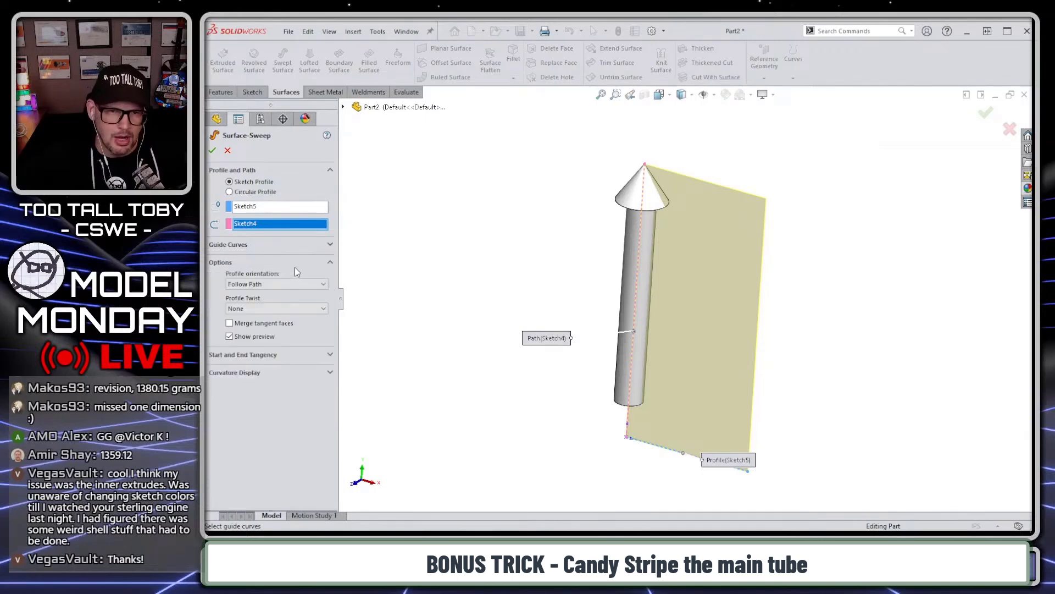
left_click(263, 284)
left_click(250, 309)
left_click(250, 309)
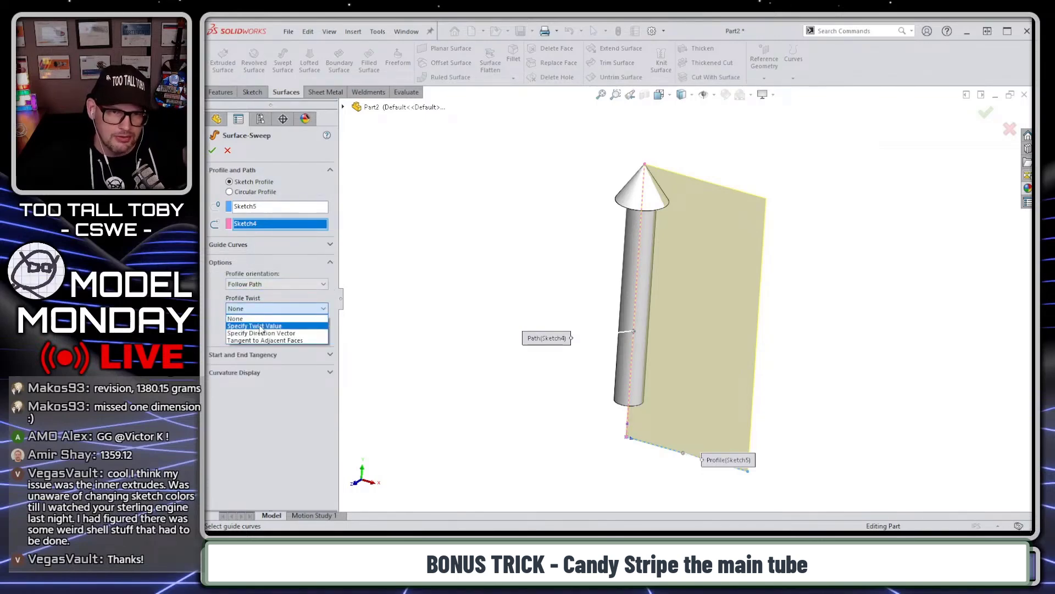
left_click(261, 326)
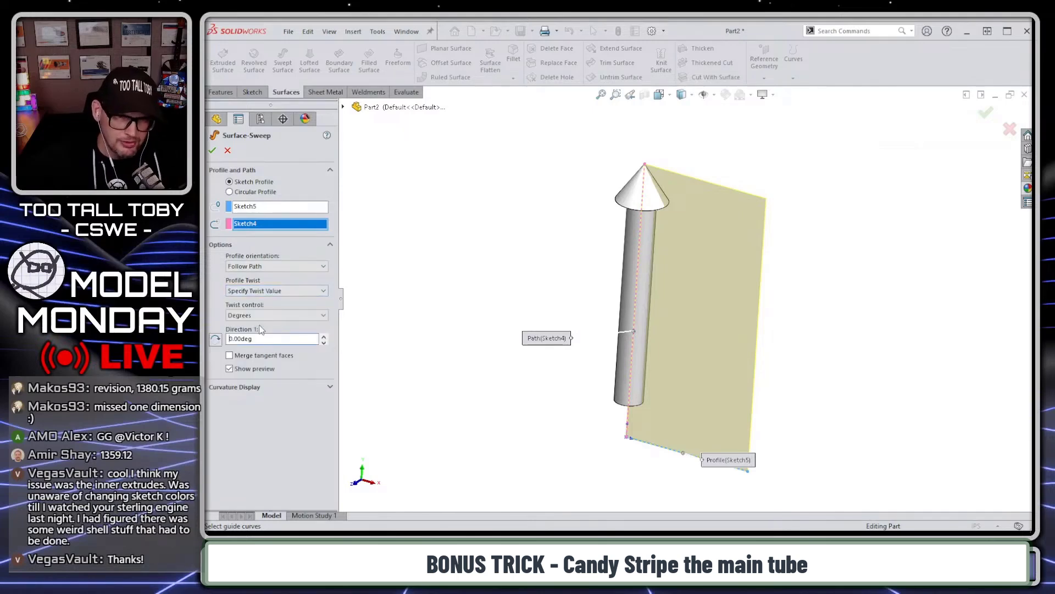
left_click(271, 316)
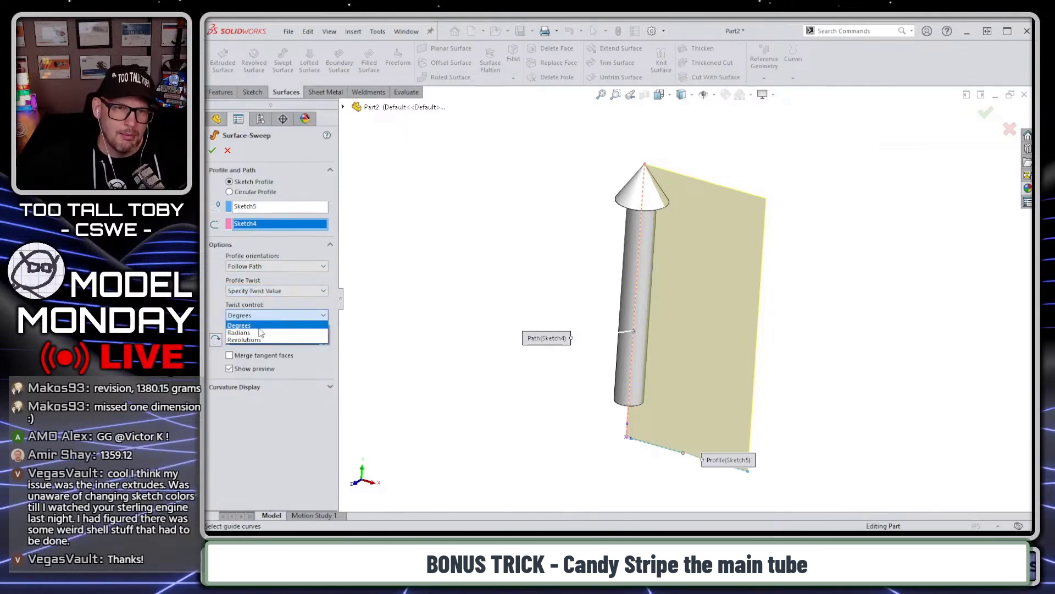
left_click(262, 341)
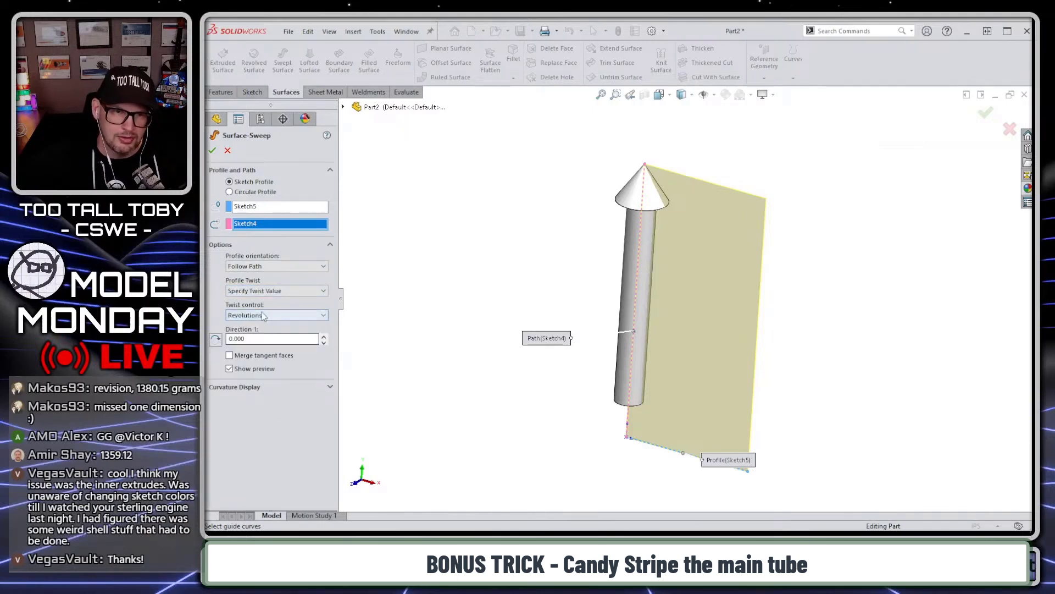
left_click(256, 339)
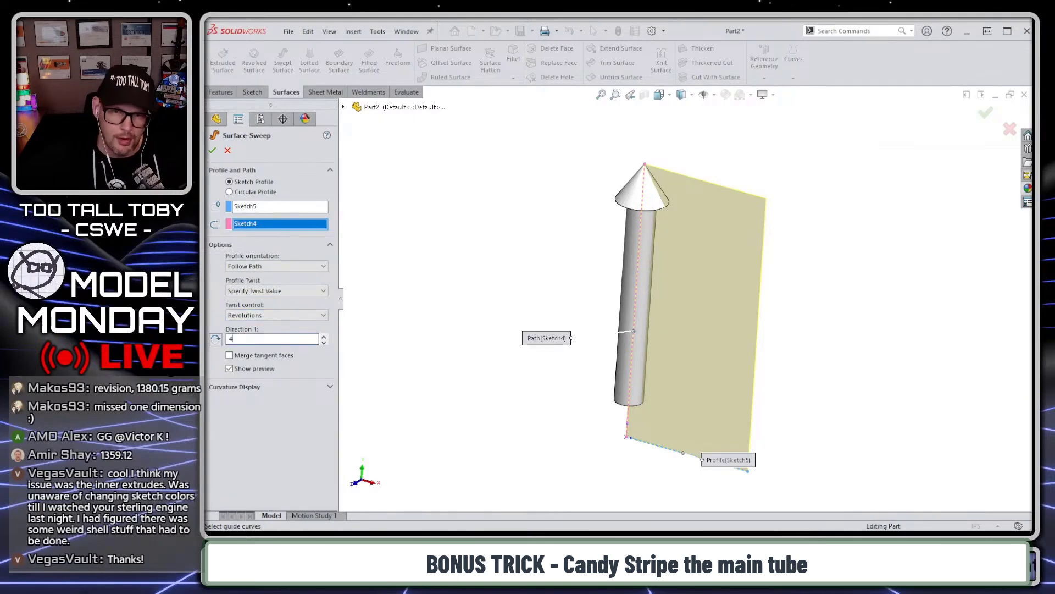
key("Return")
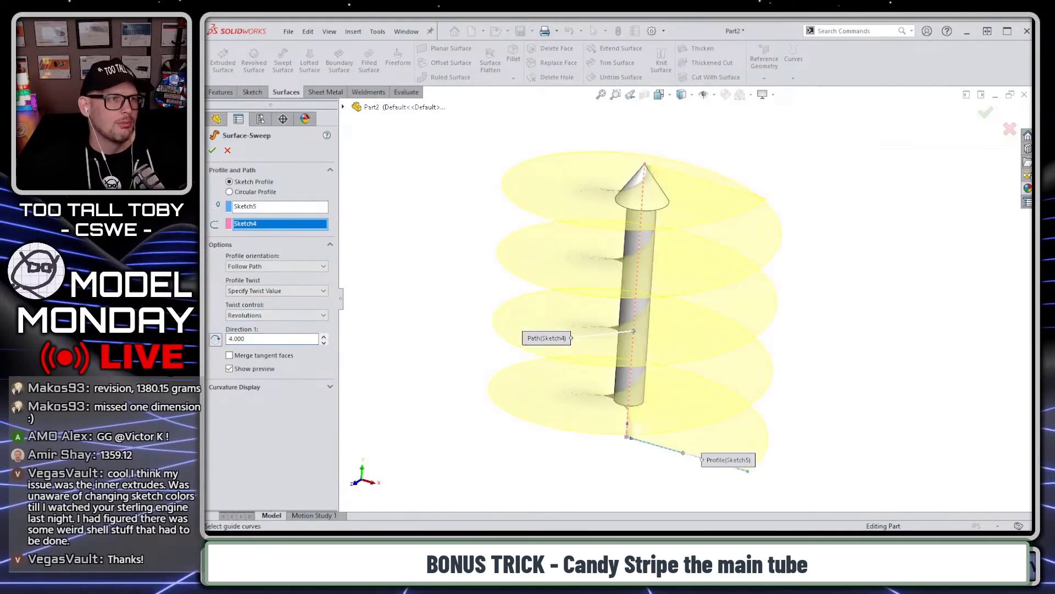
key("Return")
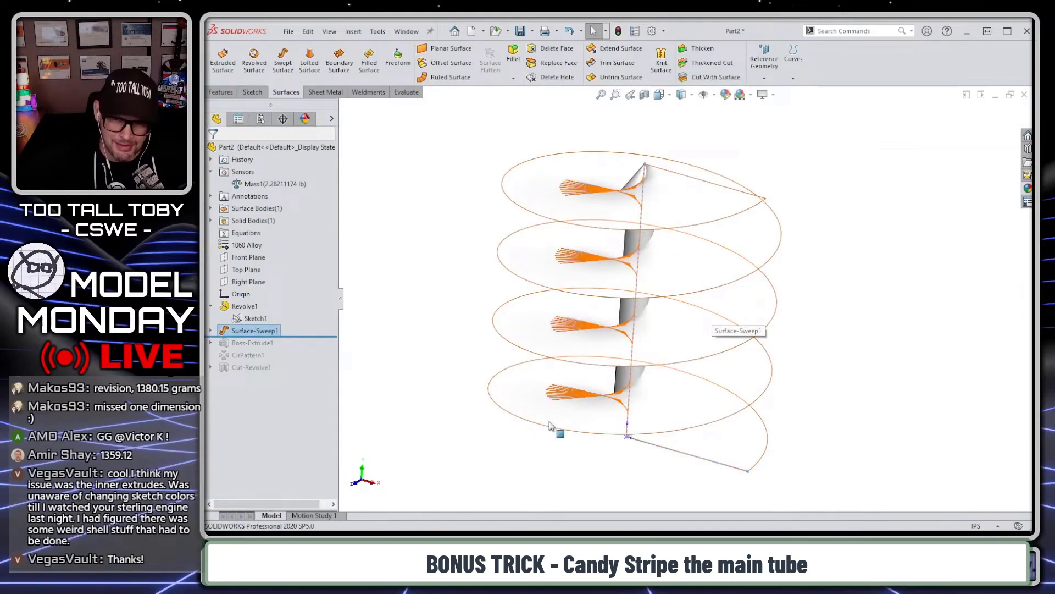
Return to the front view and select the main tube face
left_click(455, 302)
key("ctrl+1")
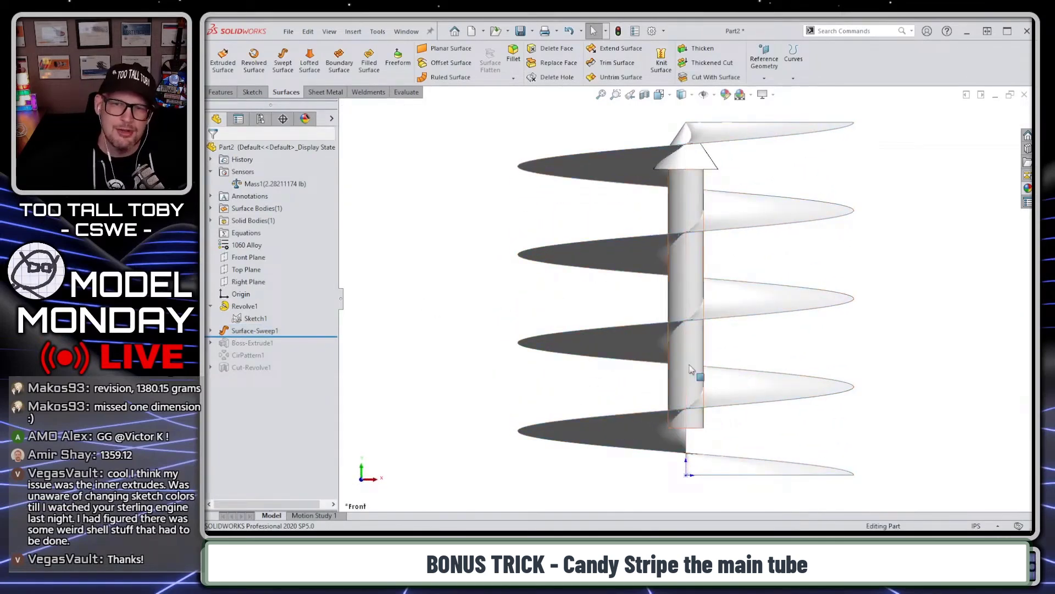
left_click(686, 365)
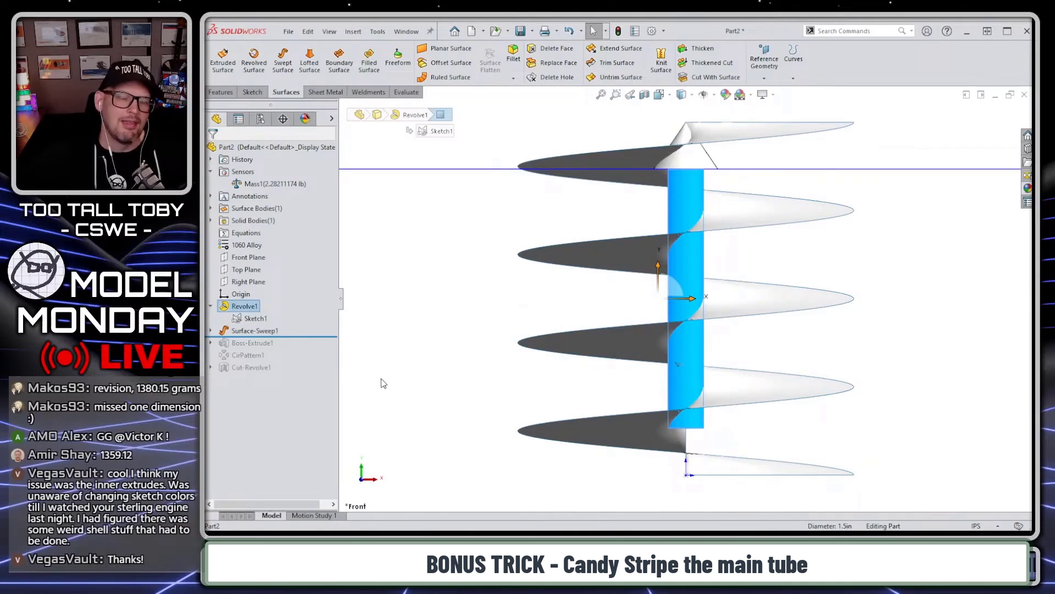
left_click(890, 266)
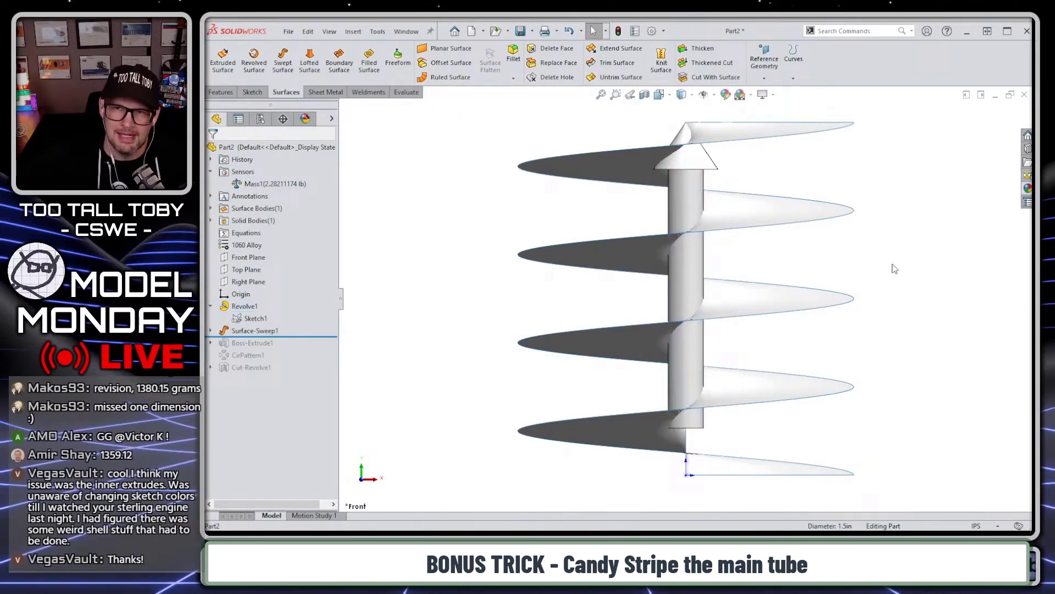
left_click(793, 55)
left_click(806, 92)
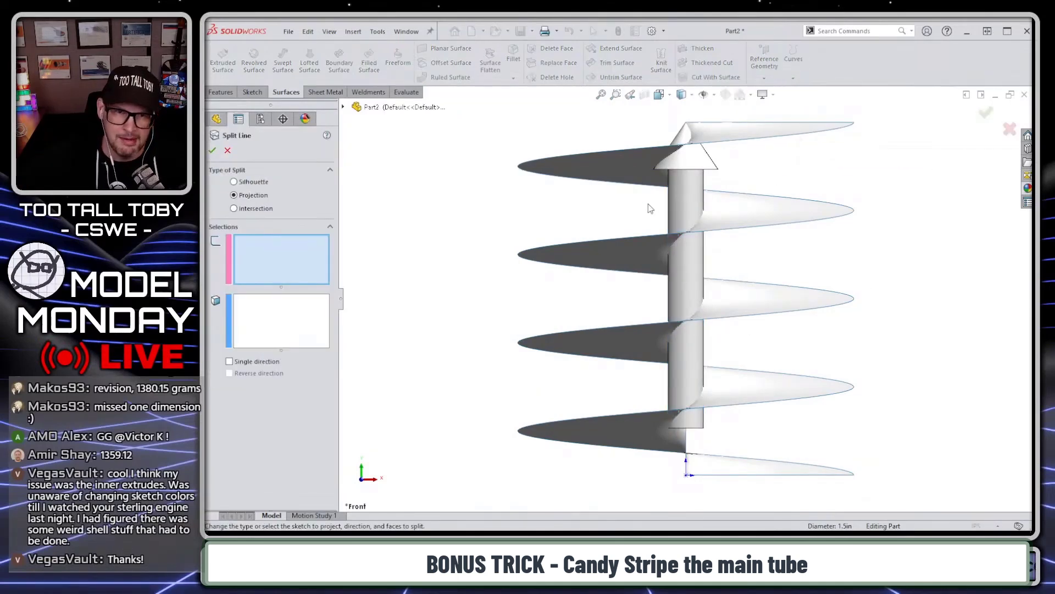
left_click(234, 209)
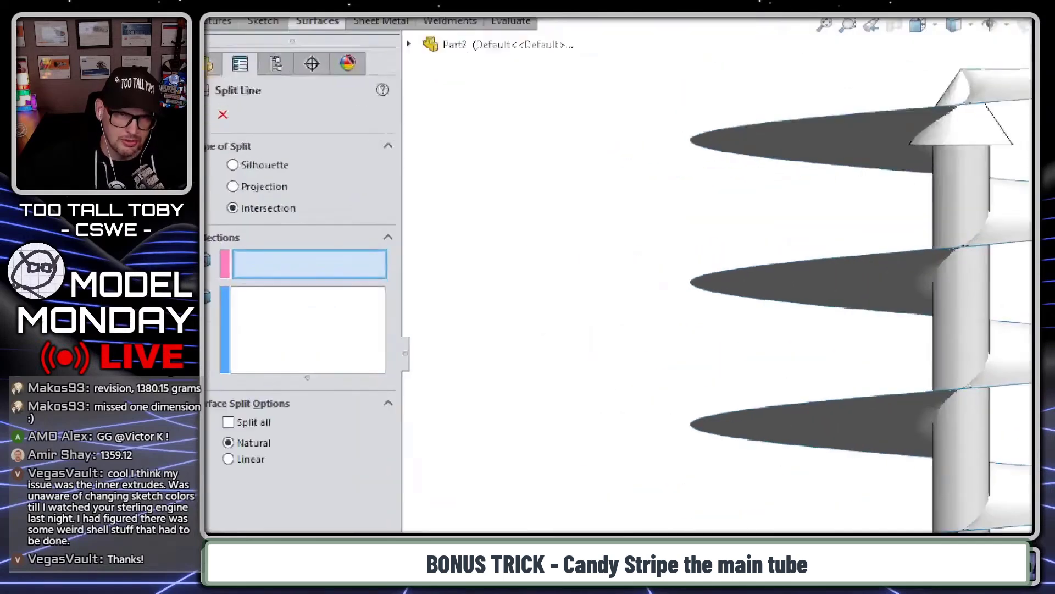
left_click_drag(485, 224, 329, 224)
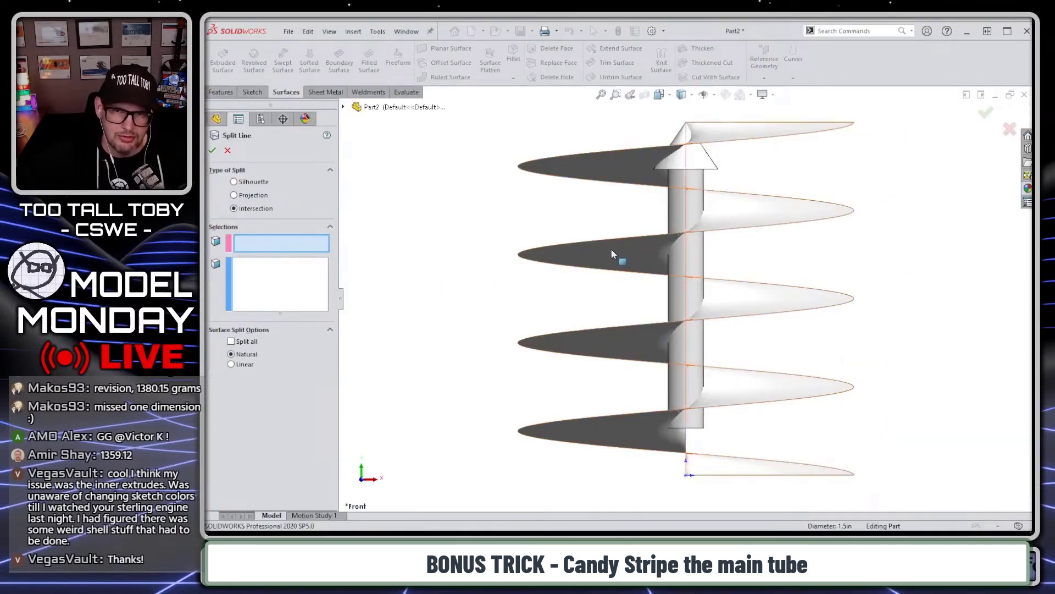
left_click(611, 249)
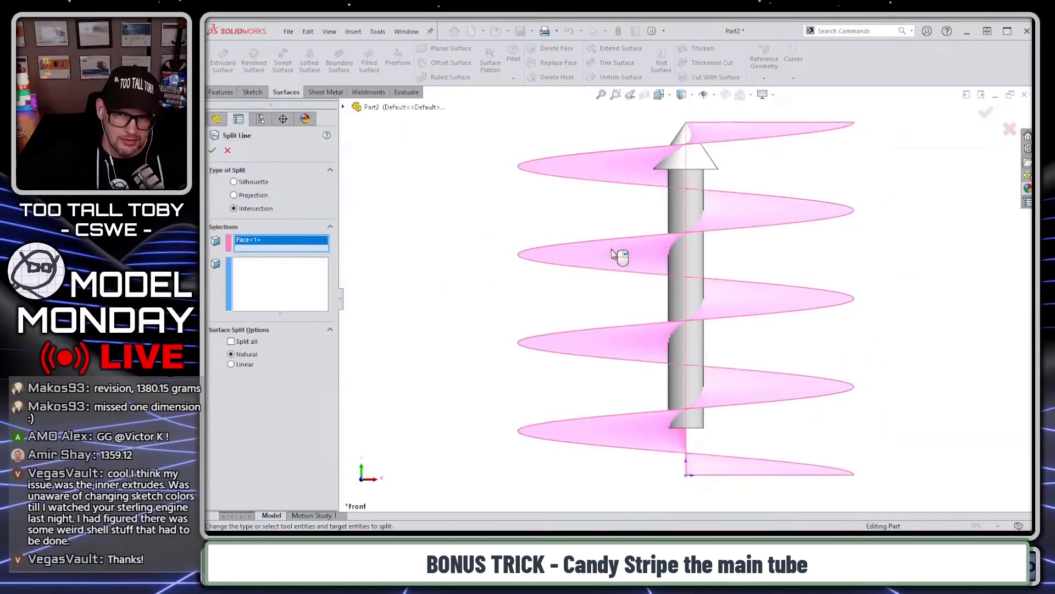
left_click(697, 265)
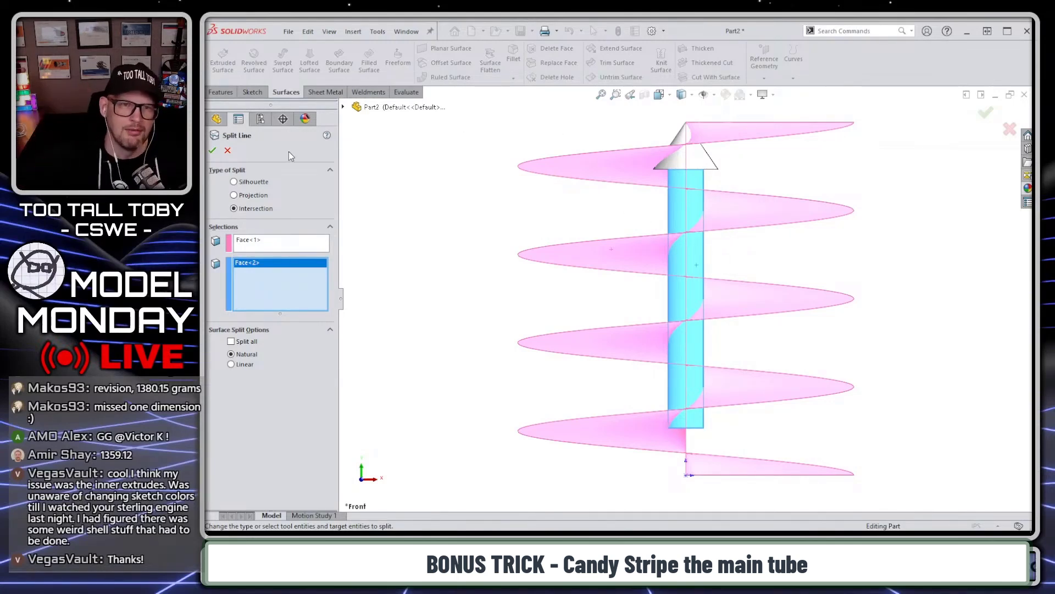
left_click(228, 150)
middle_click_drag(532, 306, 861, 391)
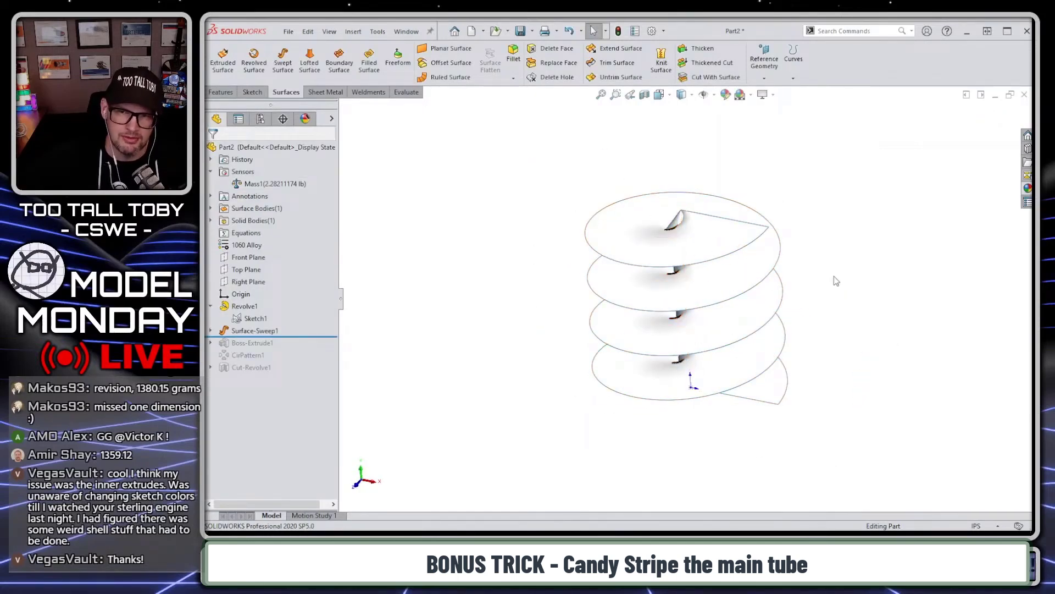
Copy Surface-Sweep1 with Move/Copy, translating 7.5 in along Y and rotating 180°
left_click(353, 31)
mouse_move(388, 81)
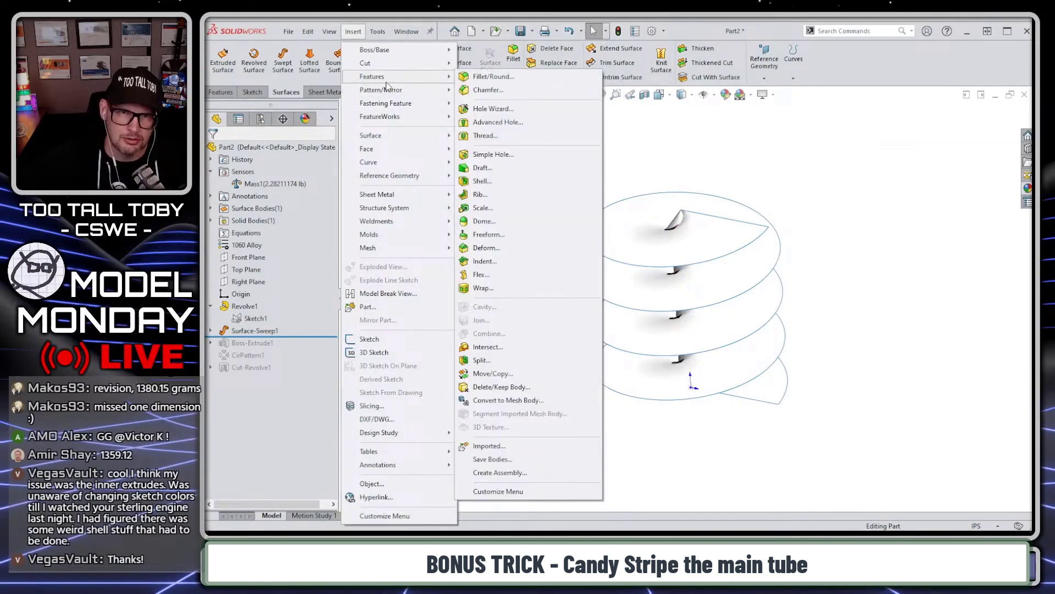
left_click(503, 373)
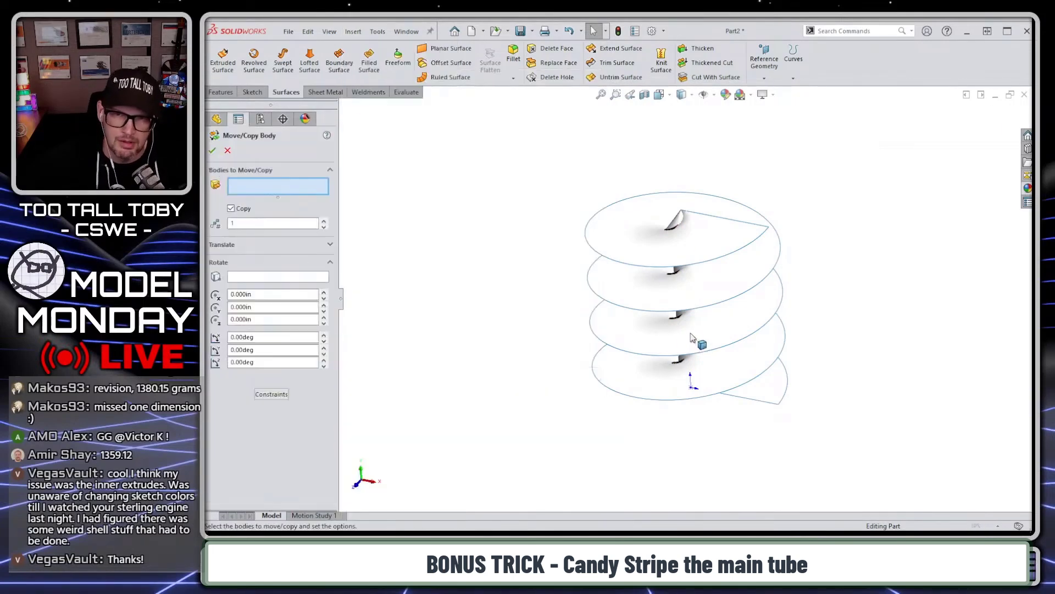
left_click(707, 239)
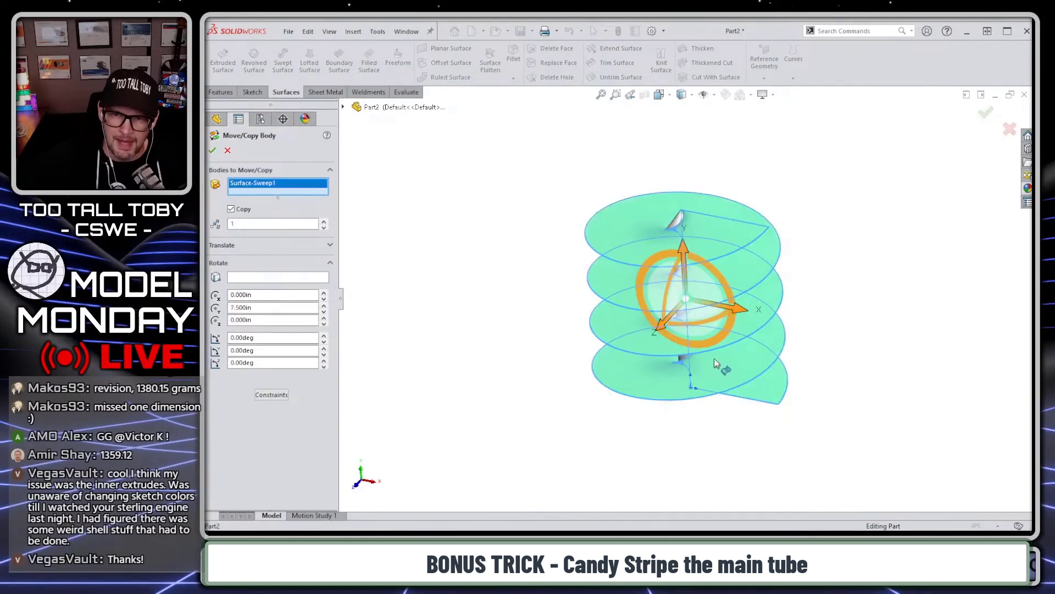
left_click_drag(710, 321, 591, 289)
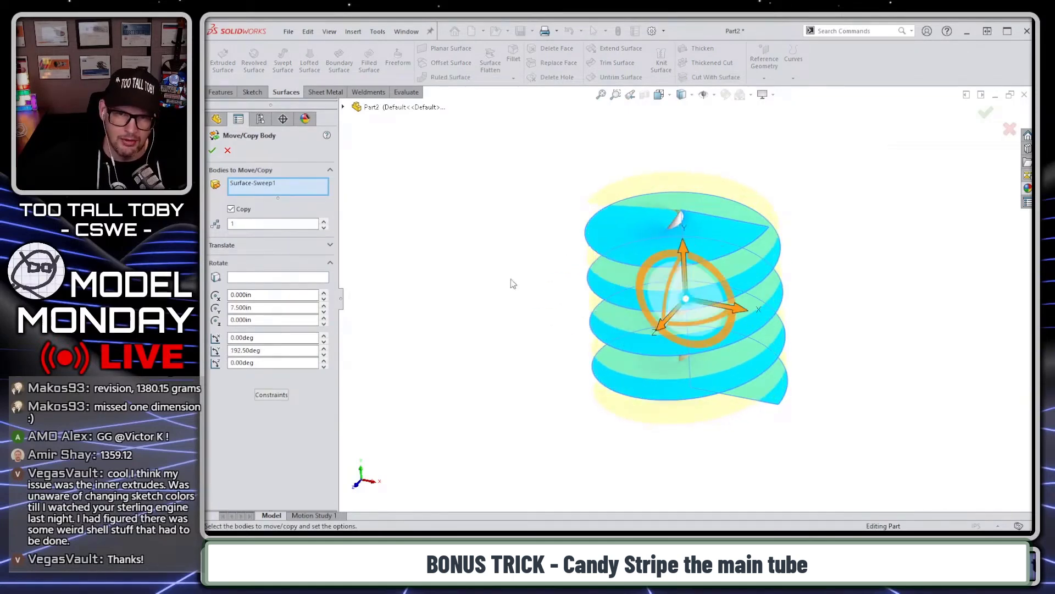
left_click(268, 350)
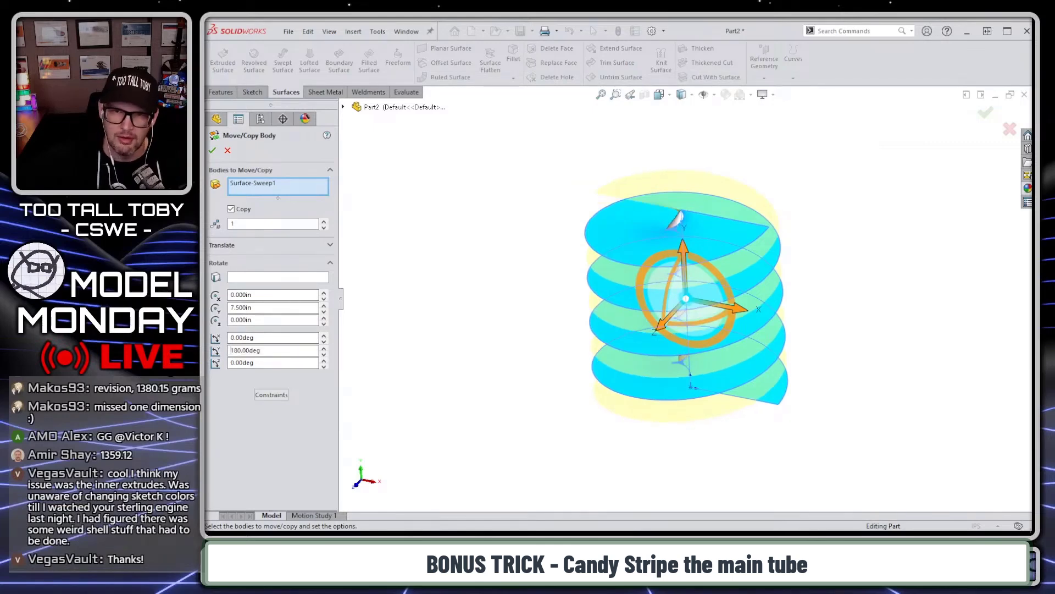
key("Return")
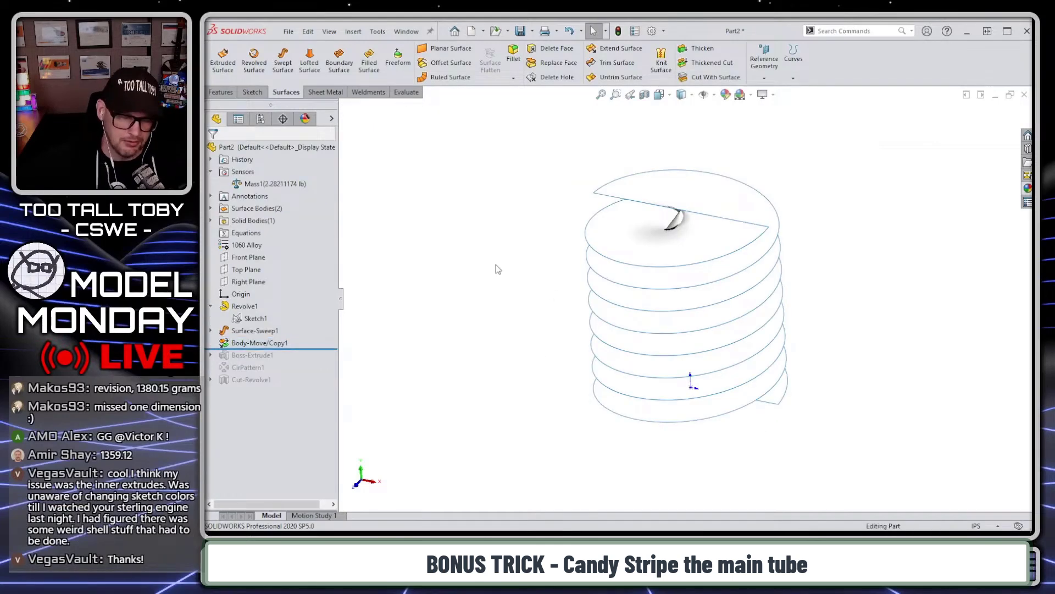
key("ctrl+1")
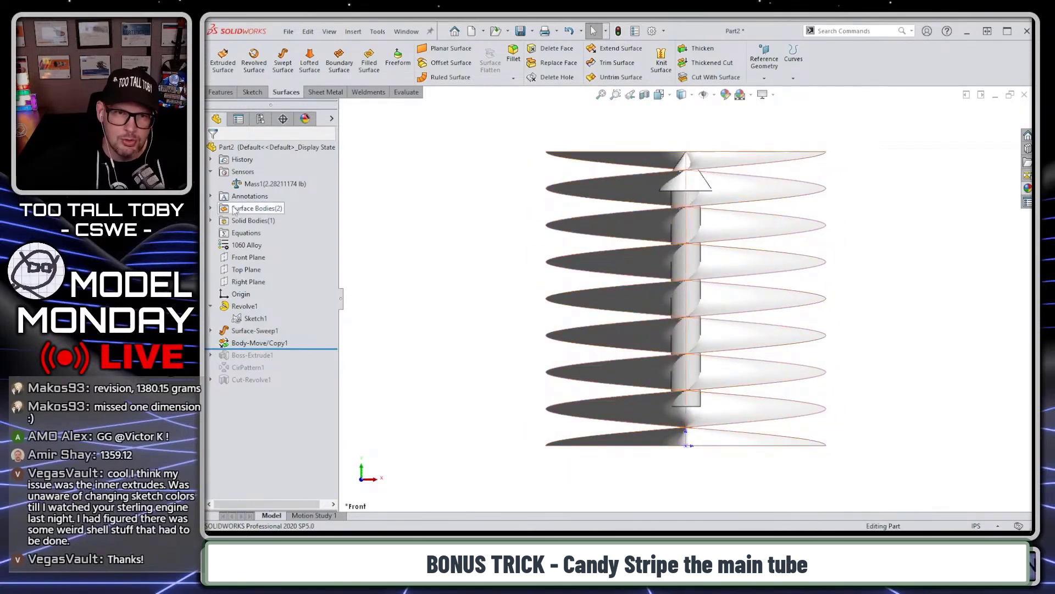
Start a Split Line by Intersection with both helical surfaces as splitting tools
left_click(211, 208)
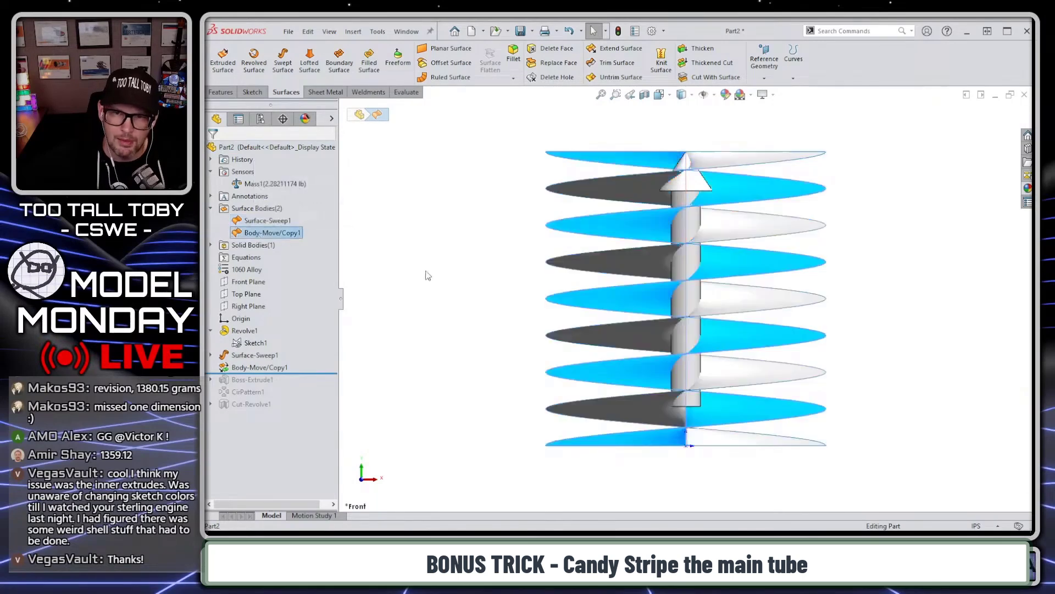
key("z")
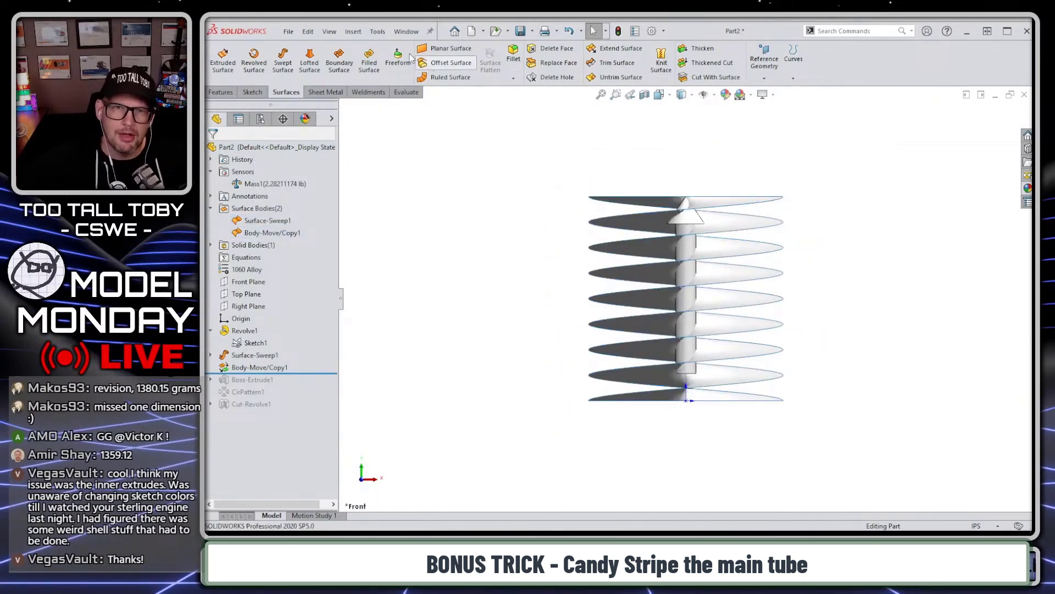
left_click(353, 32)
mouse_move(396, 162)
left_click(488, 165)
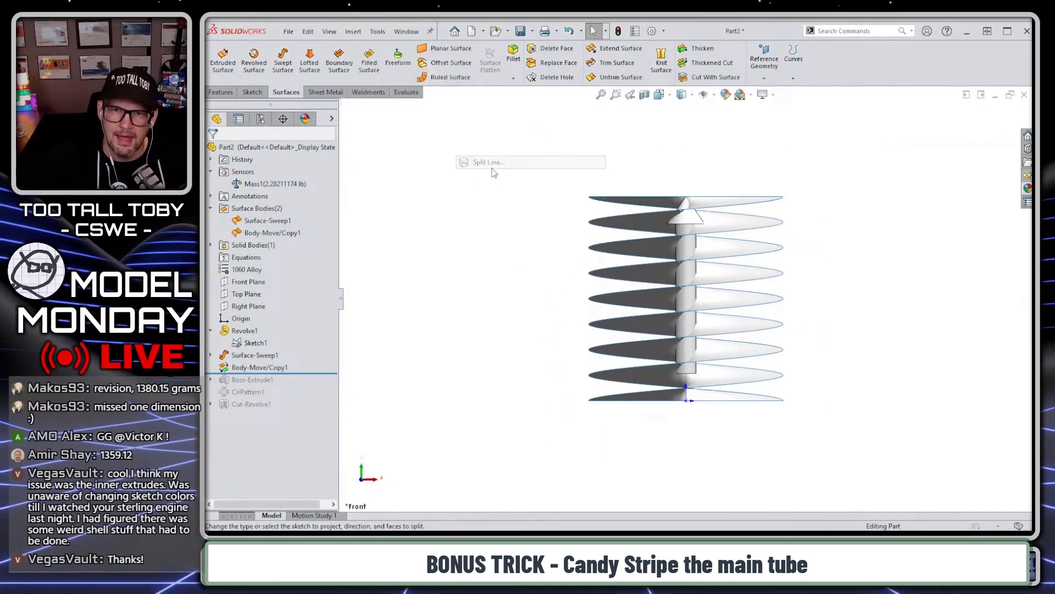
left_click(234, 208)
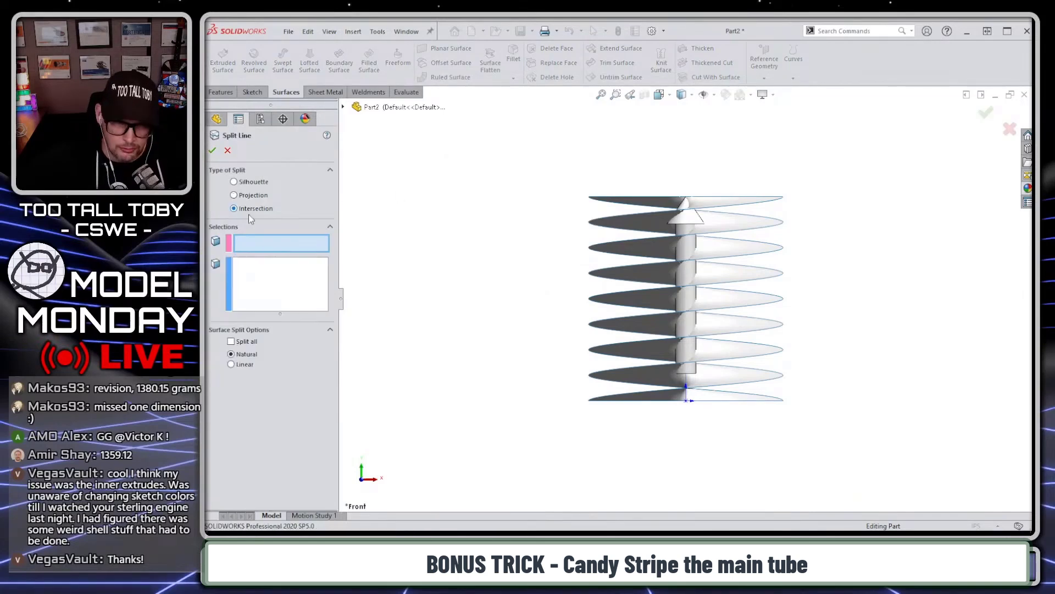
left_click(735, 206)
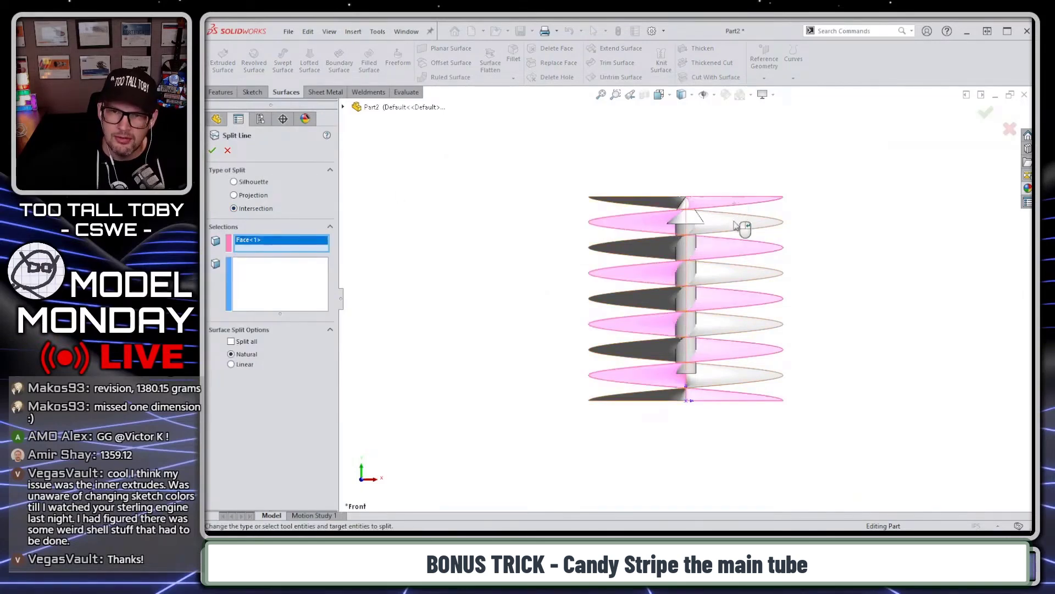
left_click(745, 228)
Choose the tube's cylindrical face as the face to split and confirm Split Line2
middle_click_drag(707, 262, 766, 213)
left_click(753, 216)
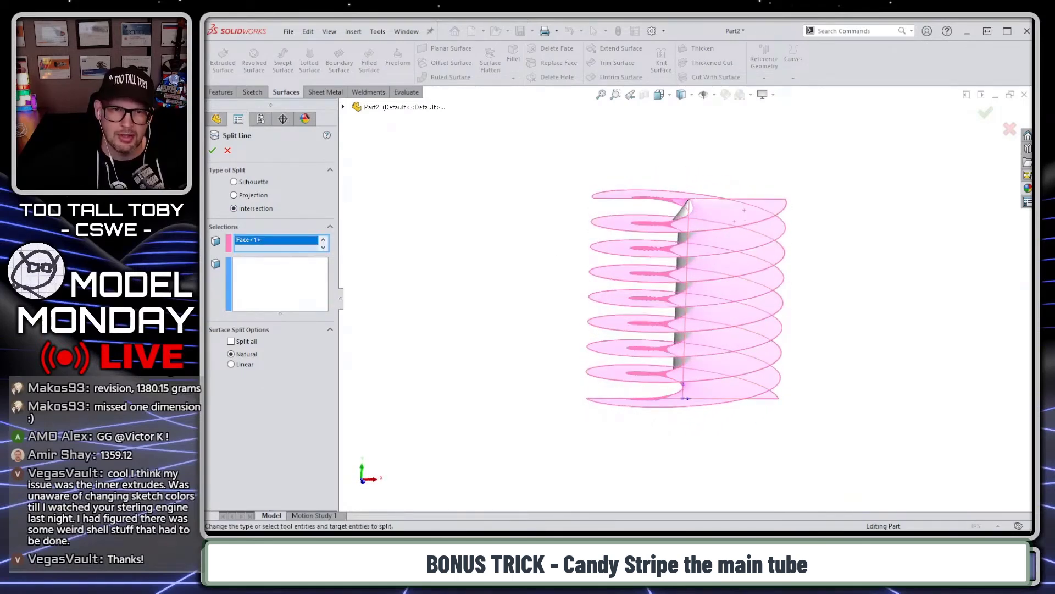
left_click(324, 240)
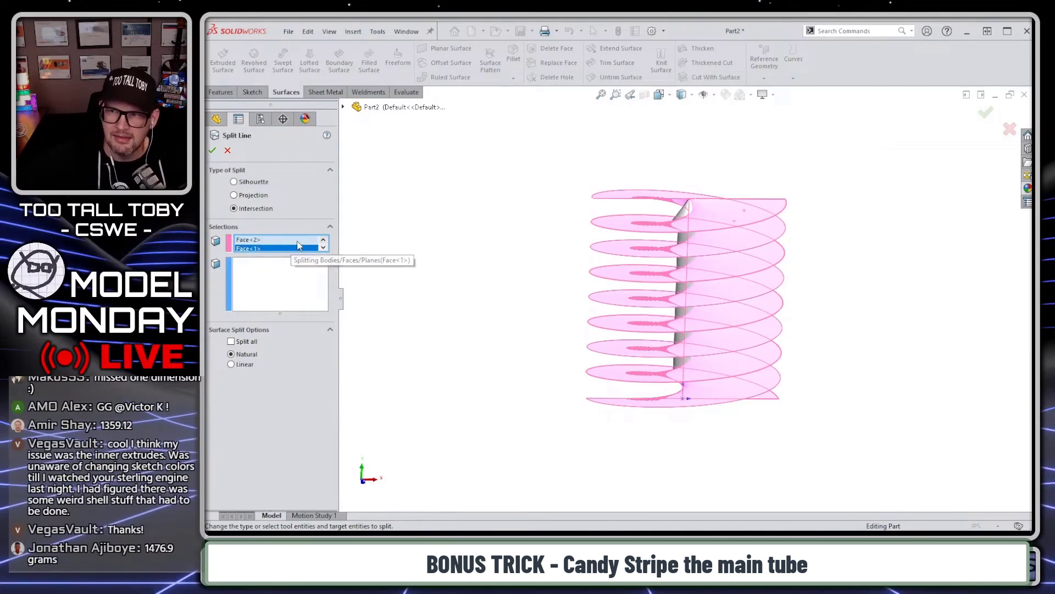
left_click(265, 276)
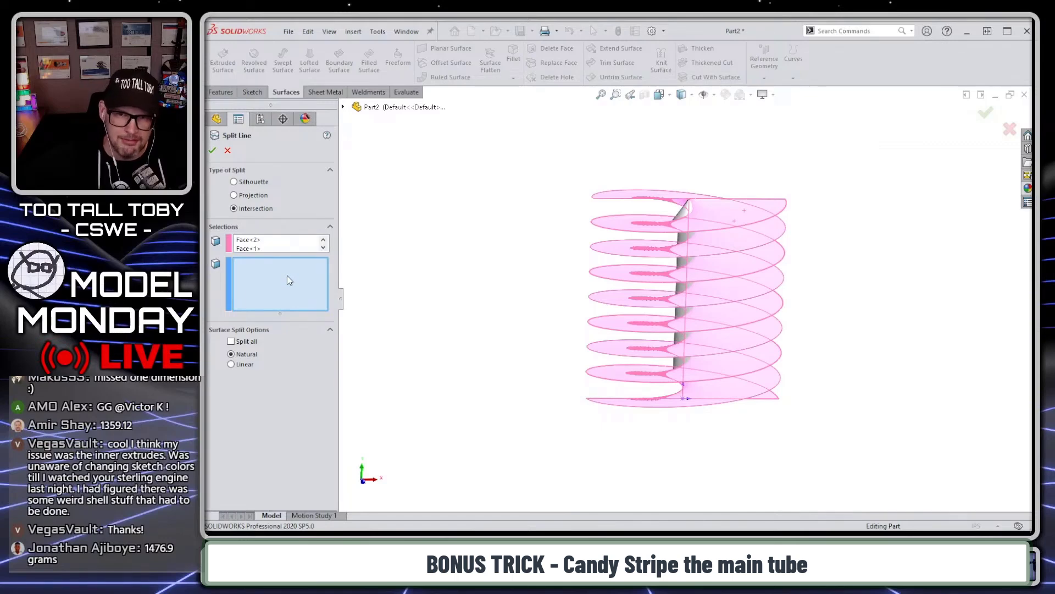
scroll(731, 271, "down", 3)
left_click(636, 278)
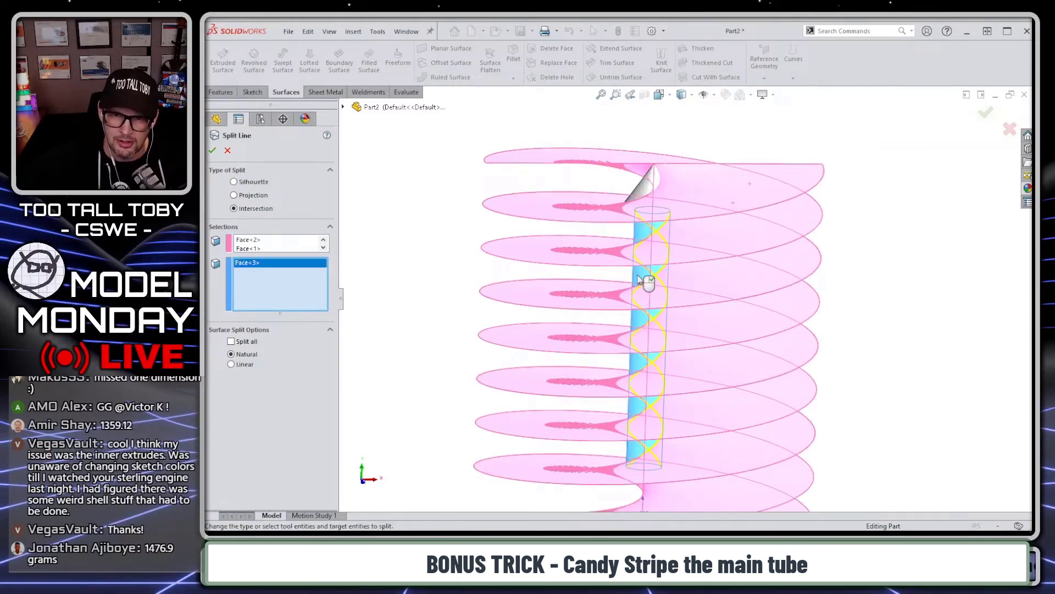
middle_click_drag(674, 334, 681, 344)
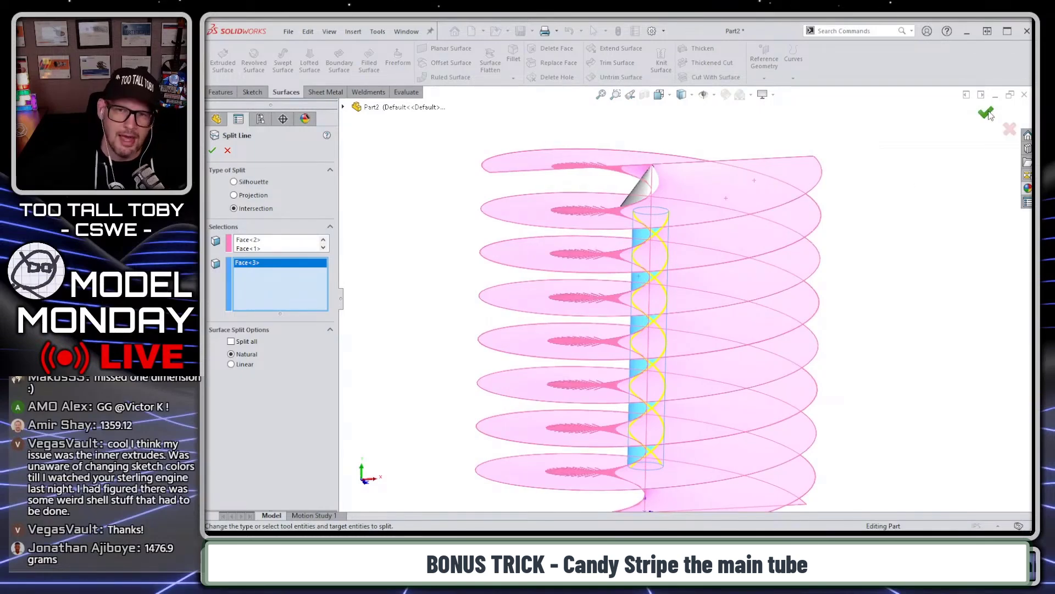
left_click(986, 113)
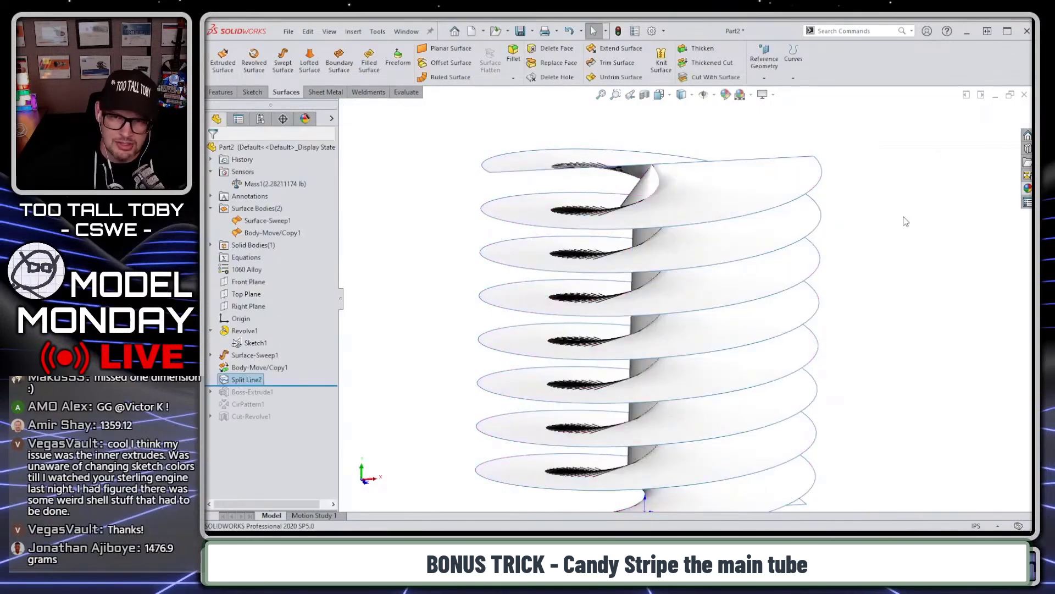
left_click(268, 220)
Delete the Surface-Sweep1 and Body-Move/Copy1 surface bodies via Delete/Keep Body
left_click(271, 233, "ctrl")
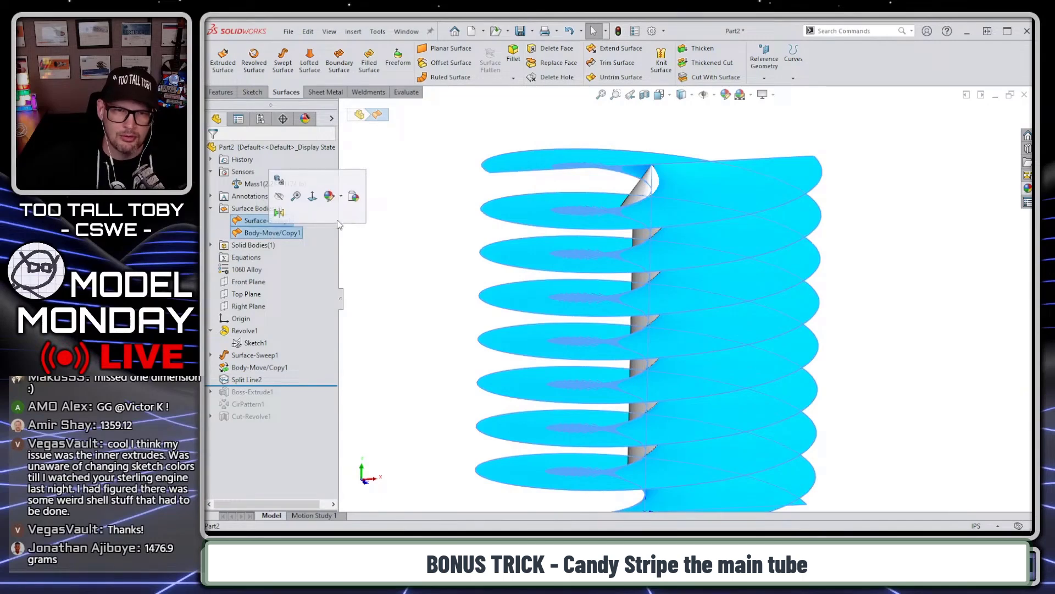
key("Delete")
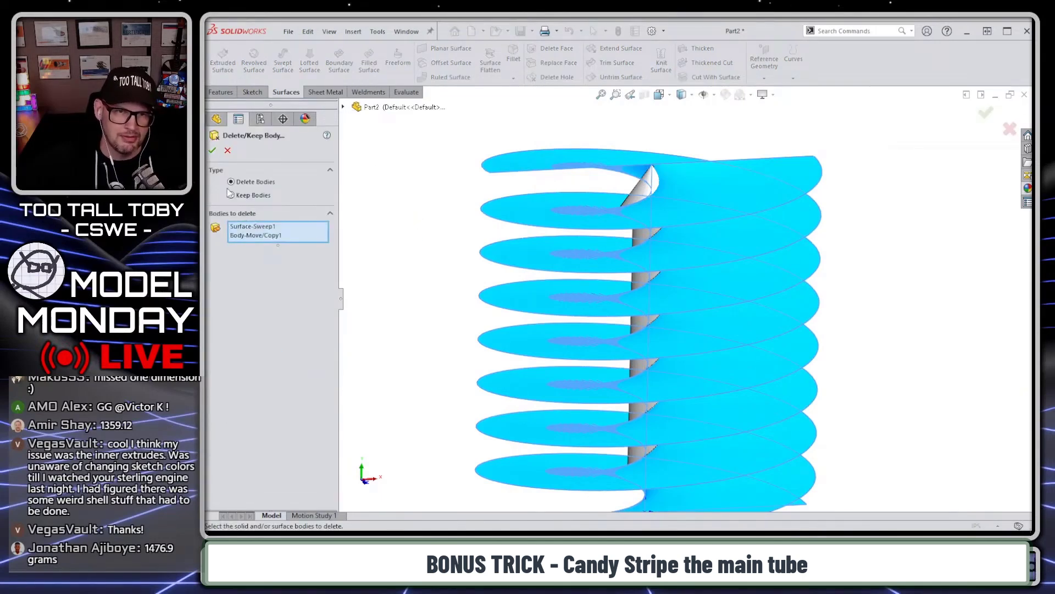
left_click(212, 151)
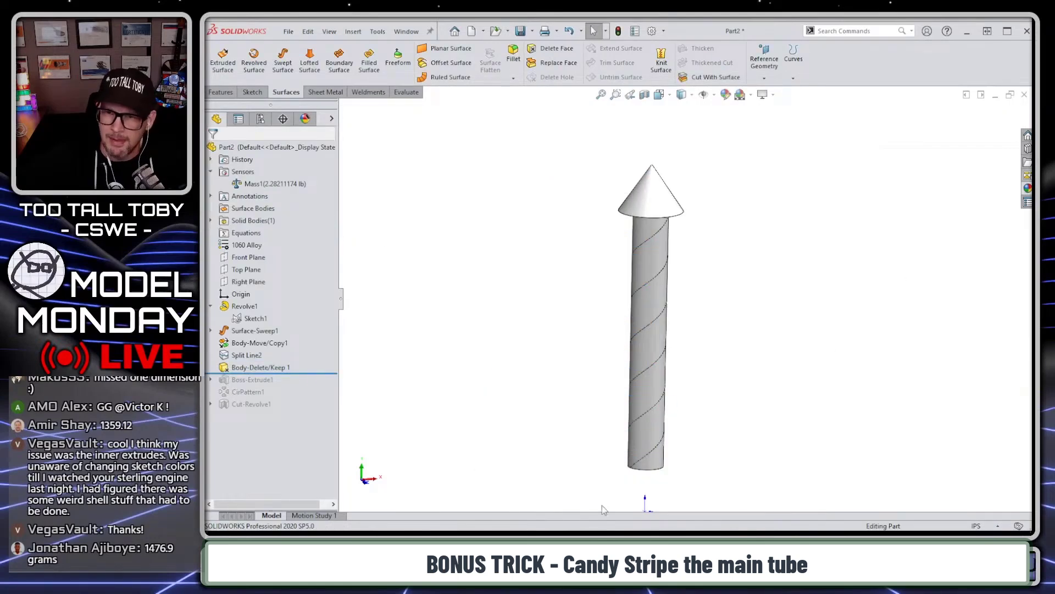
scroll(627, 463, "down", 1)
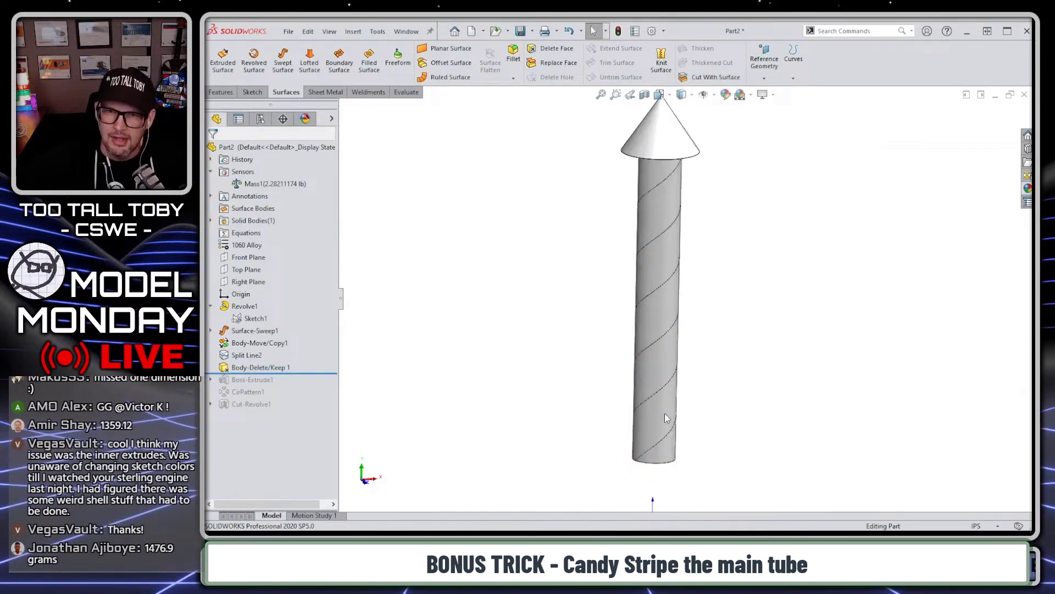
left_click(1027, 188)
Apply blue polished ABS appearance to the whole rocket part
scroll(968, 357, "down", 10)
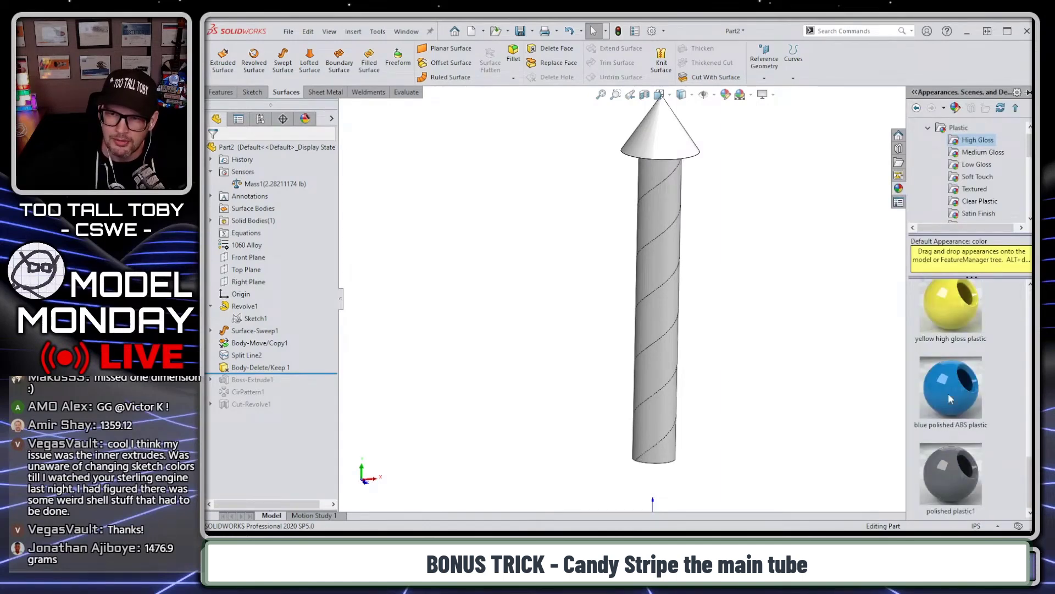
double_click(950, 398)
scroll(928, 364, "down", 5)
scroll(940, 369, "up", 5)
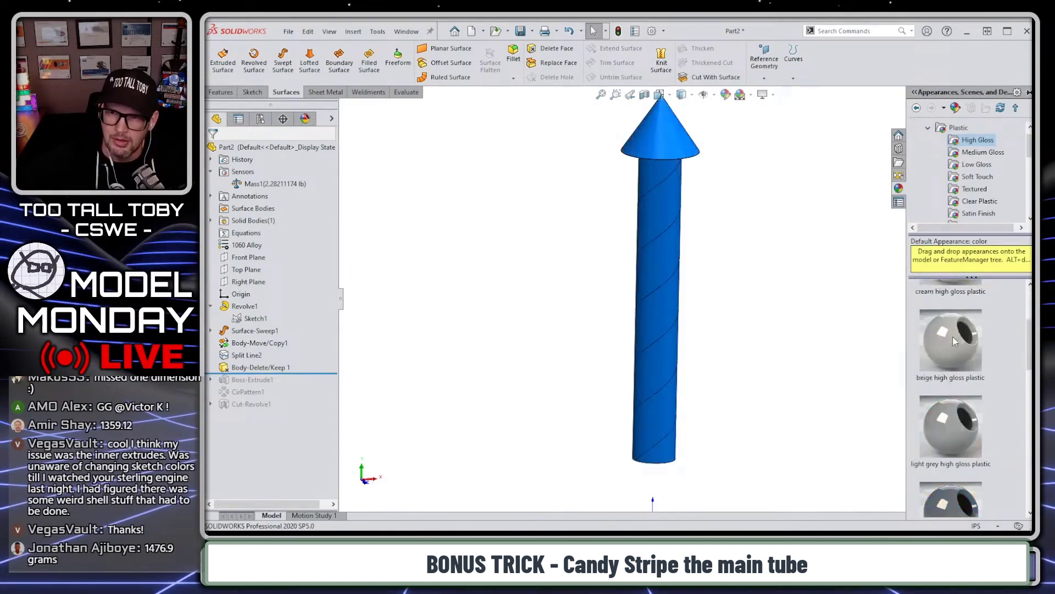
Make one stripe face set white high gloss and the other red high gloss, then restore the fins
left_click_drag(955, 314, 655, 174)
left_click(673, 175)
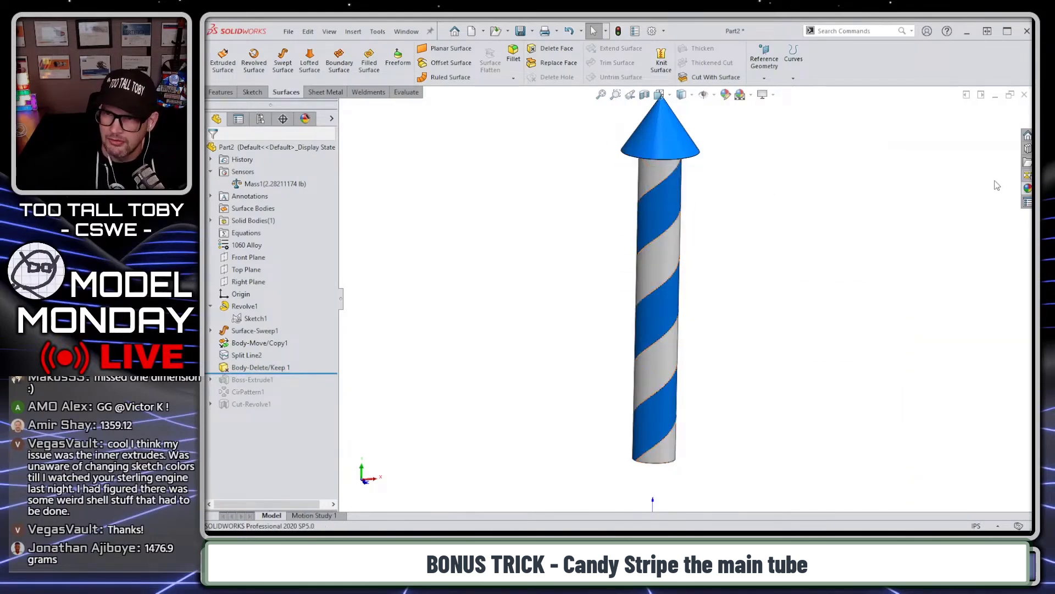
left_click(1028, 188)
scroll(930, 391, "down", 3)
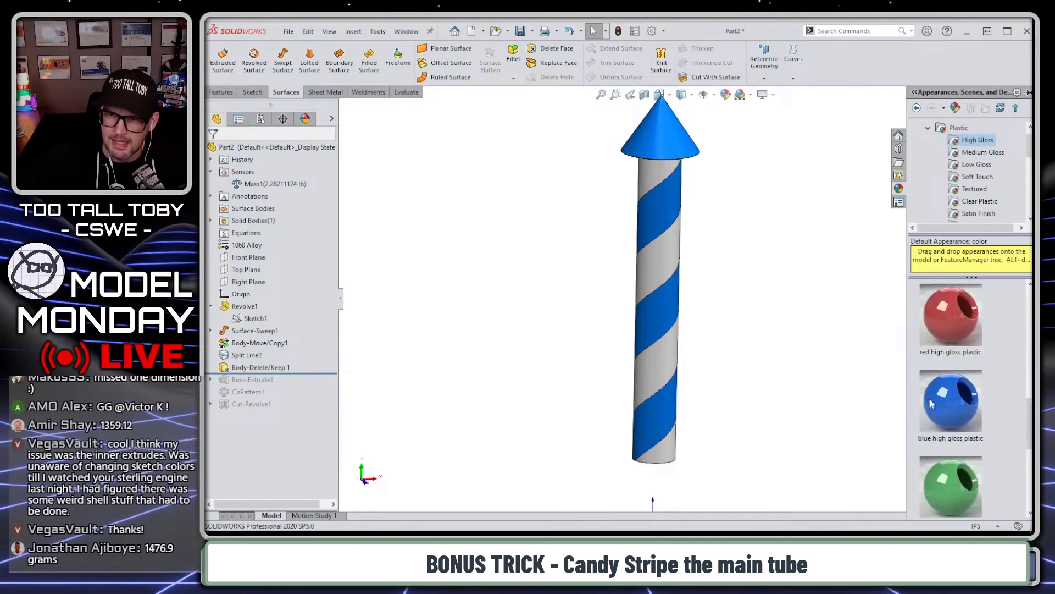
left_click_drag(947, 315, 657, 209)
left_click(655, 206)
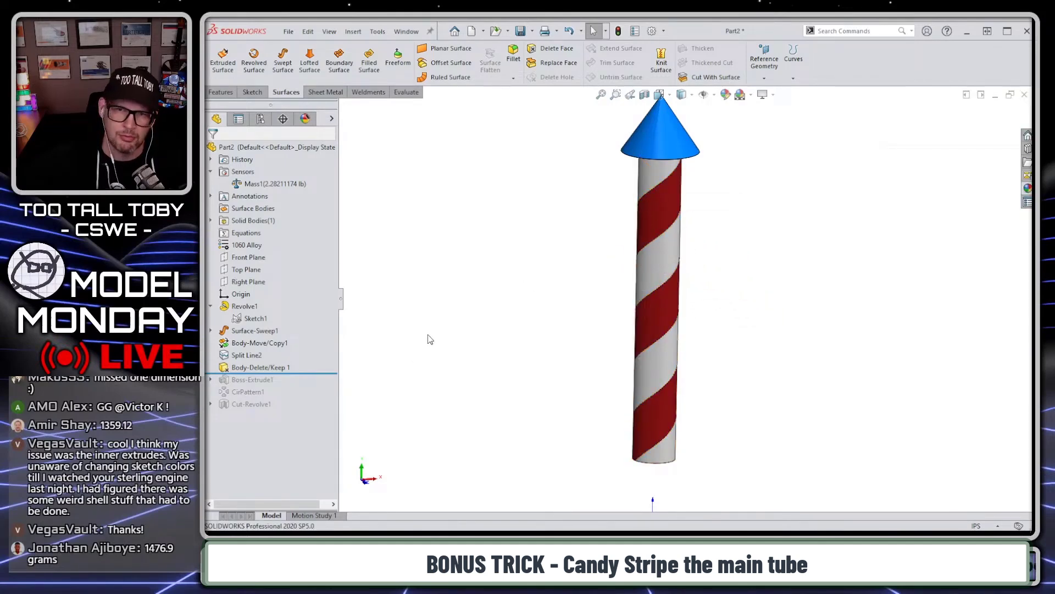
left_click_drag(297, 373, 296, 410)
Orbit the finished candy-striped rocket to review it, then minimize SOLIDWORKS to reveal the drawing sheet
scroll(594, 396, "up", 4)
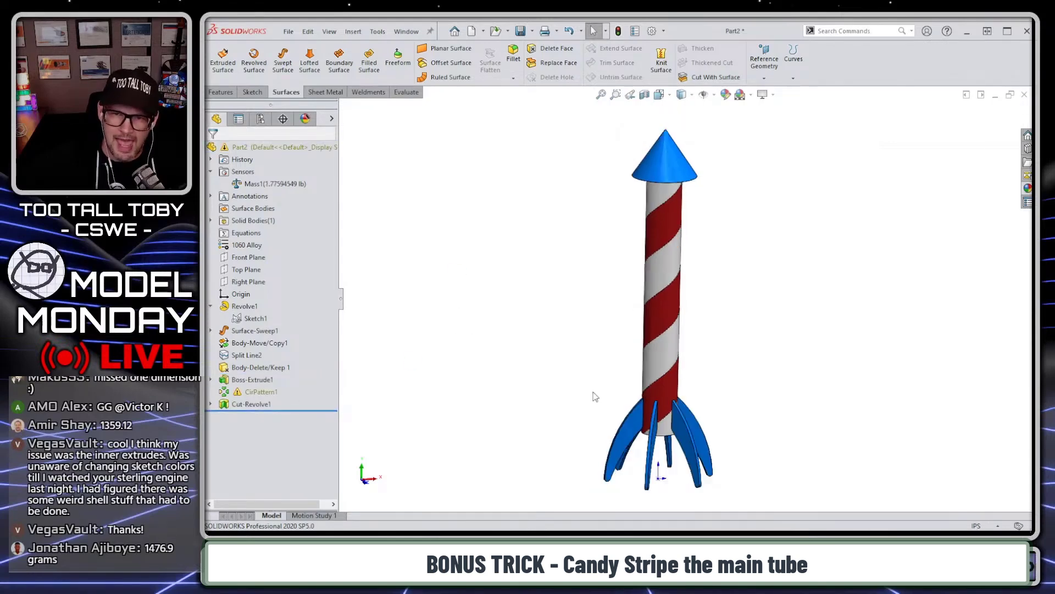
middle_click_drag(597, 361, 423, 344)
scroll(729, 292, "down", 3)
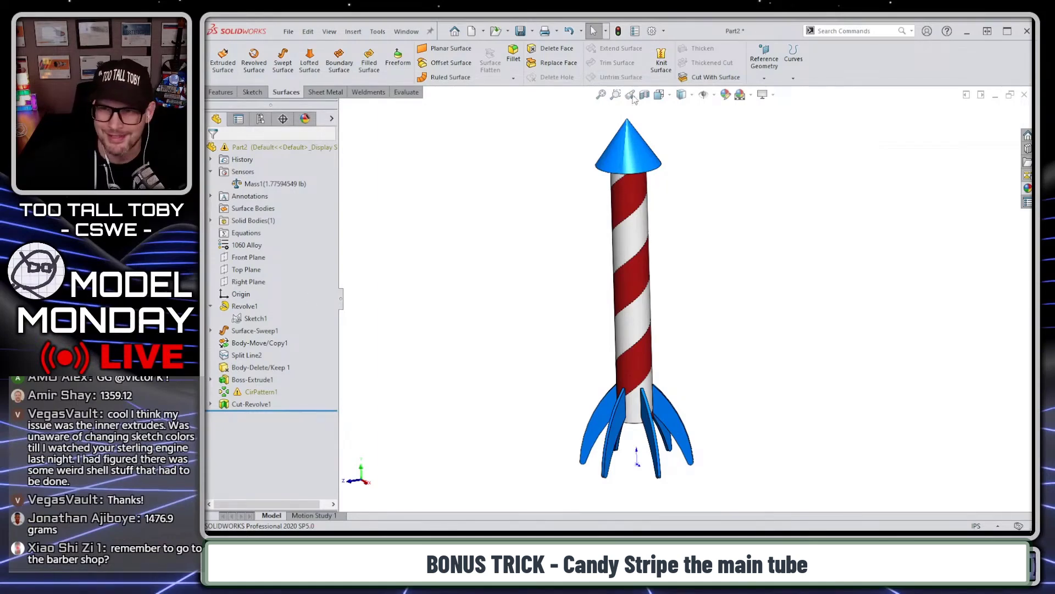
left_click(972, 35)
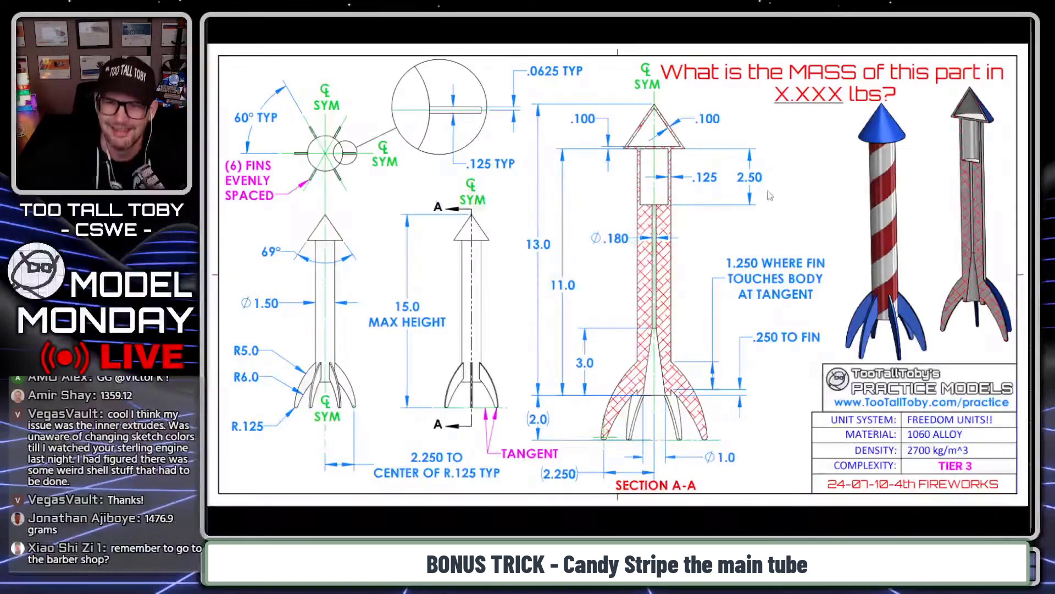